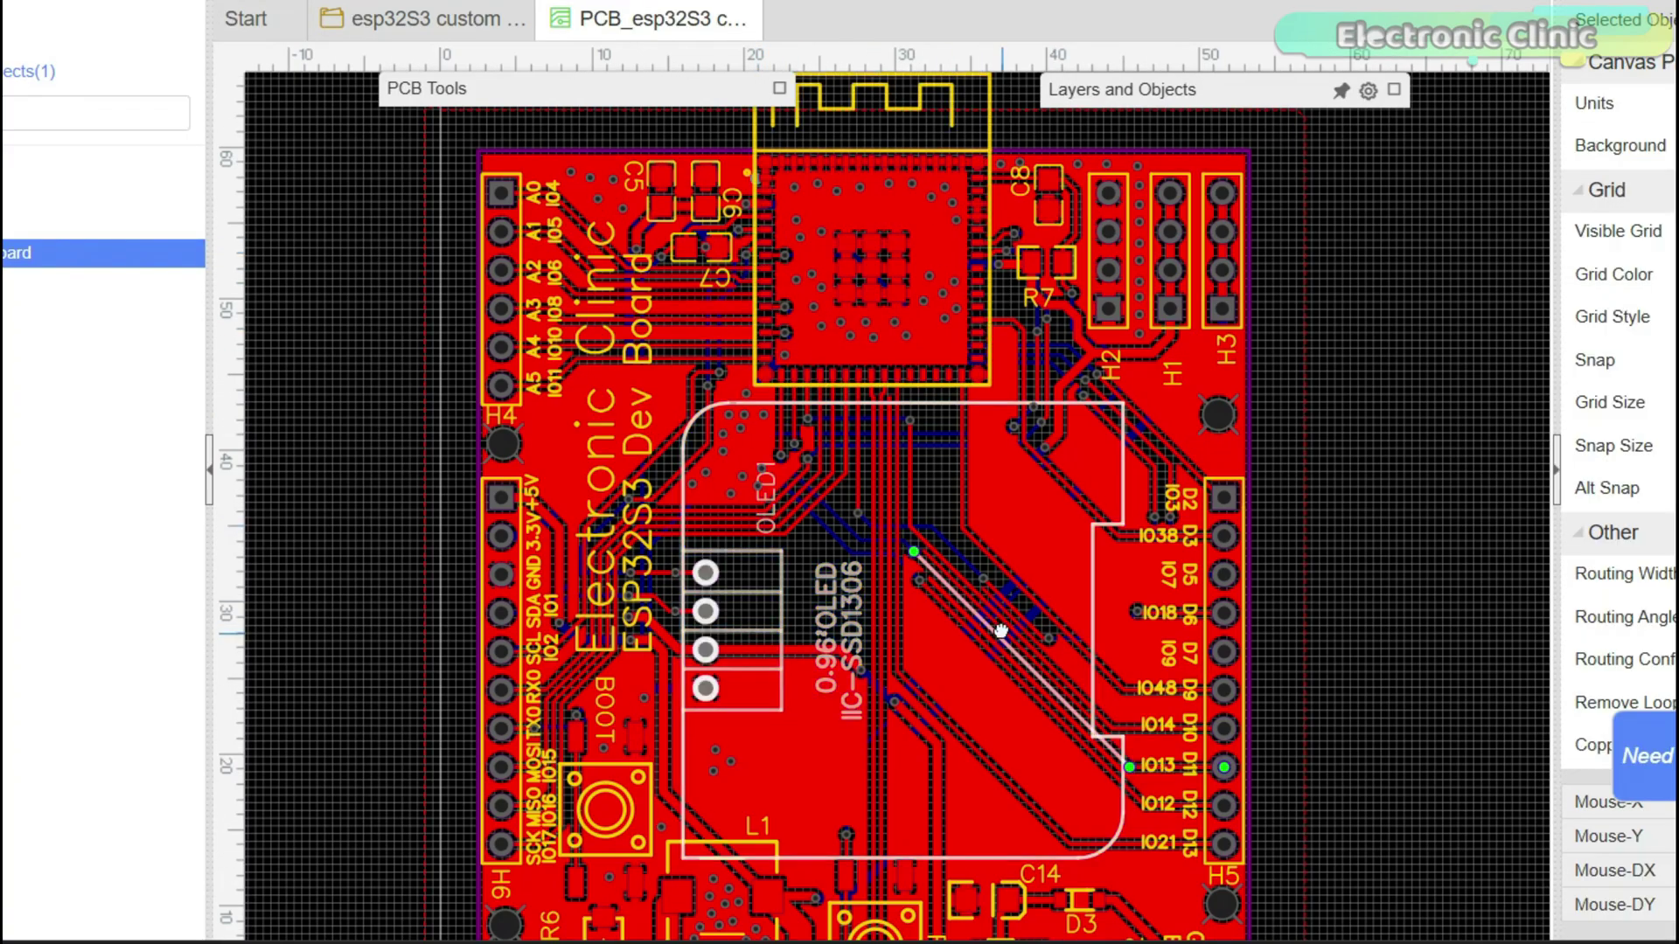
Pan across the MP1584 regulator circuit, then box-select the parts around the OLED1 module
click(1000, 627)
scroll(1005, 537, down, 3)
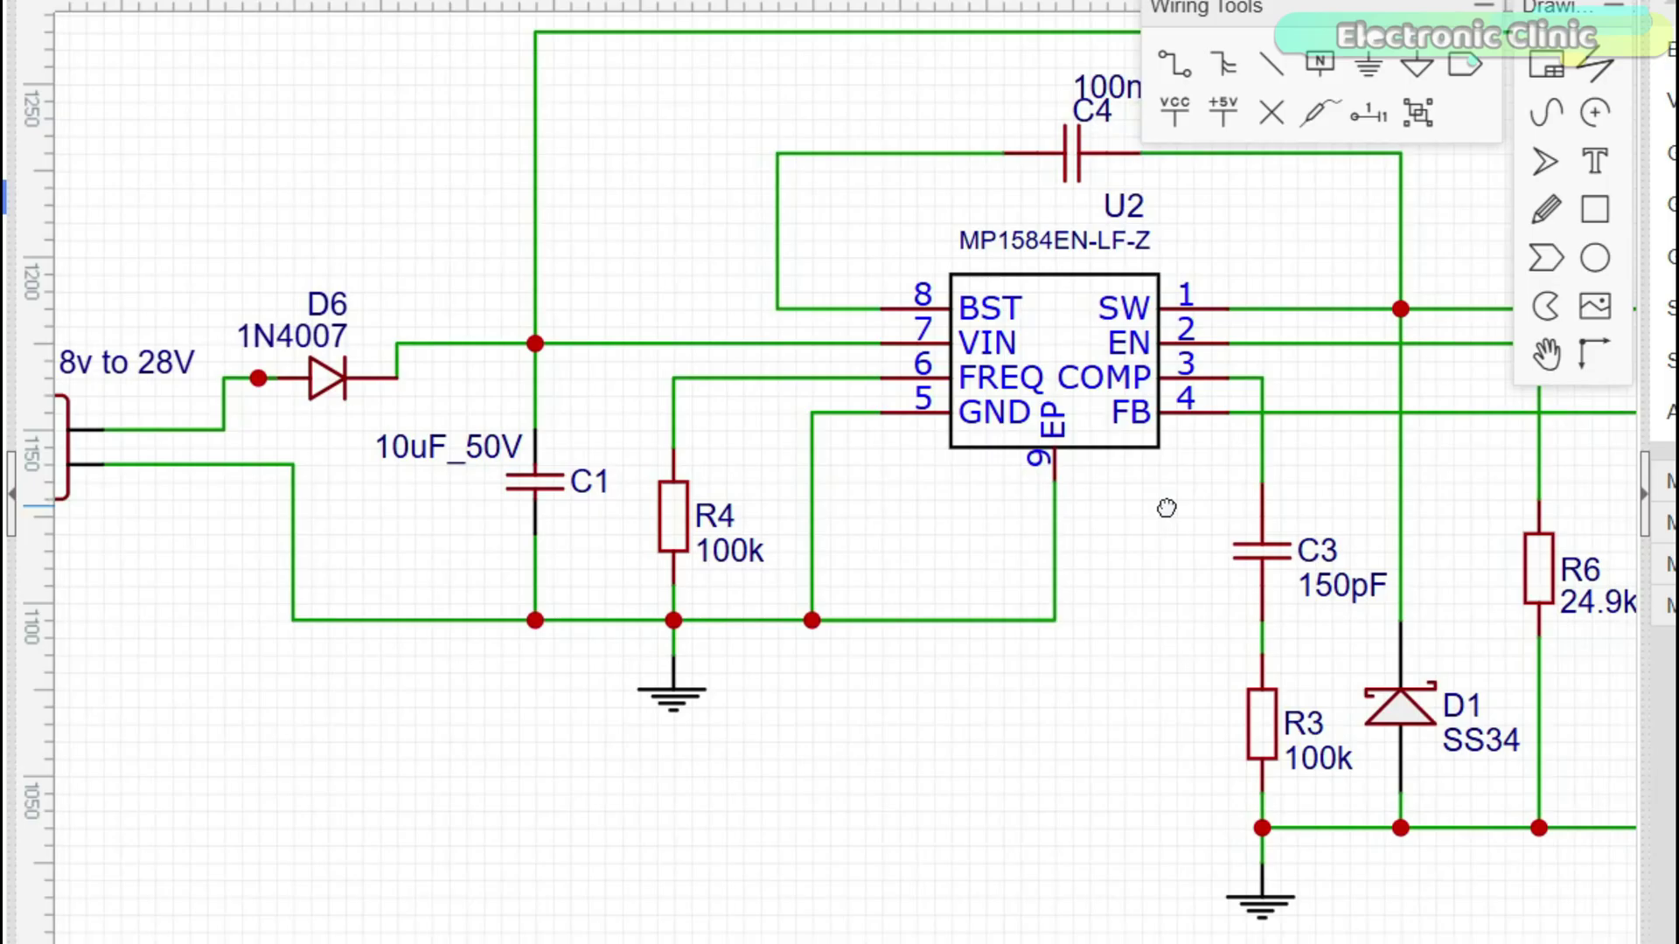
drag(1165, 508, 943, 535)
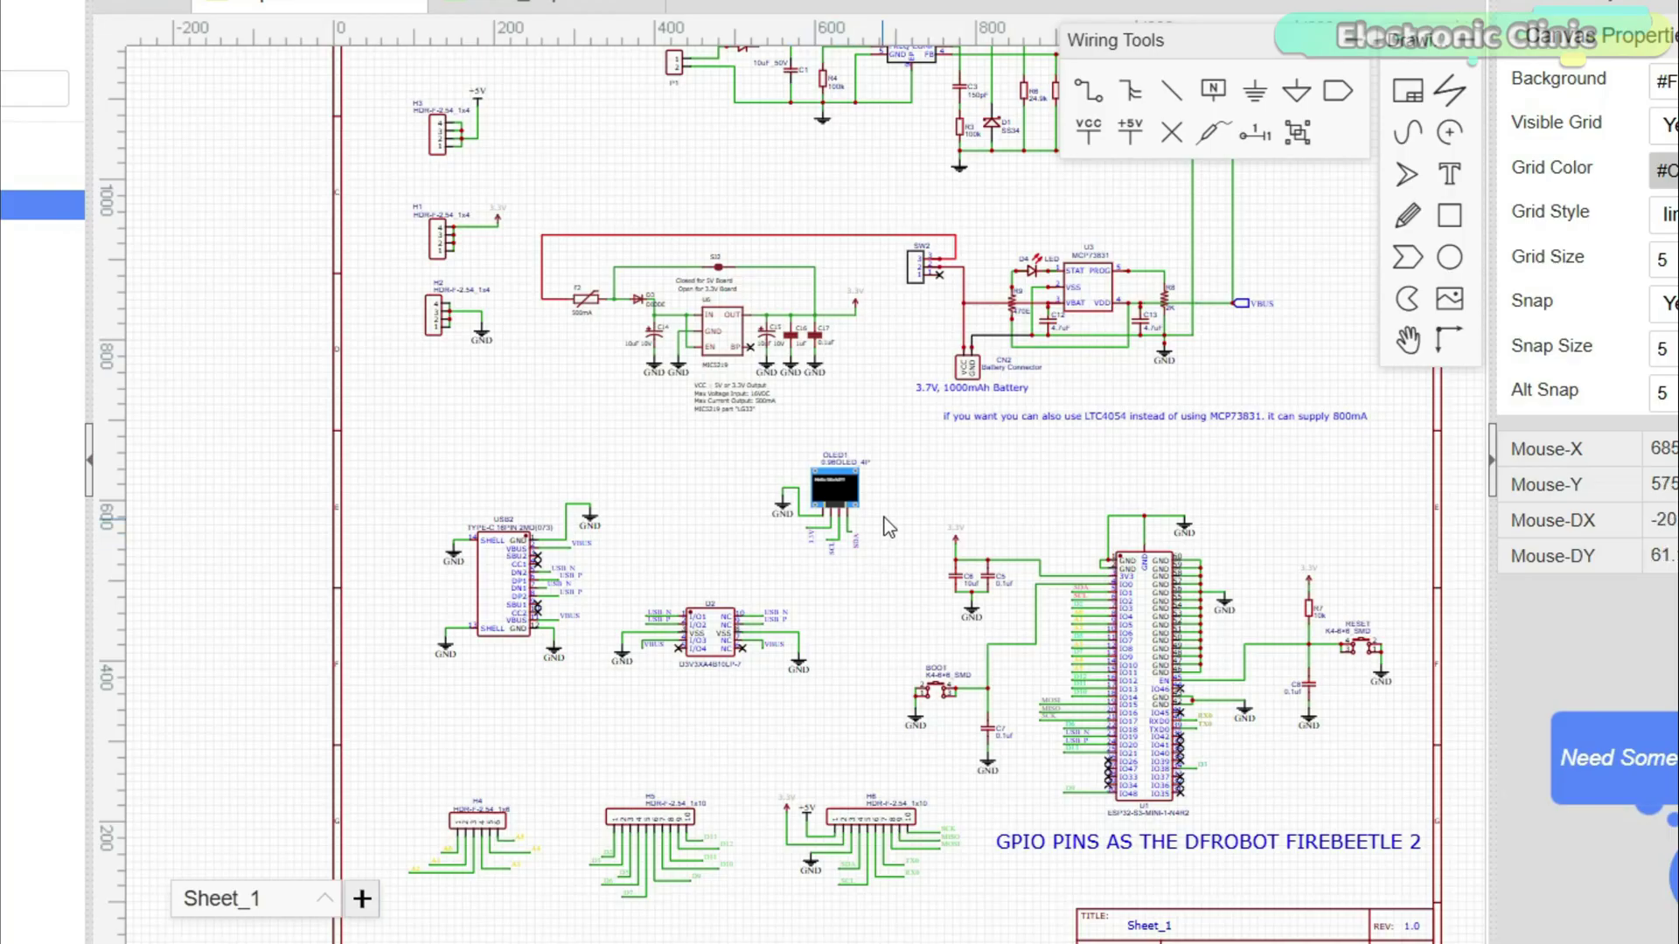
scroll(884, 519, up, 1)
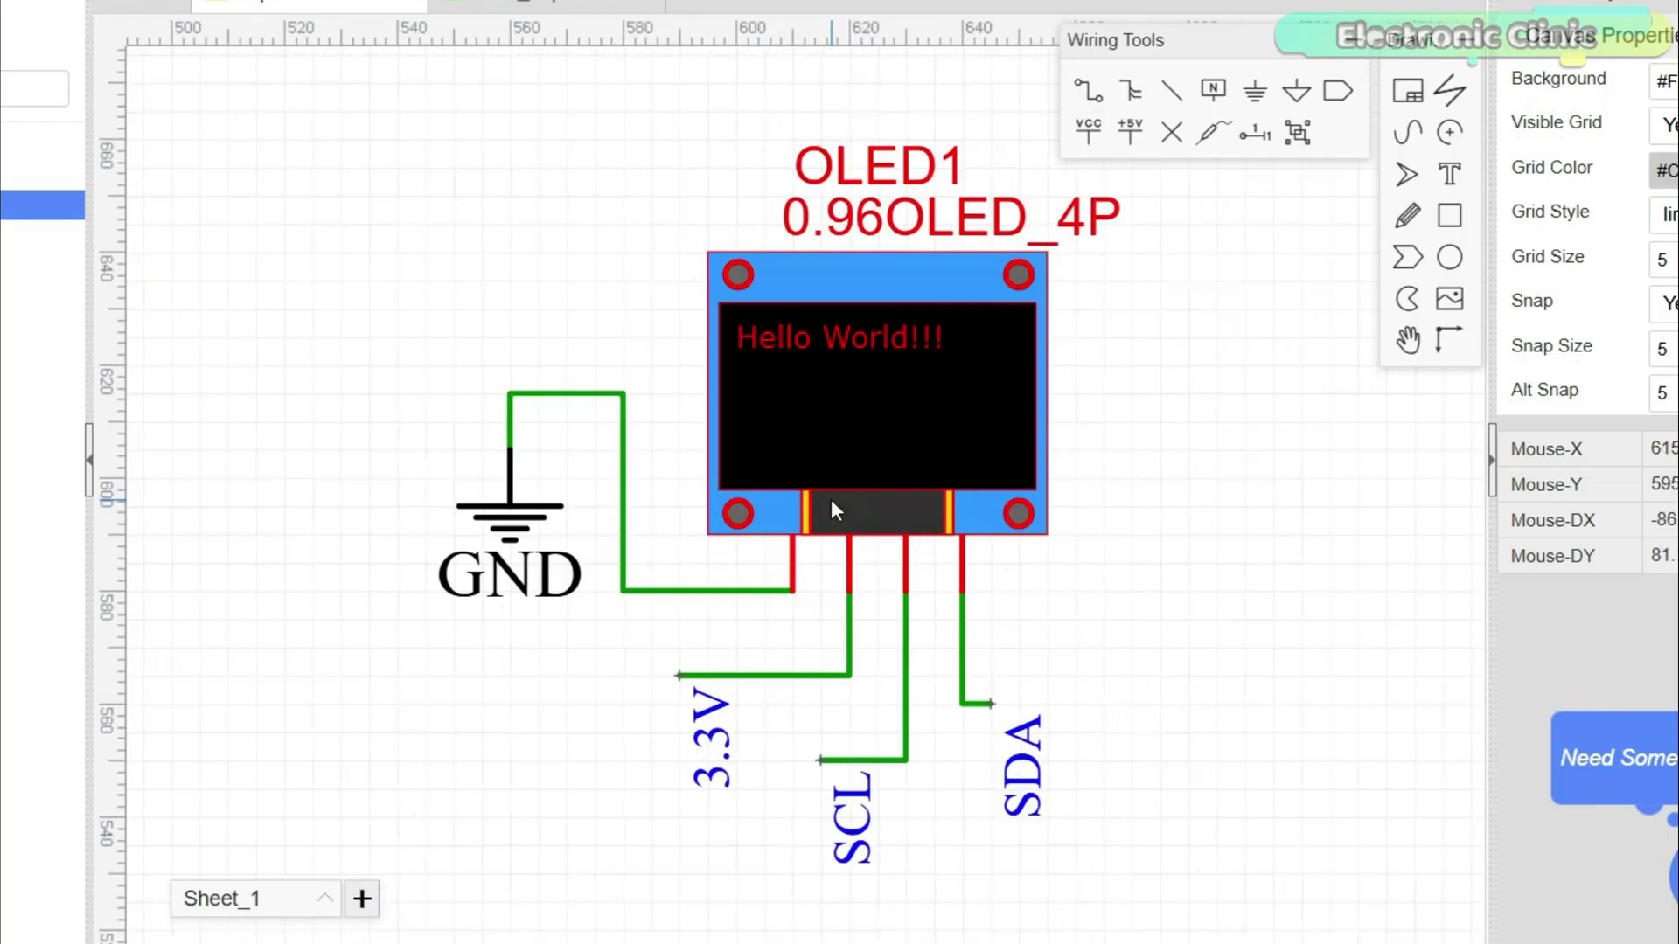
click(816, 92)
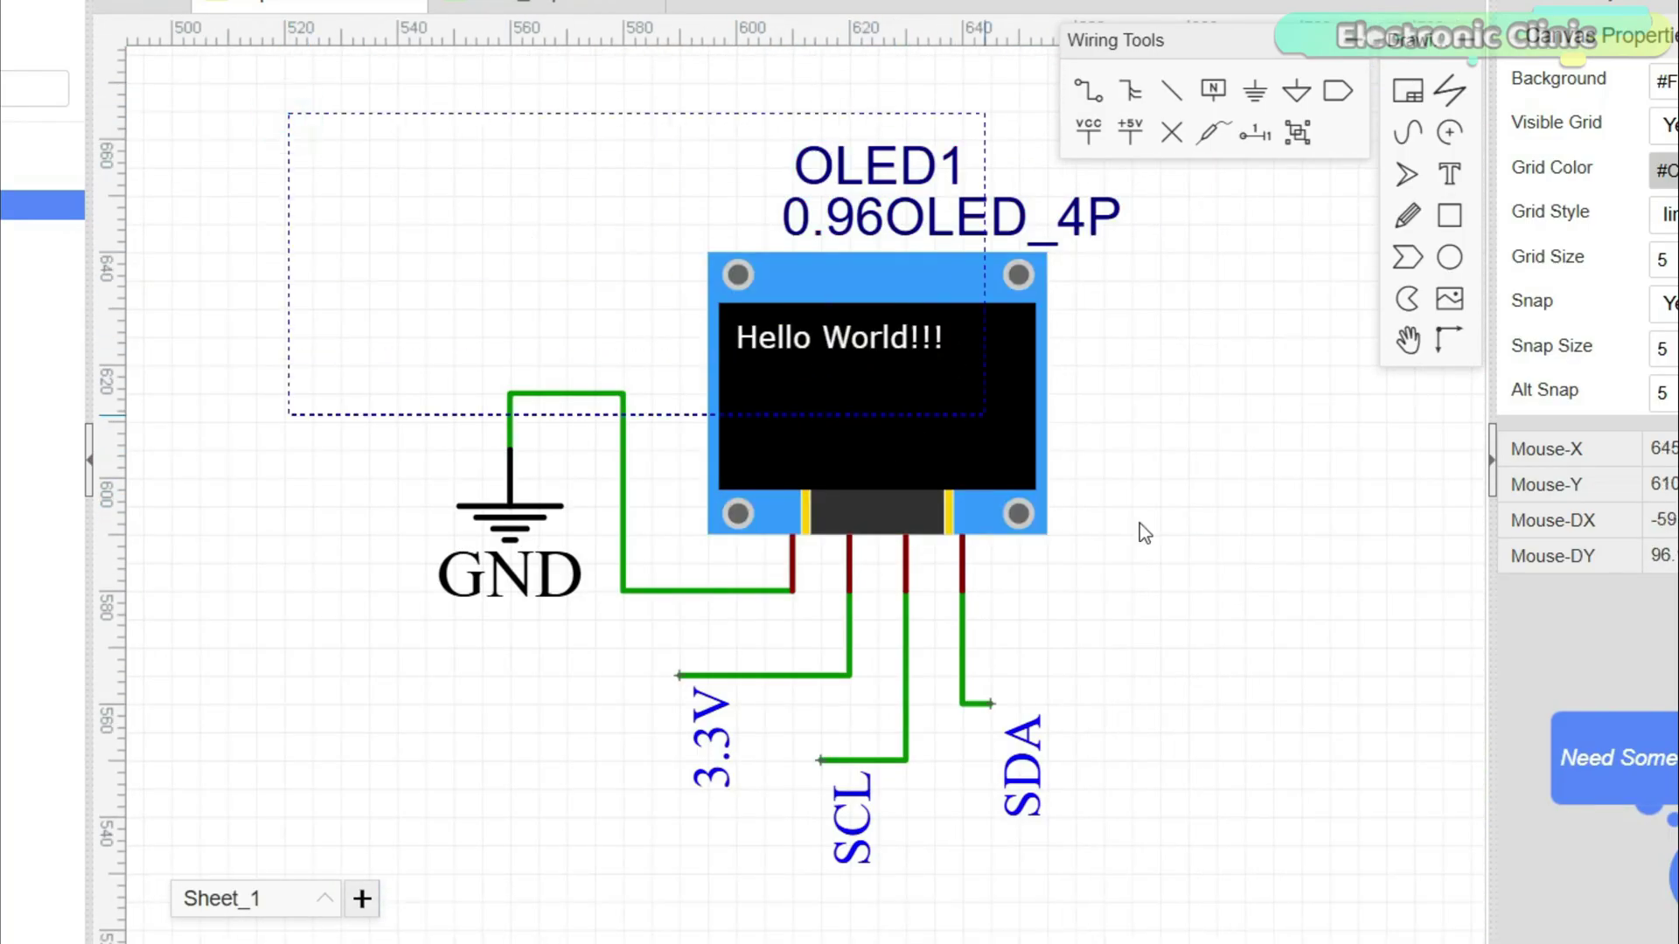
drag(1312, 905, 1315, 914)
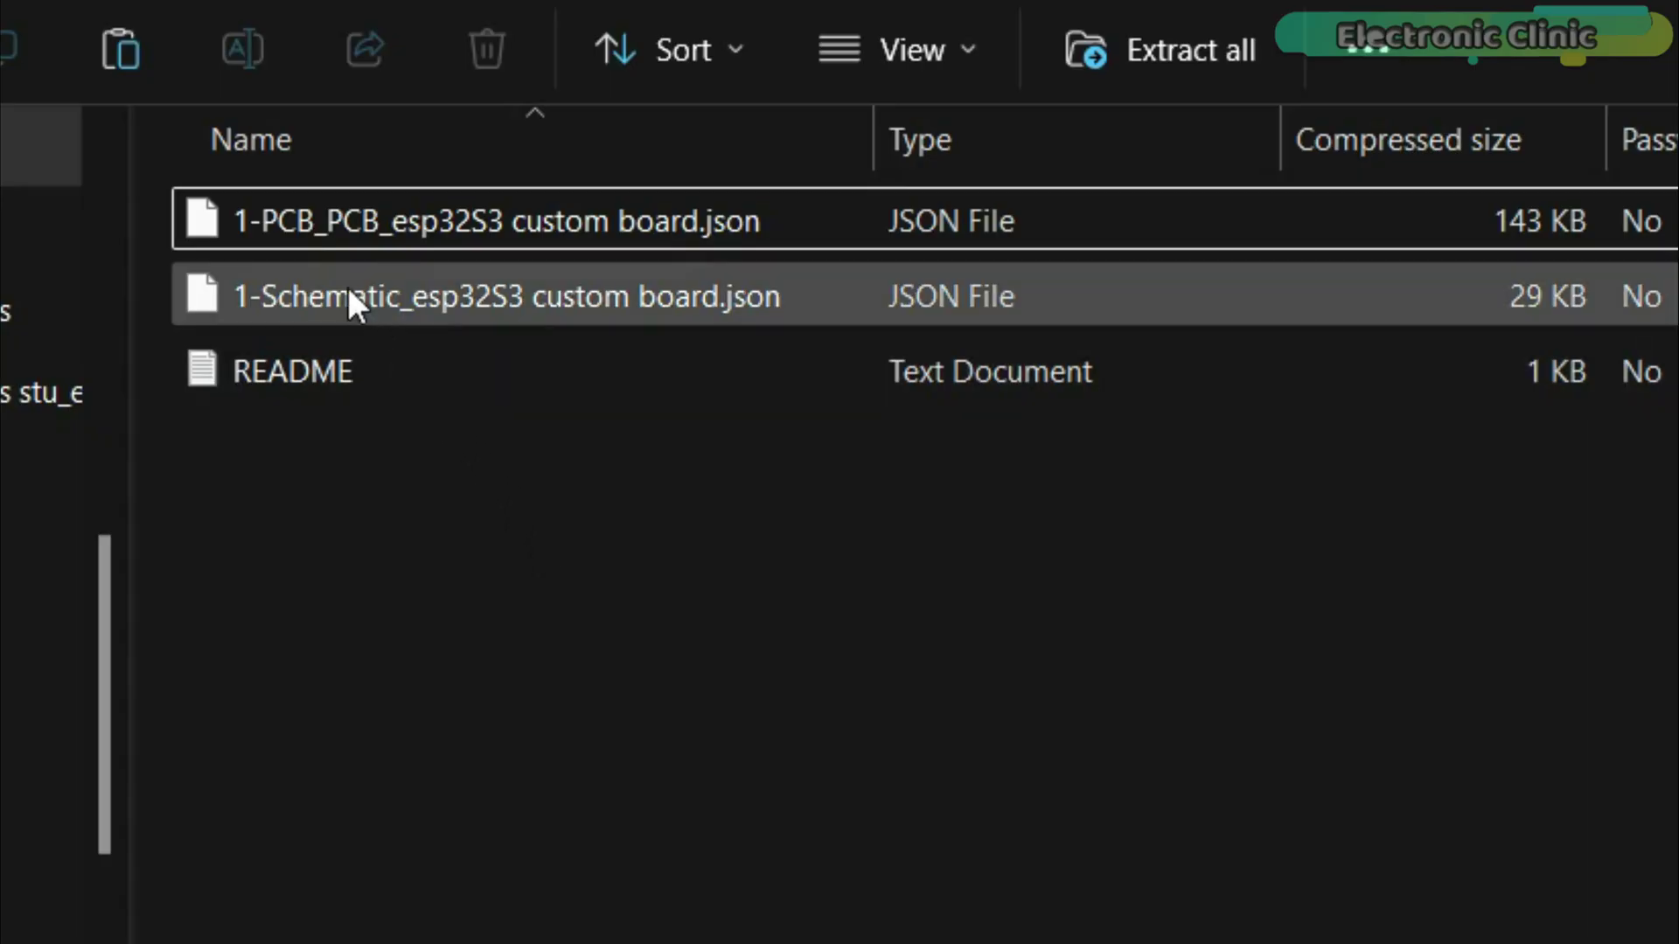
Select the schematic and PCB JSON files, then the group of project folders
click(347, 295)
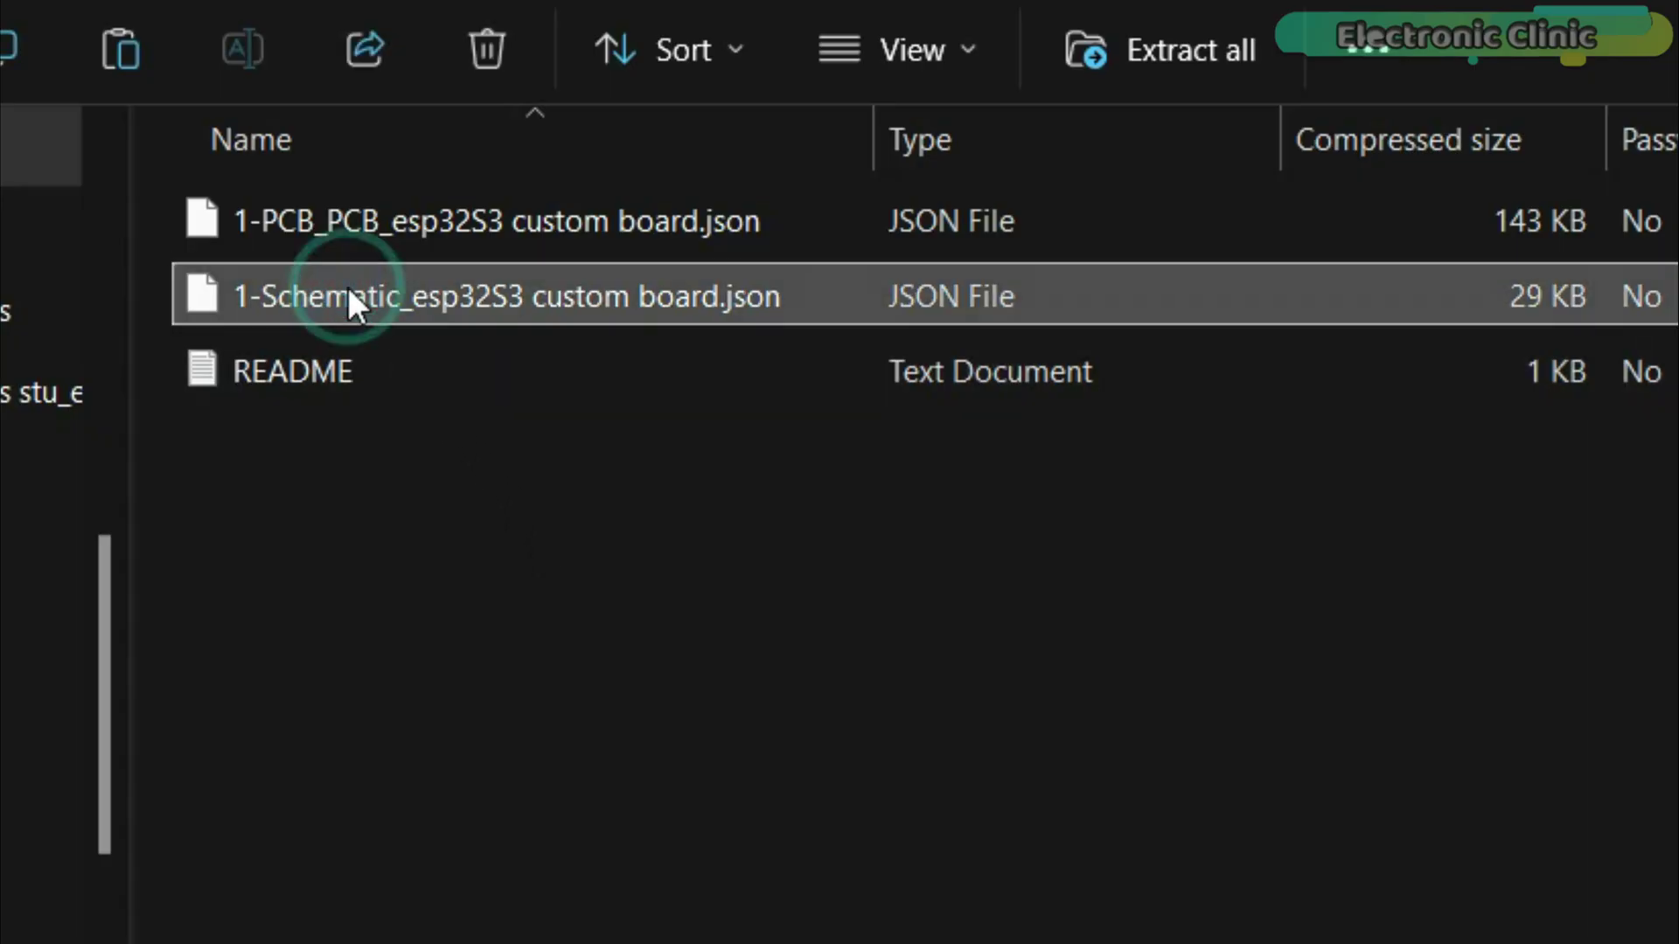
click(333, 224)
drag(317, 352, 1147, 220)
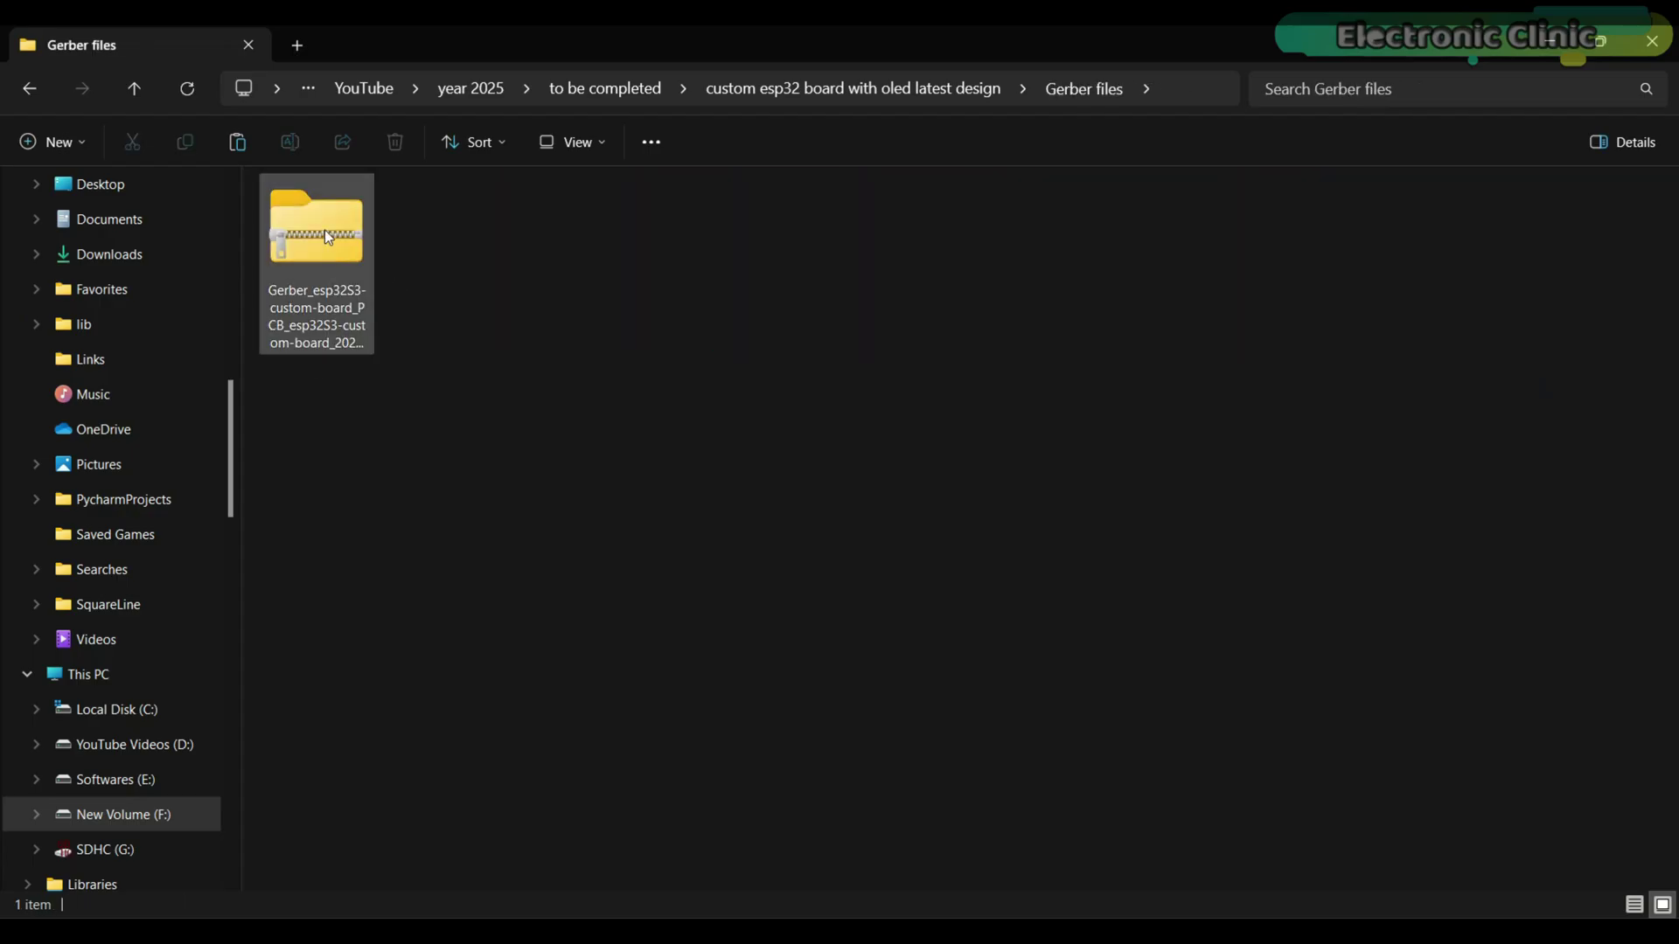
Select the pick-and-place archive and open the FireBeetle 2 schematic PDF
click(323, 230)
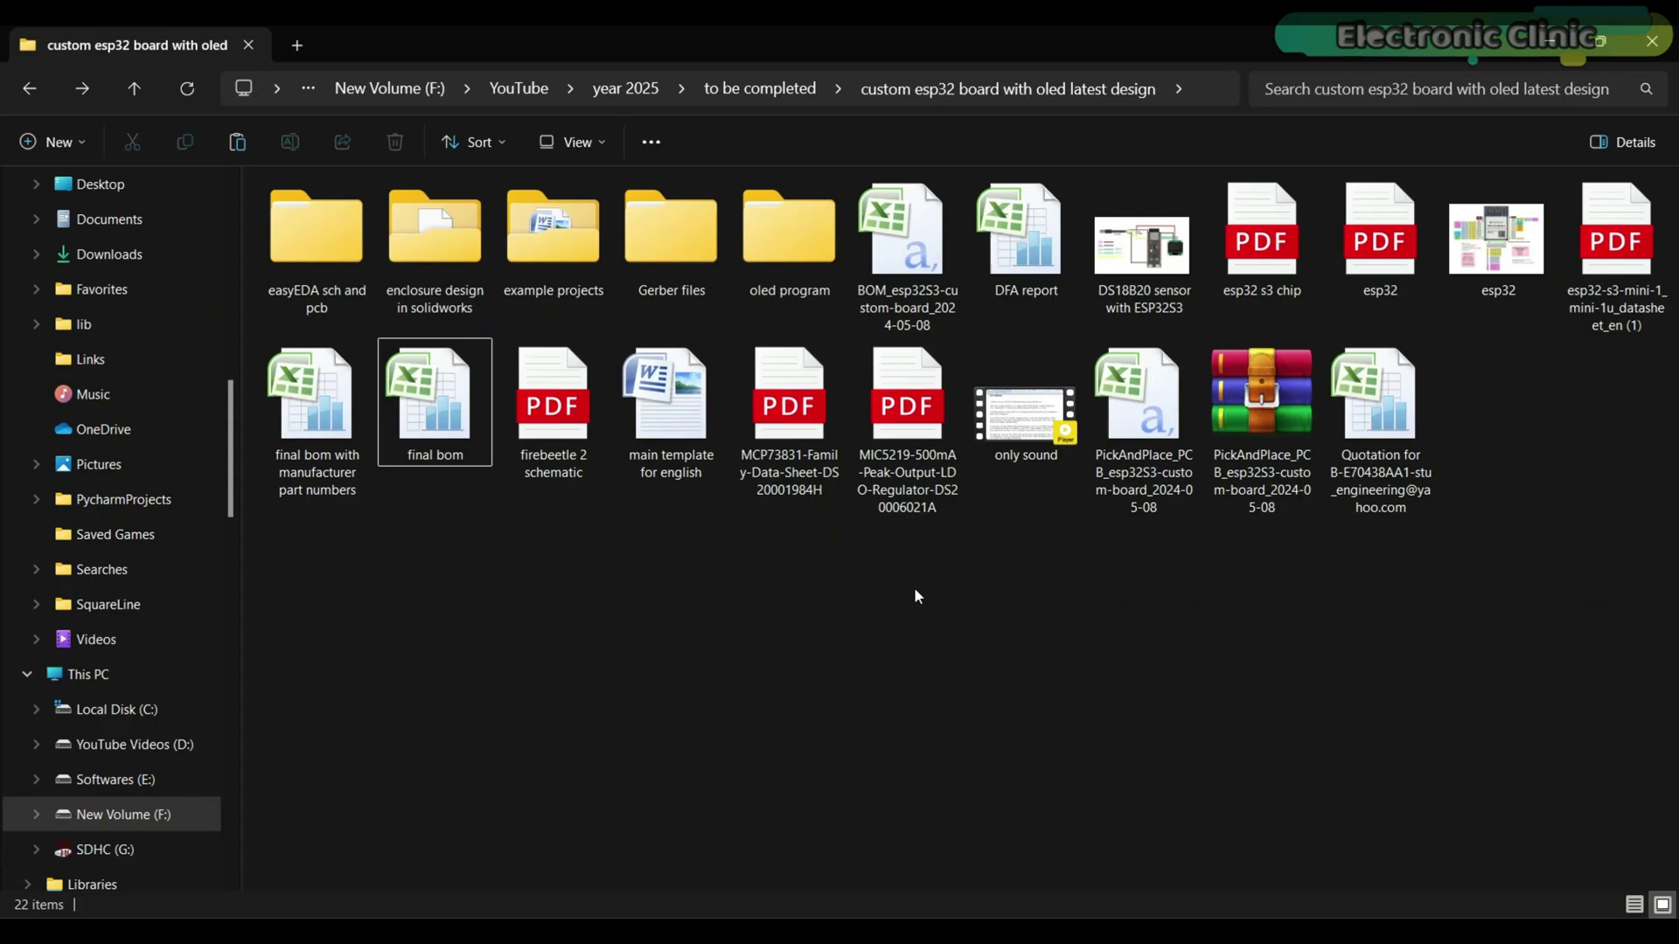
double_click(564, 407)
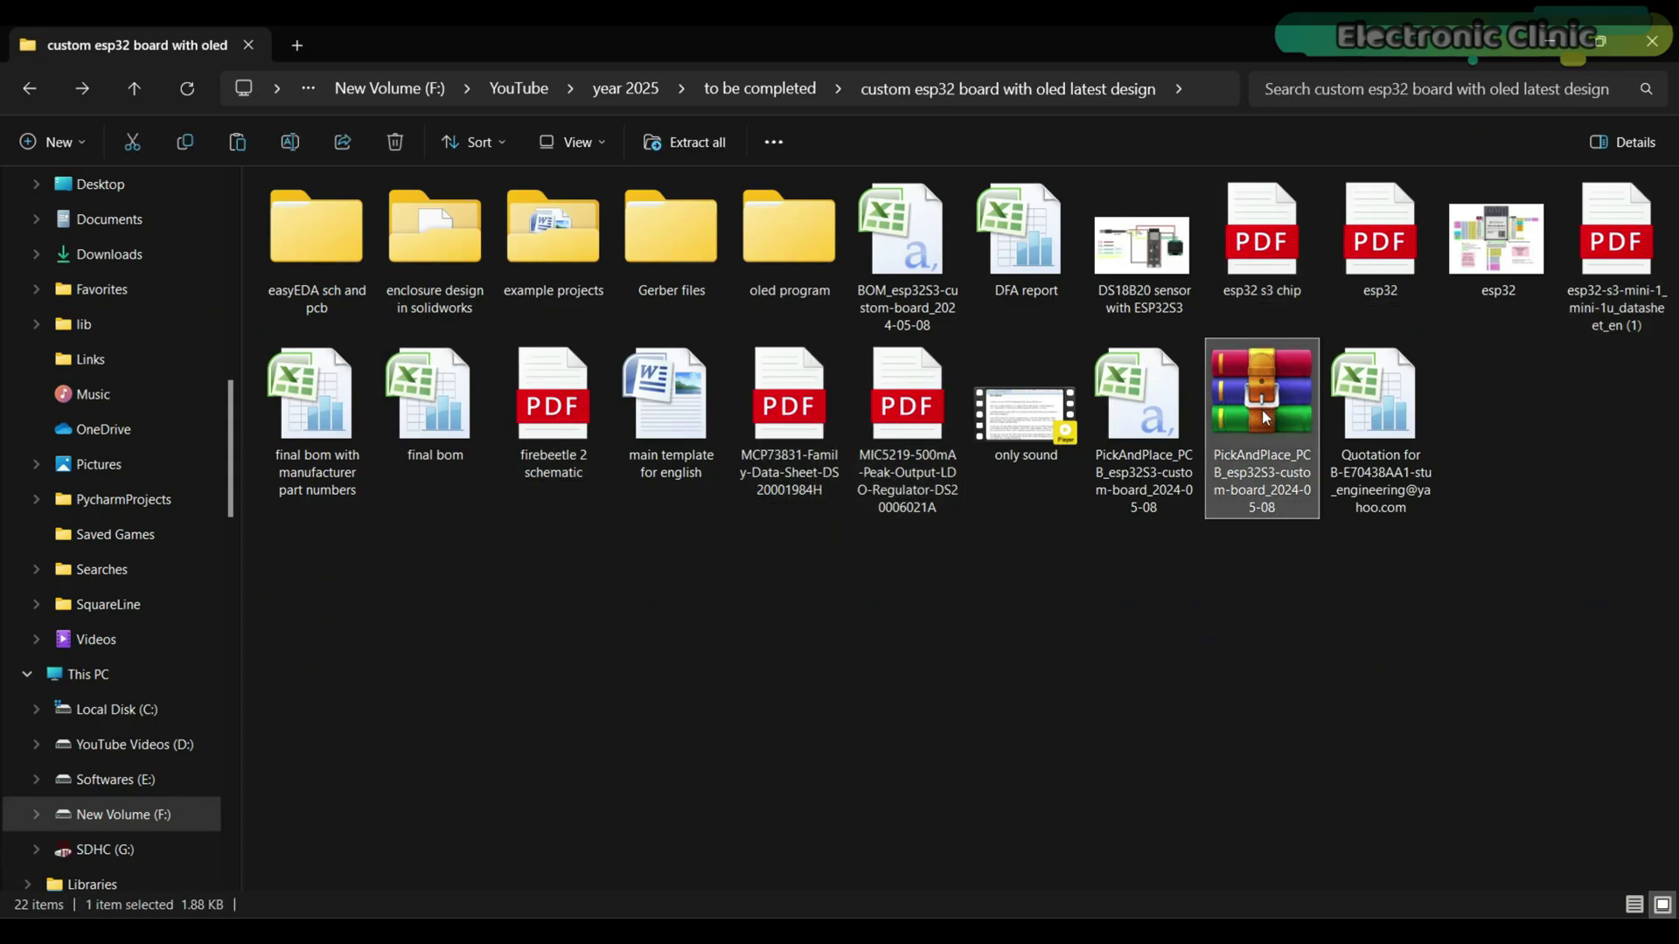
click(1094, 609)
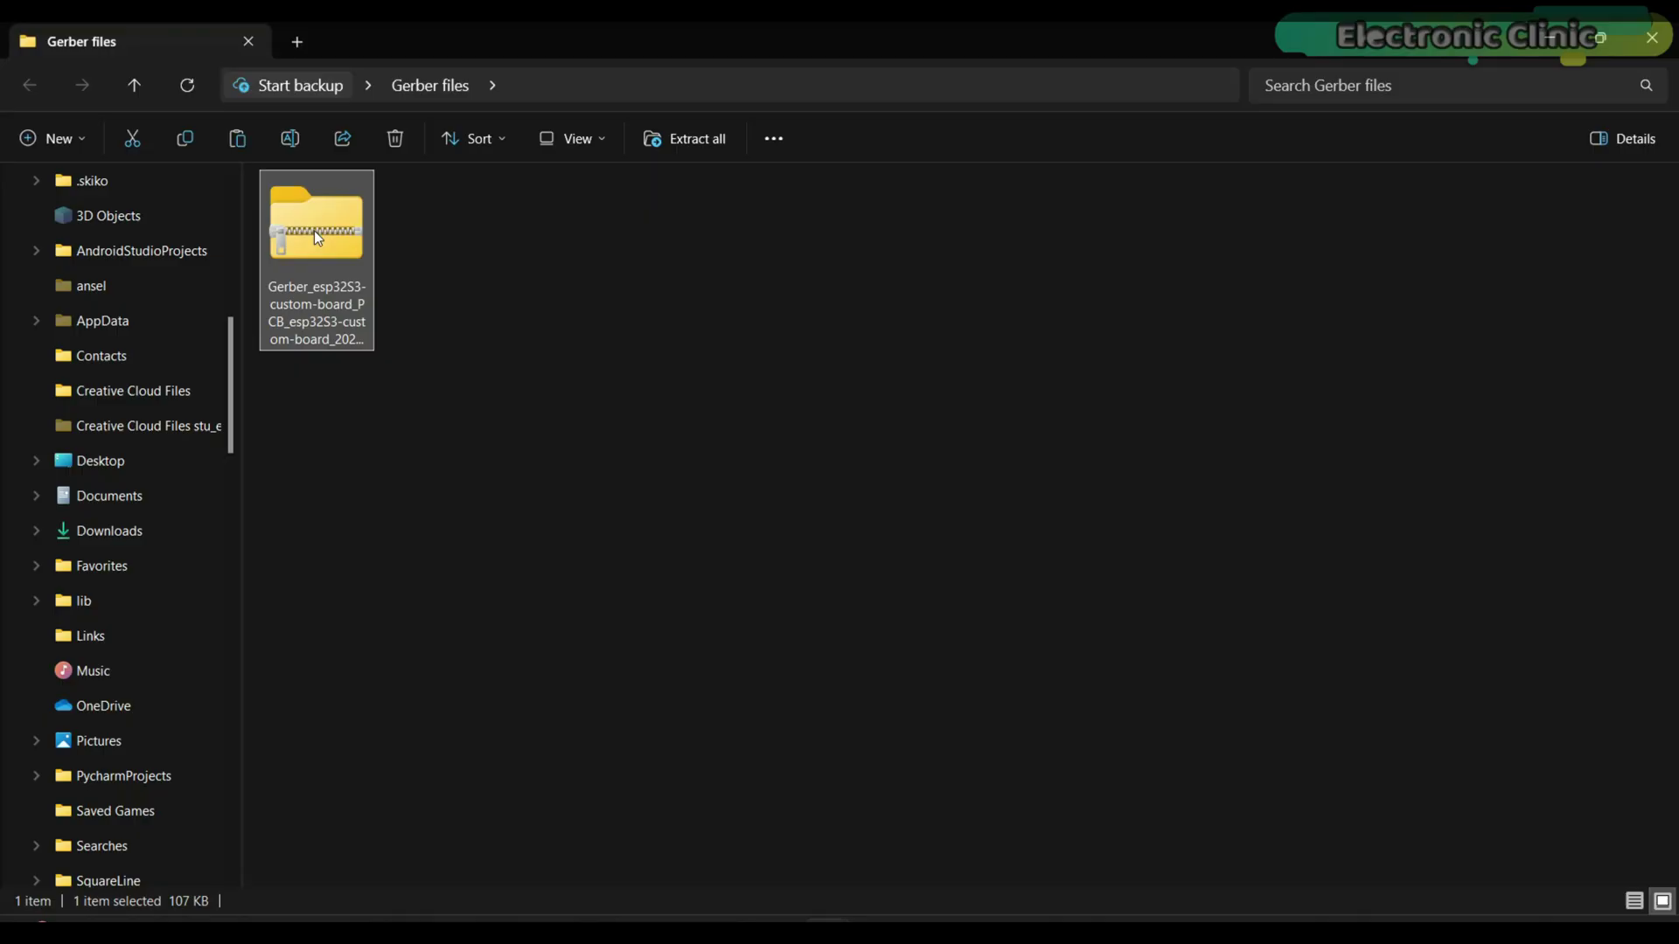
Zoom onto the MP1584EN solar-input buck converter around chip U2
drag(313, 230, 904, 515)
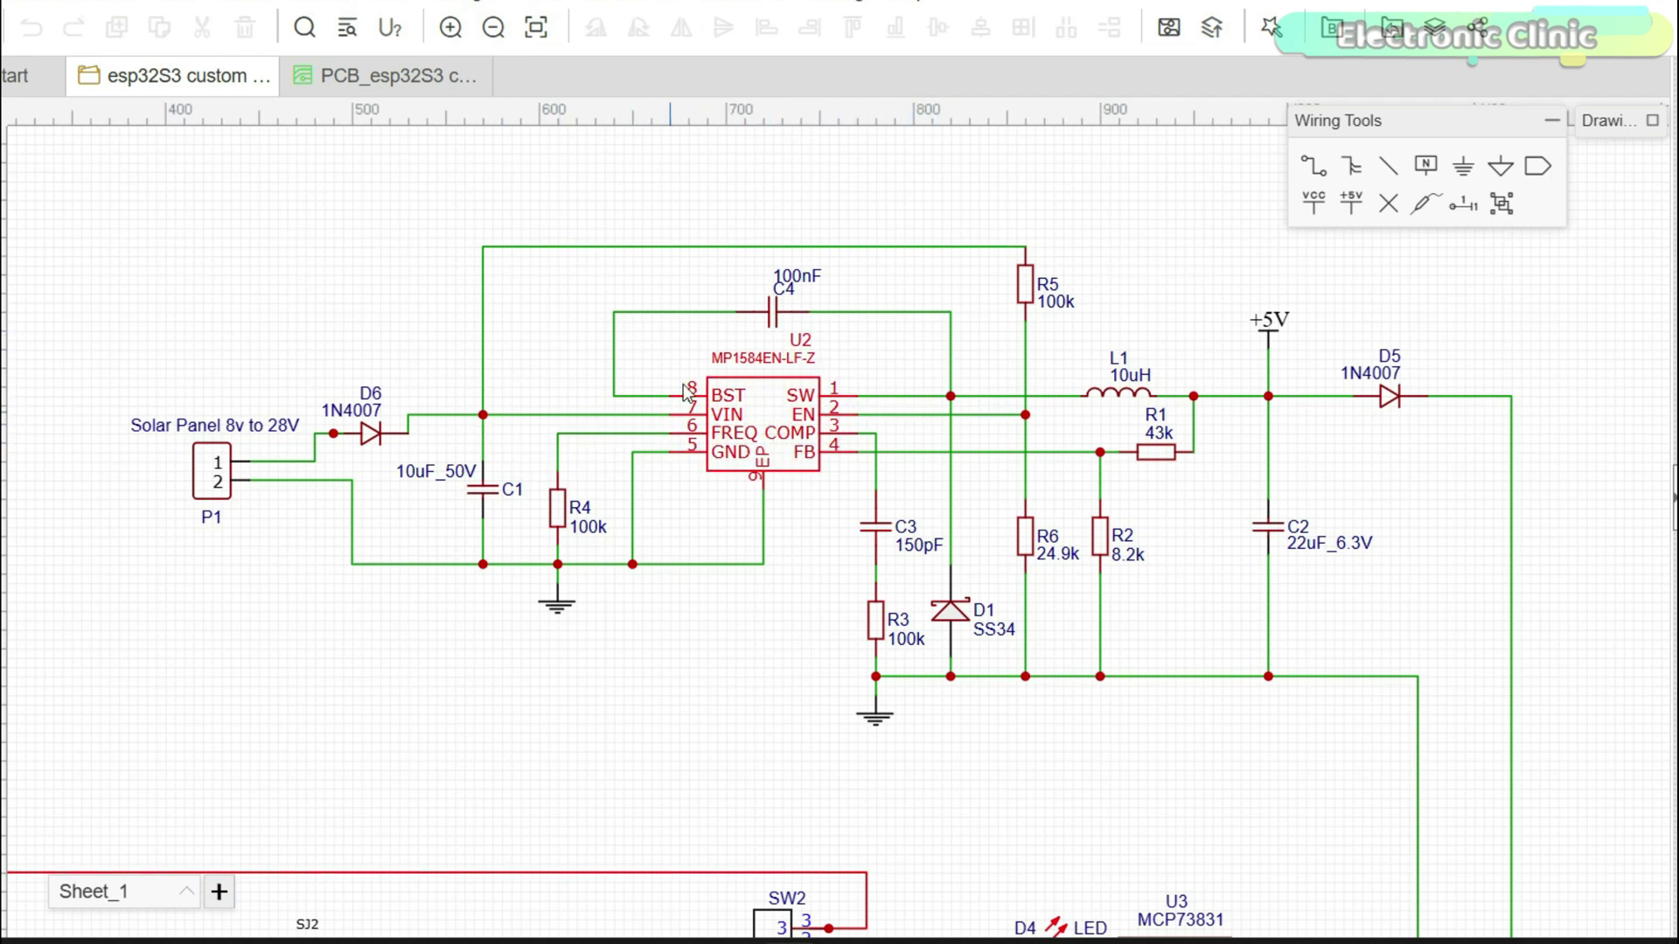
scroll(737, 331, down, 3)
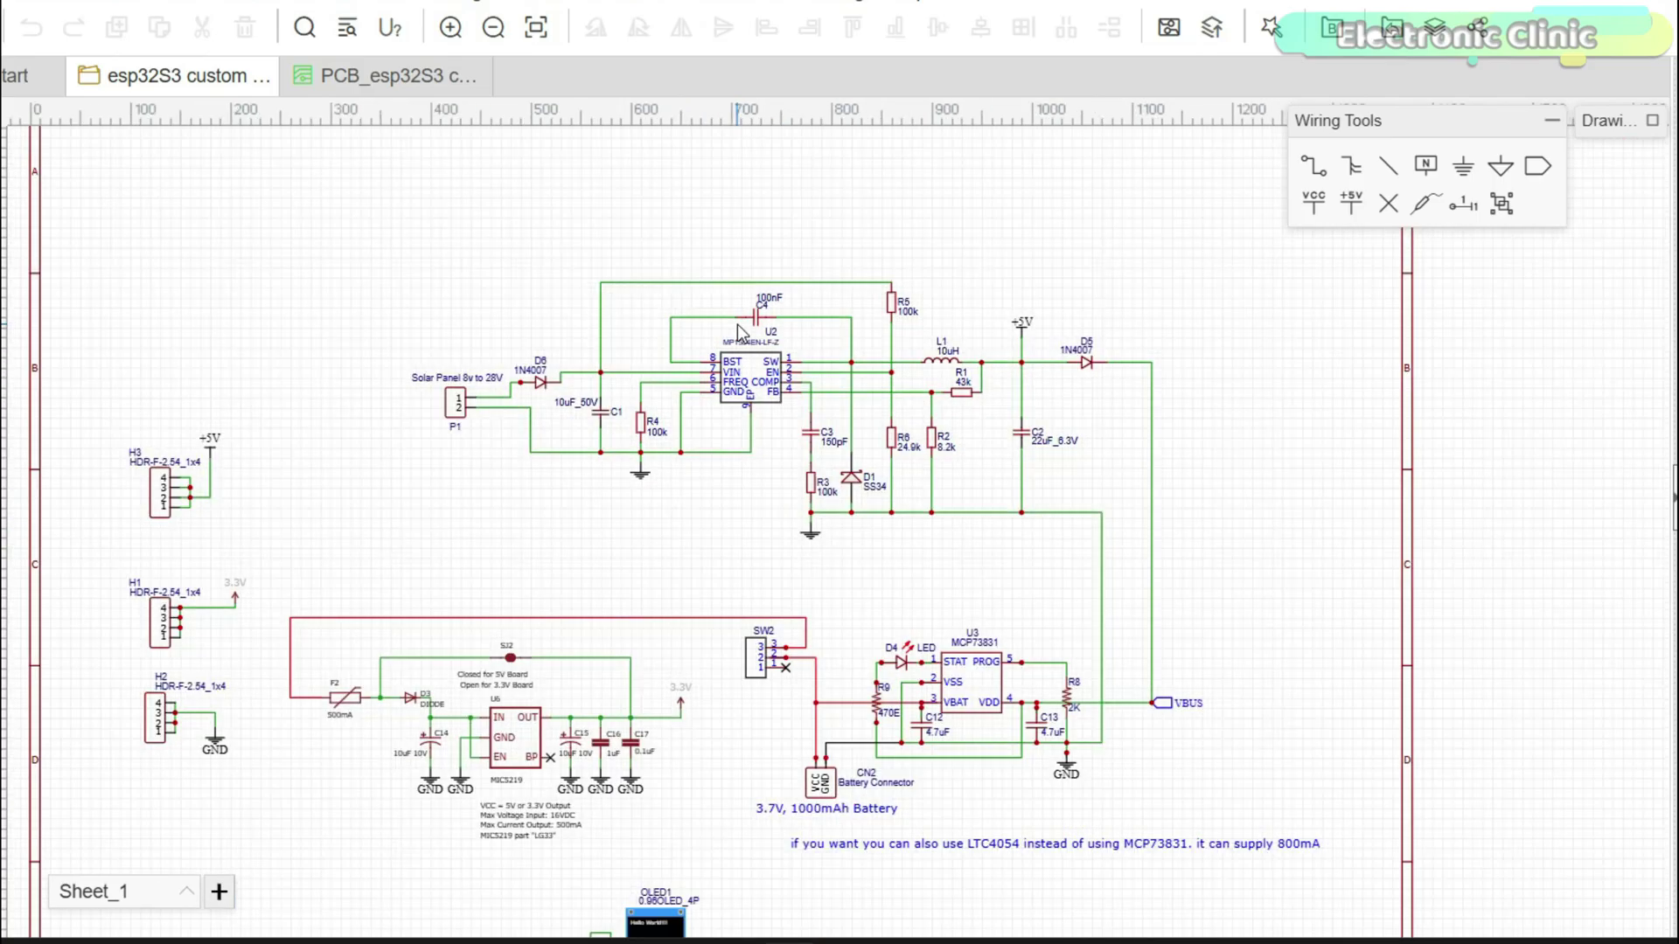
scroll(740, 333, down, 2)
scroll(894, 658, up, 4)
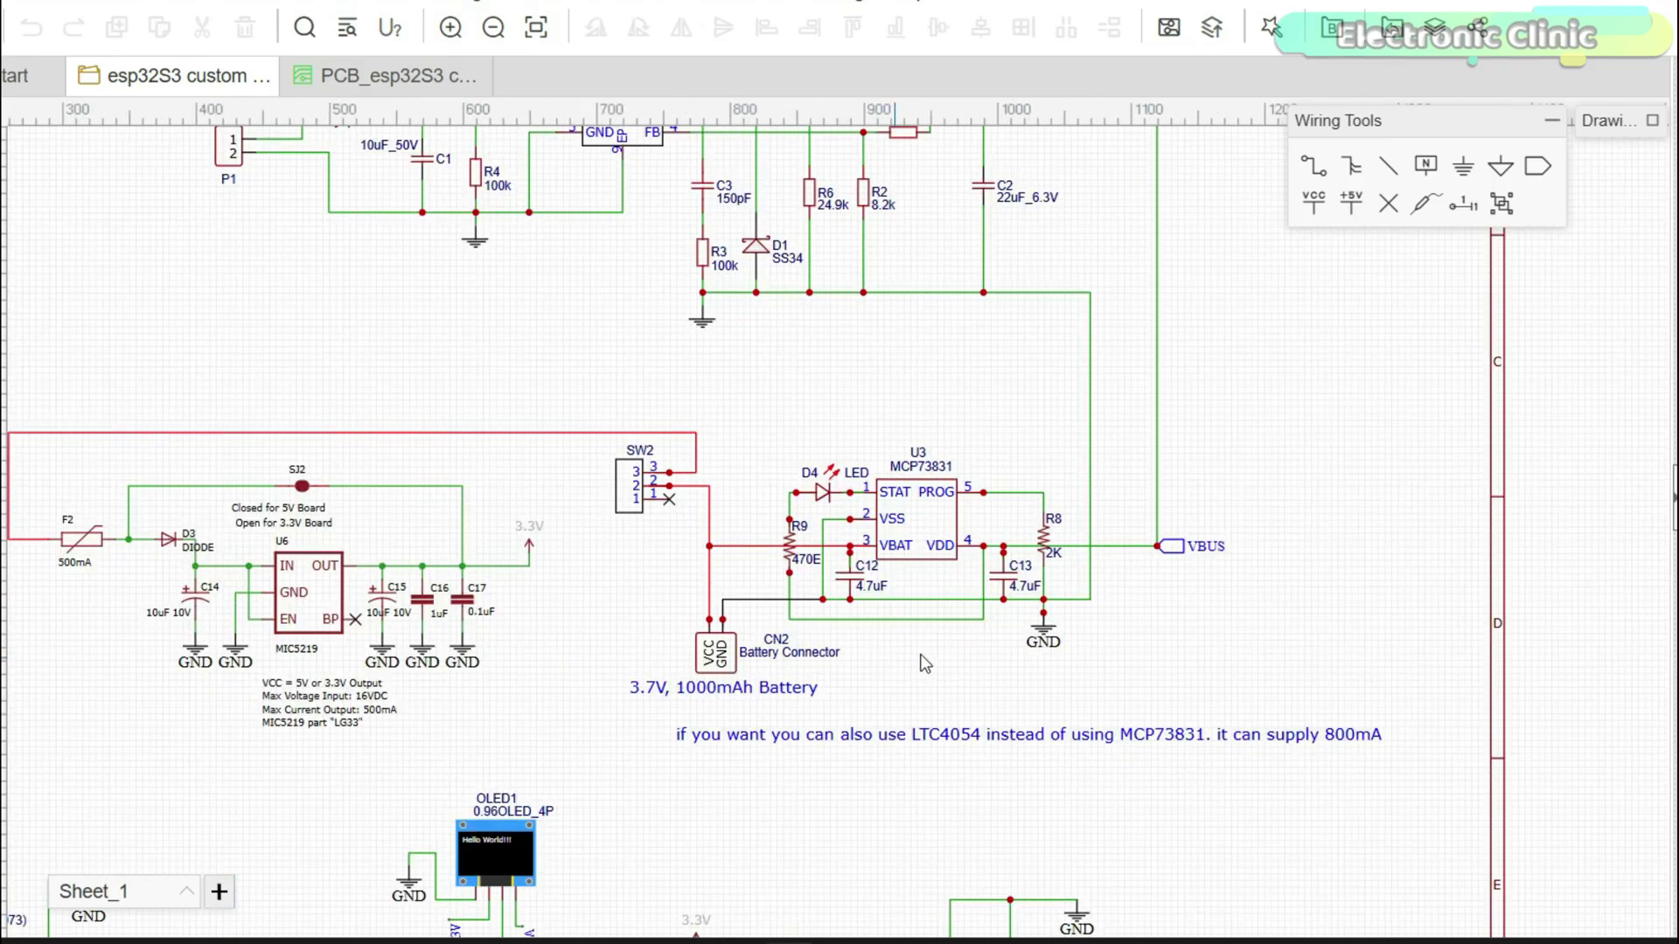
scroll(928, 651, up, 2)
scroll(1033, 640, up, 1)
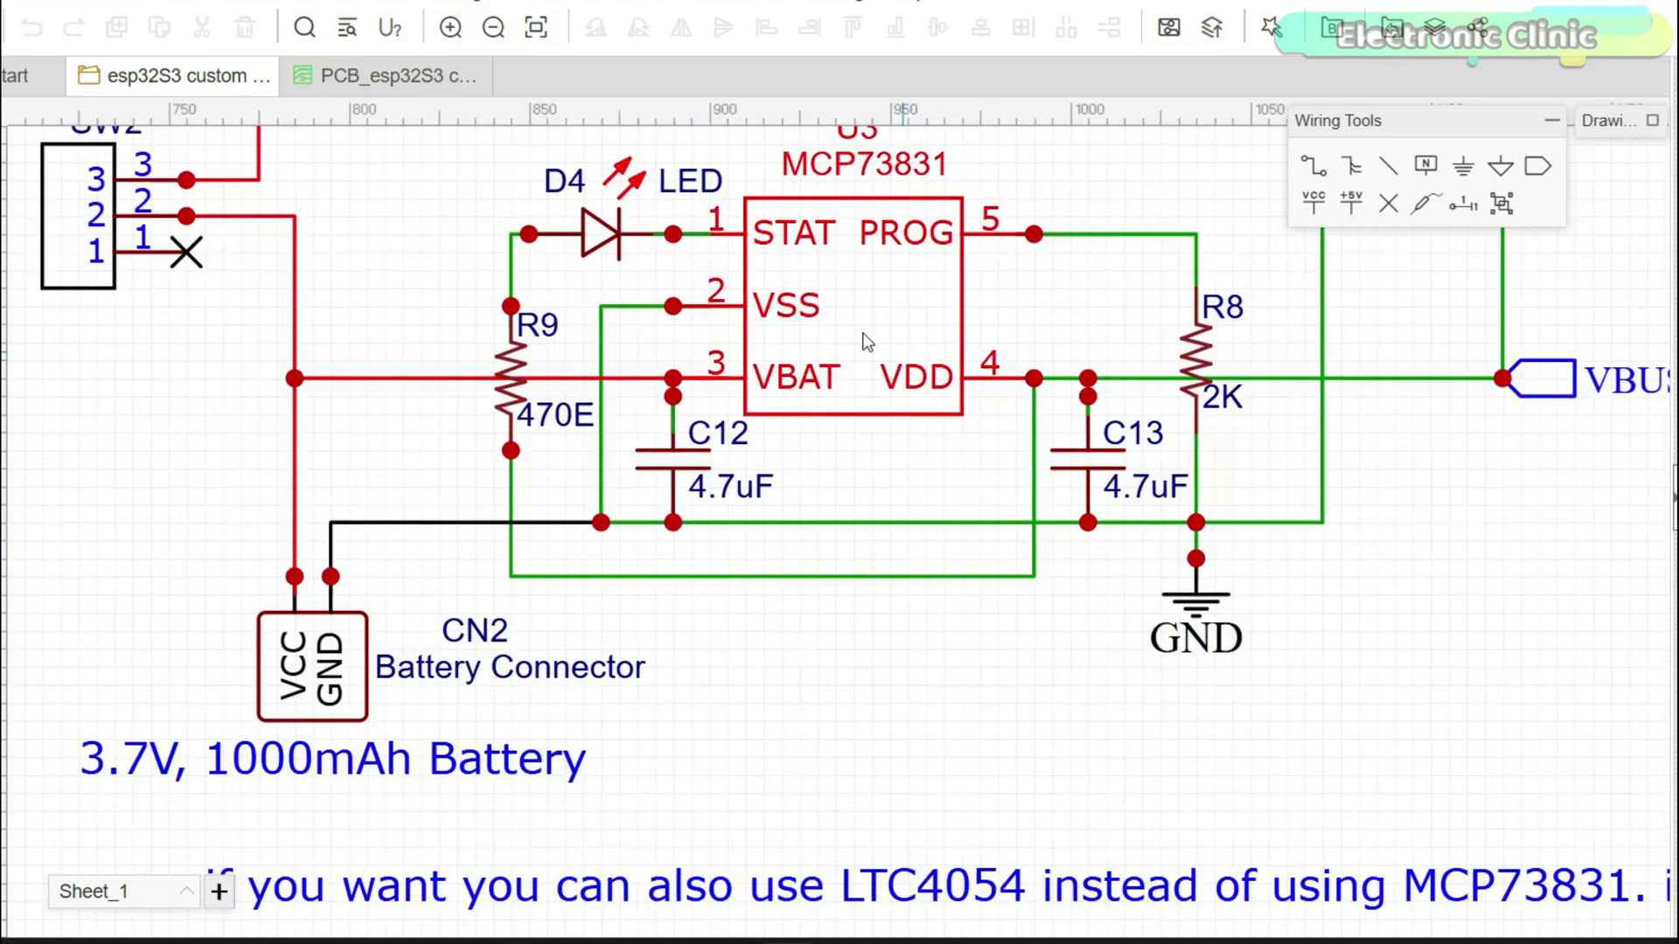
Pan the schematic to bring more of the MCP73831 charger circuit into view
mouse_move(861, 338)
mouse_down()
mouse_move(804, 371)
mouse_move(882, 397)
mouse_move(885, 380)
mouse_up()
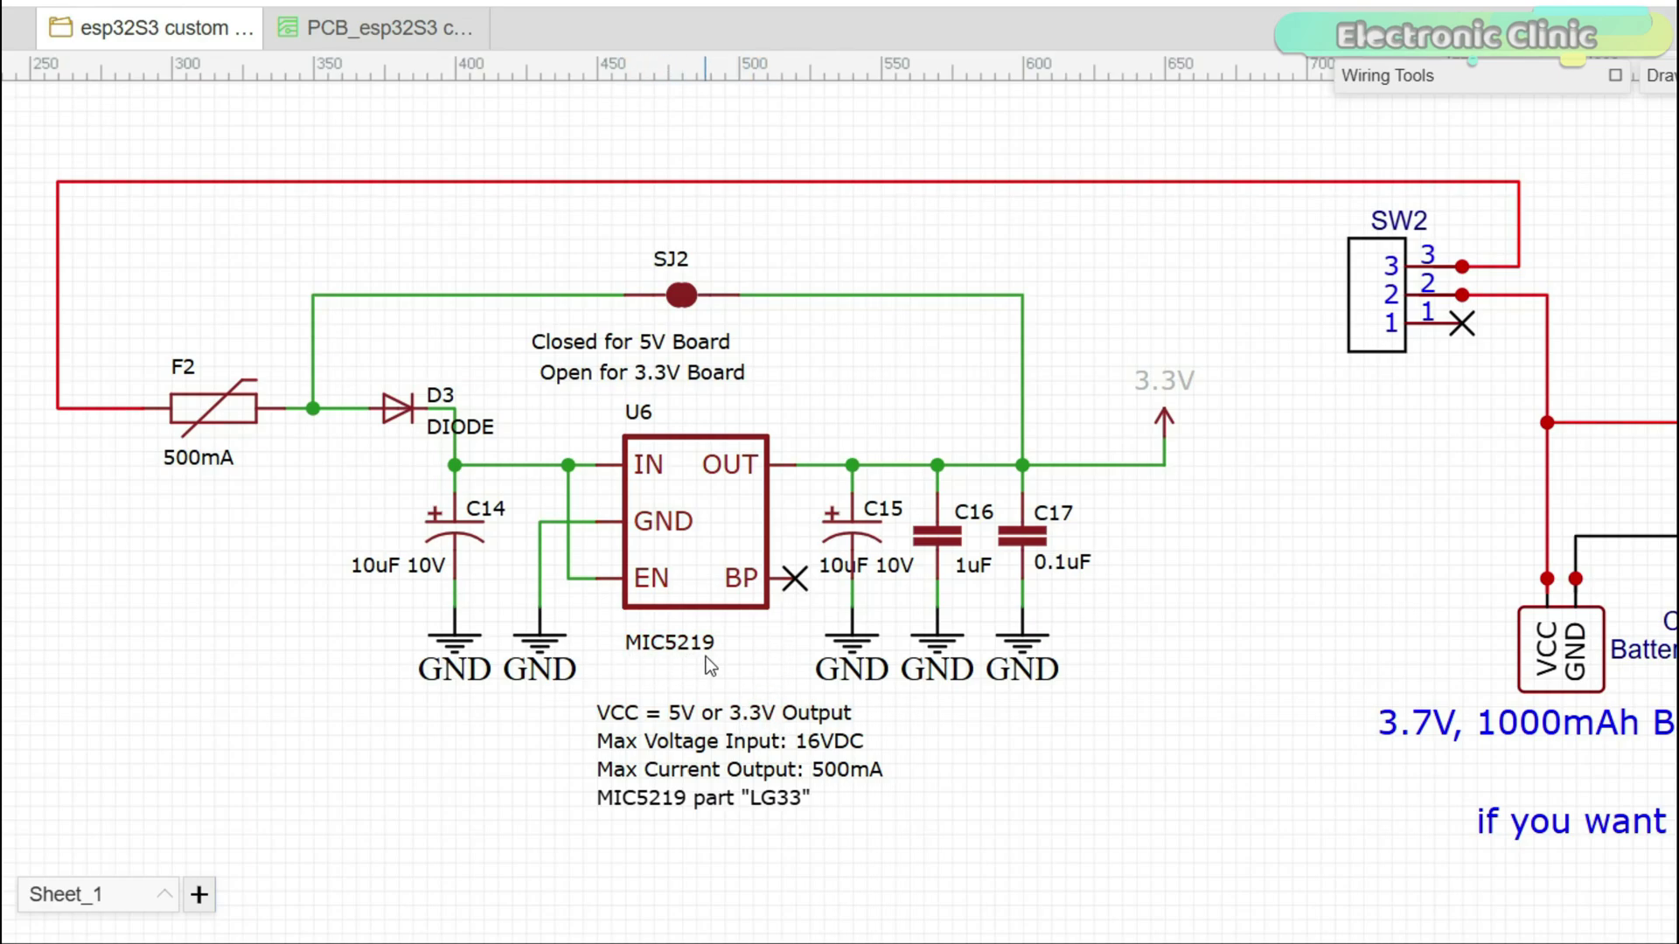
Highlight the MIC5219 datasheet's 500 mA output current and low dropout voltage bullets
drag(126, 195, 1056, 194)
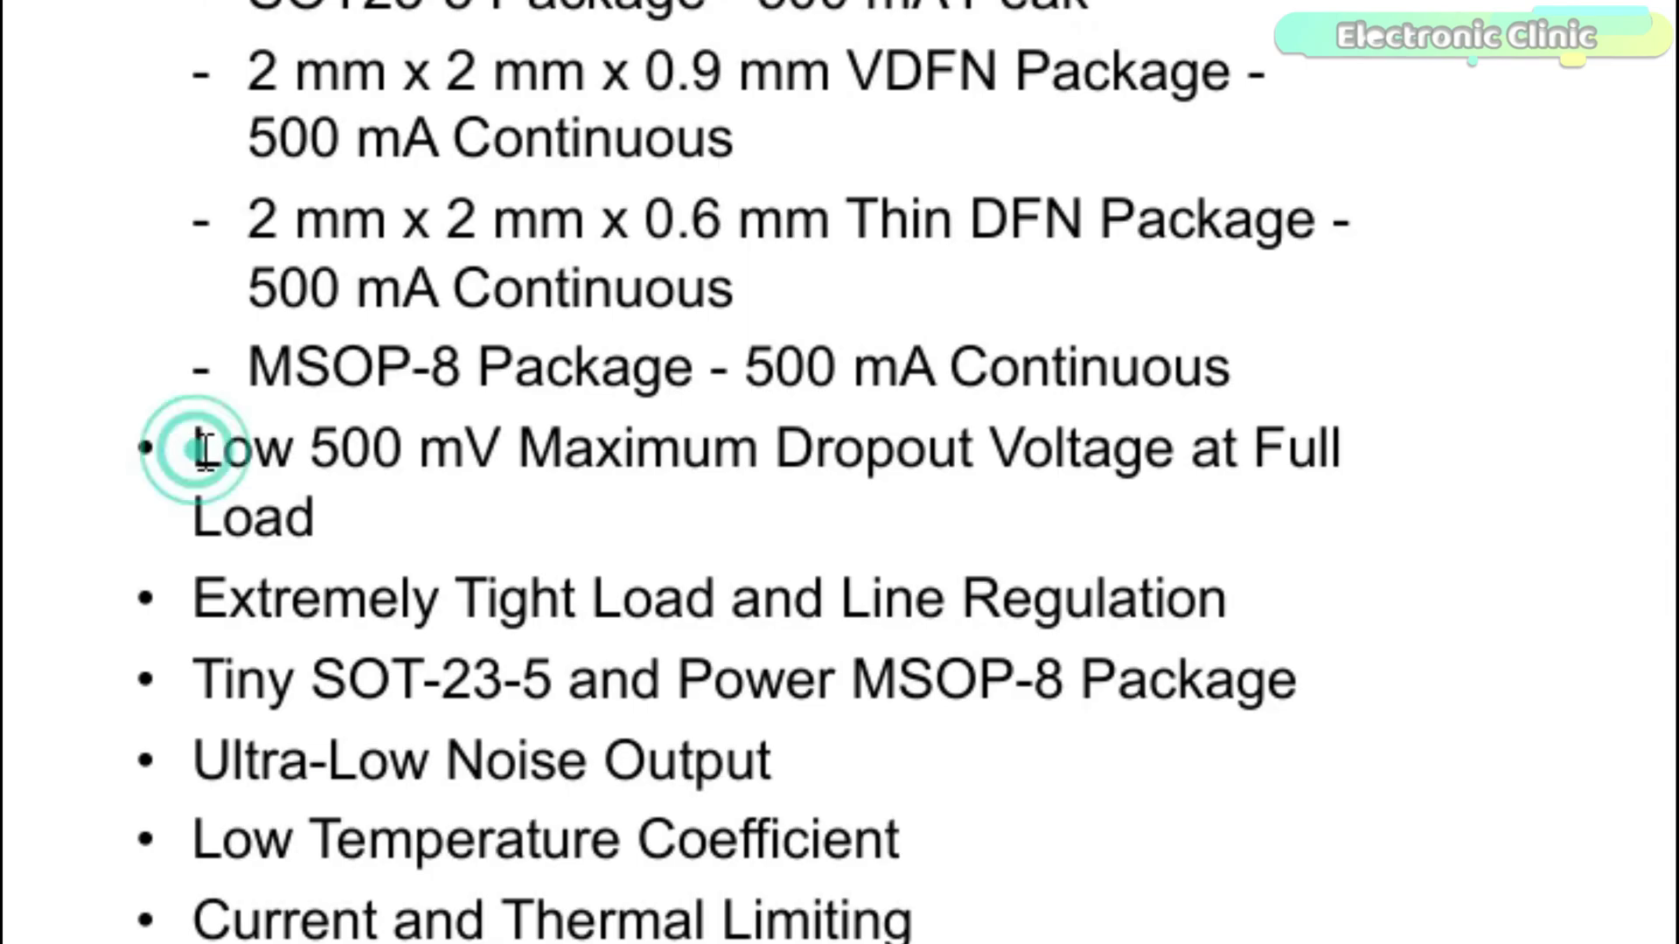
mouse_move(198, 446)
mouse_down()
mouse_move(631, 462)
mouse_move(1337, 450)
mouse_up()
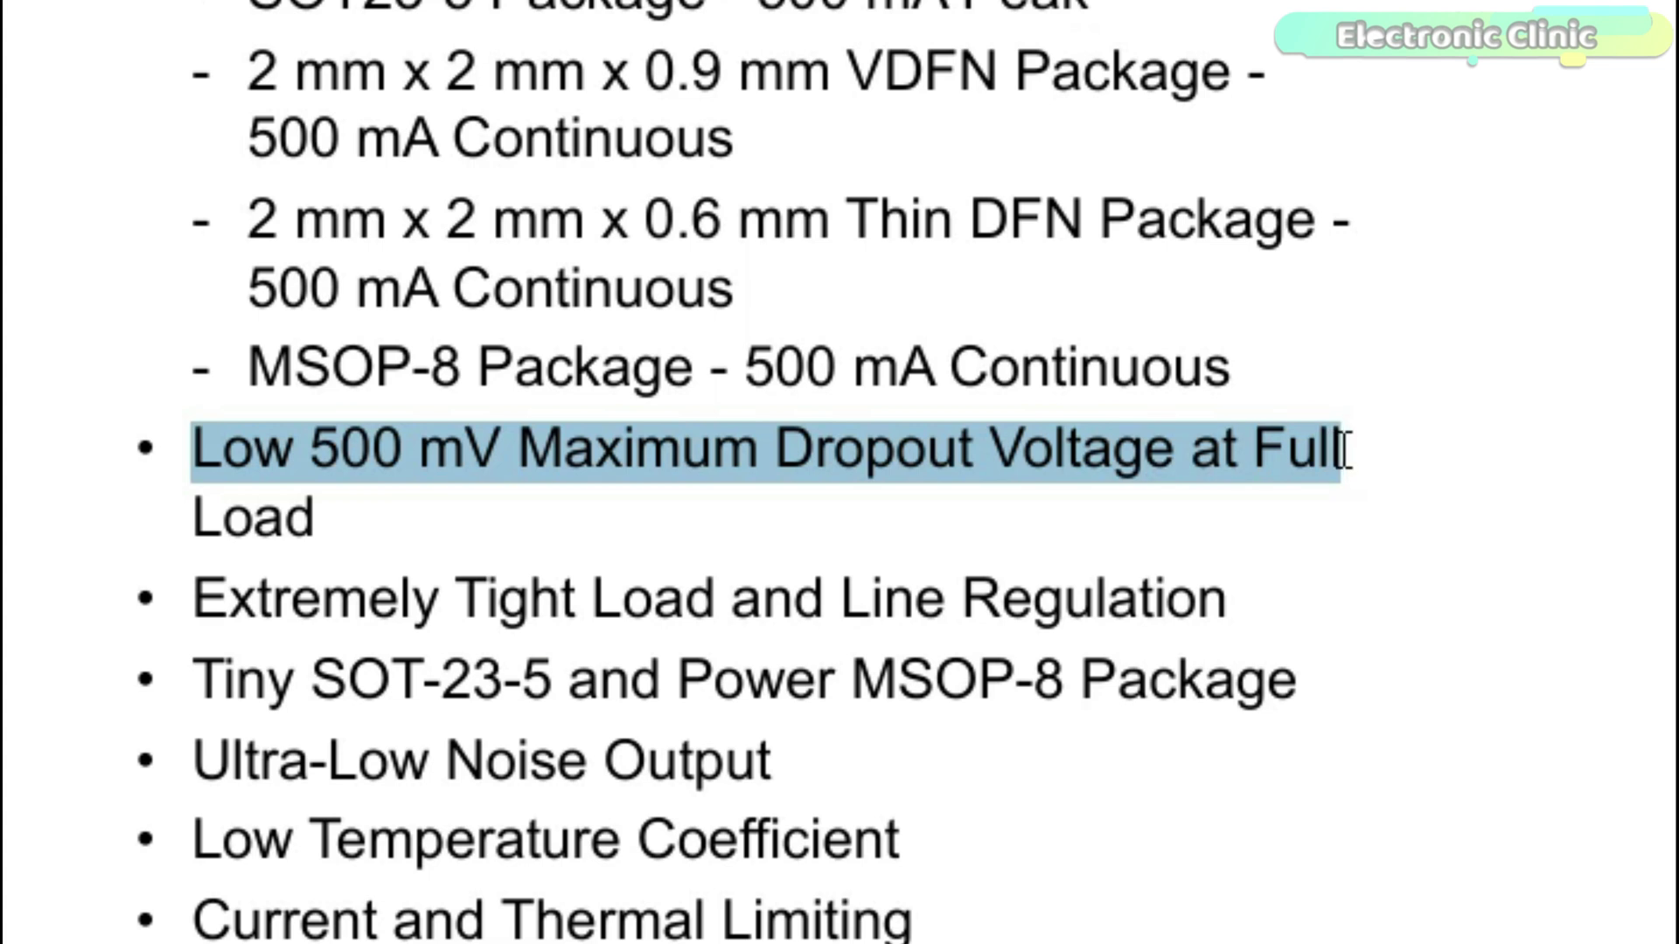
Extend the highlight across the full 500 mV maximum dropout voltage line
drag(1349, 450, 1352, 450)
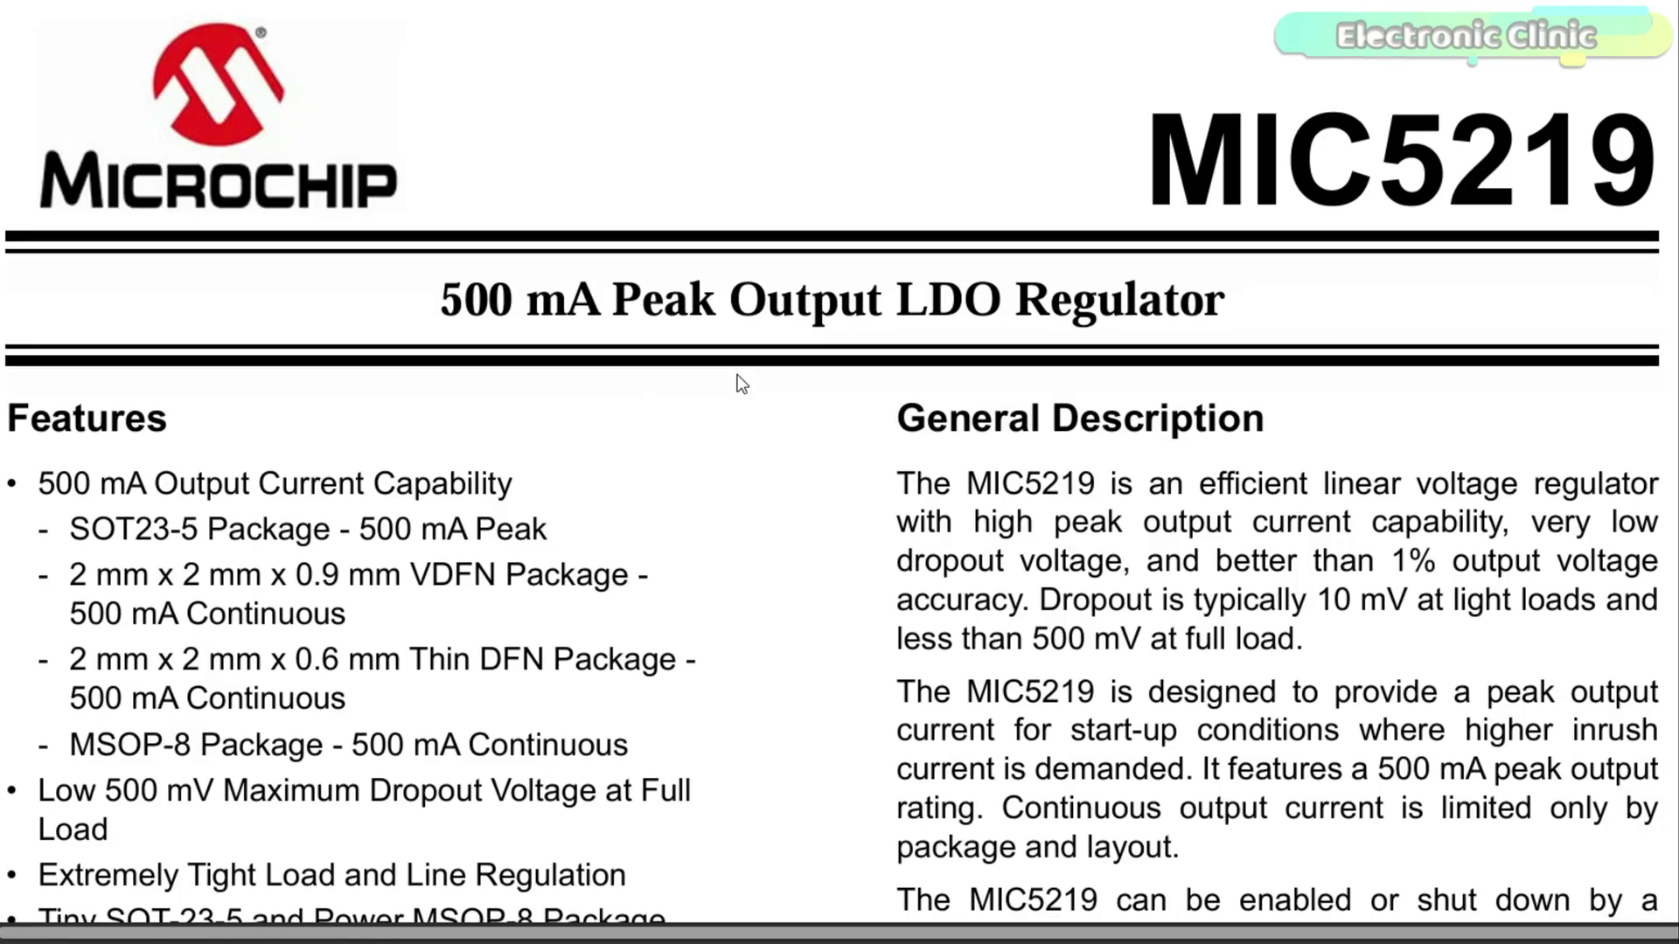
scroll(737, 376, down, 3)
scroll(737, 377, down, 2)
scroll(738, 374, down, 4)
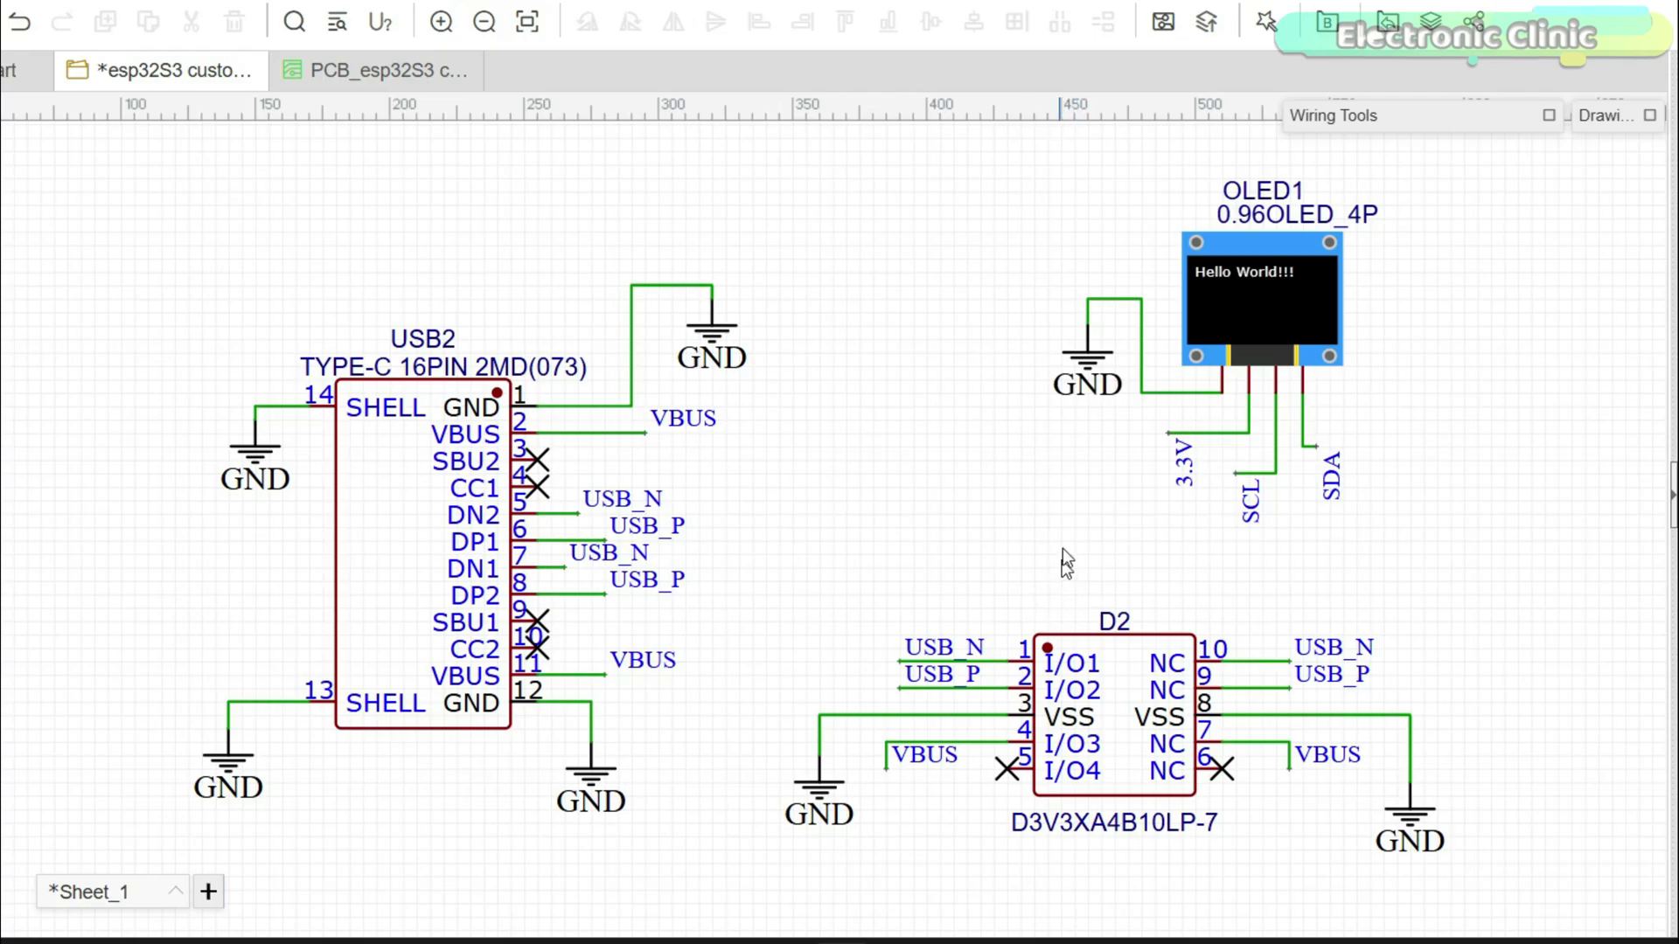
scroll(1393, 194, up, 2)
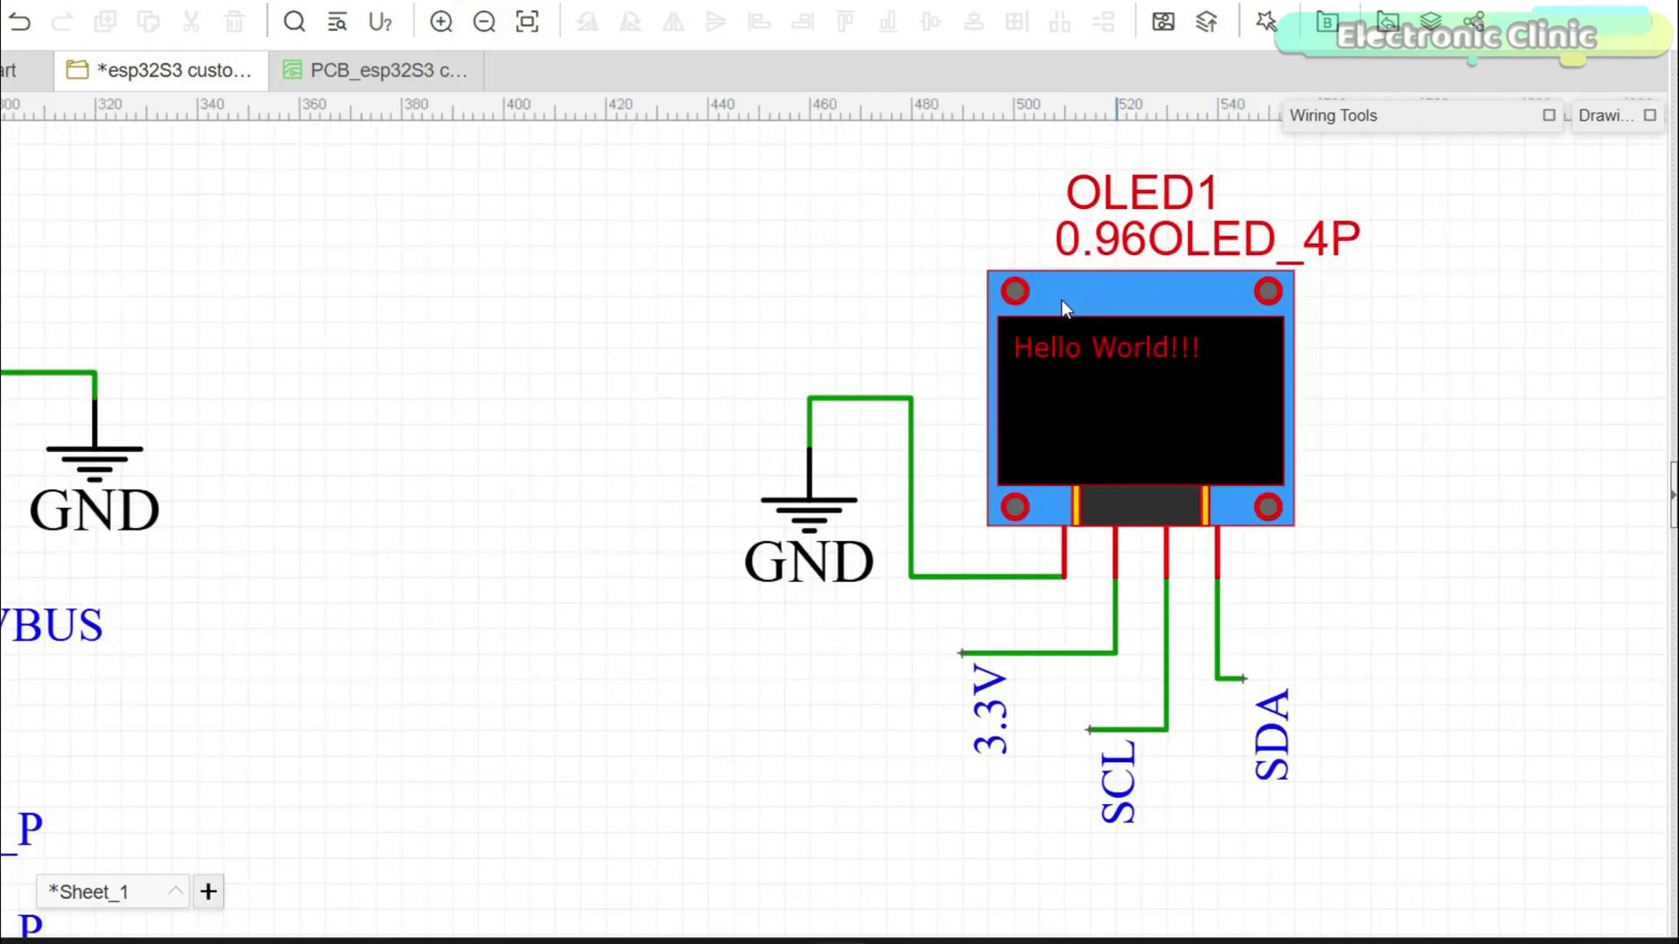
scroll(922, 362, down, 1)
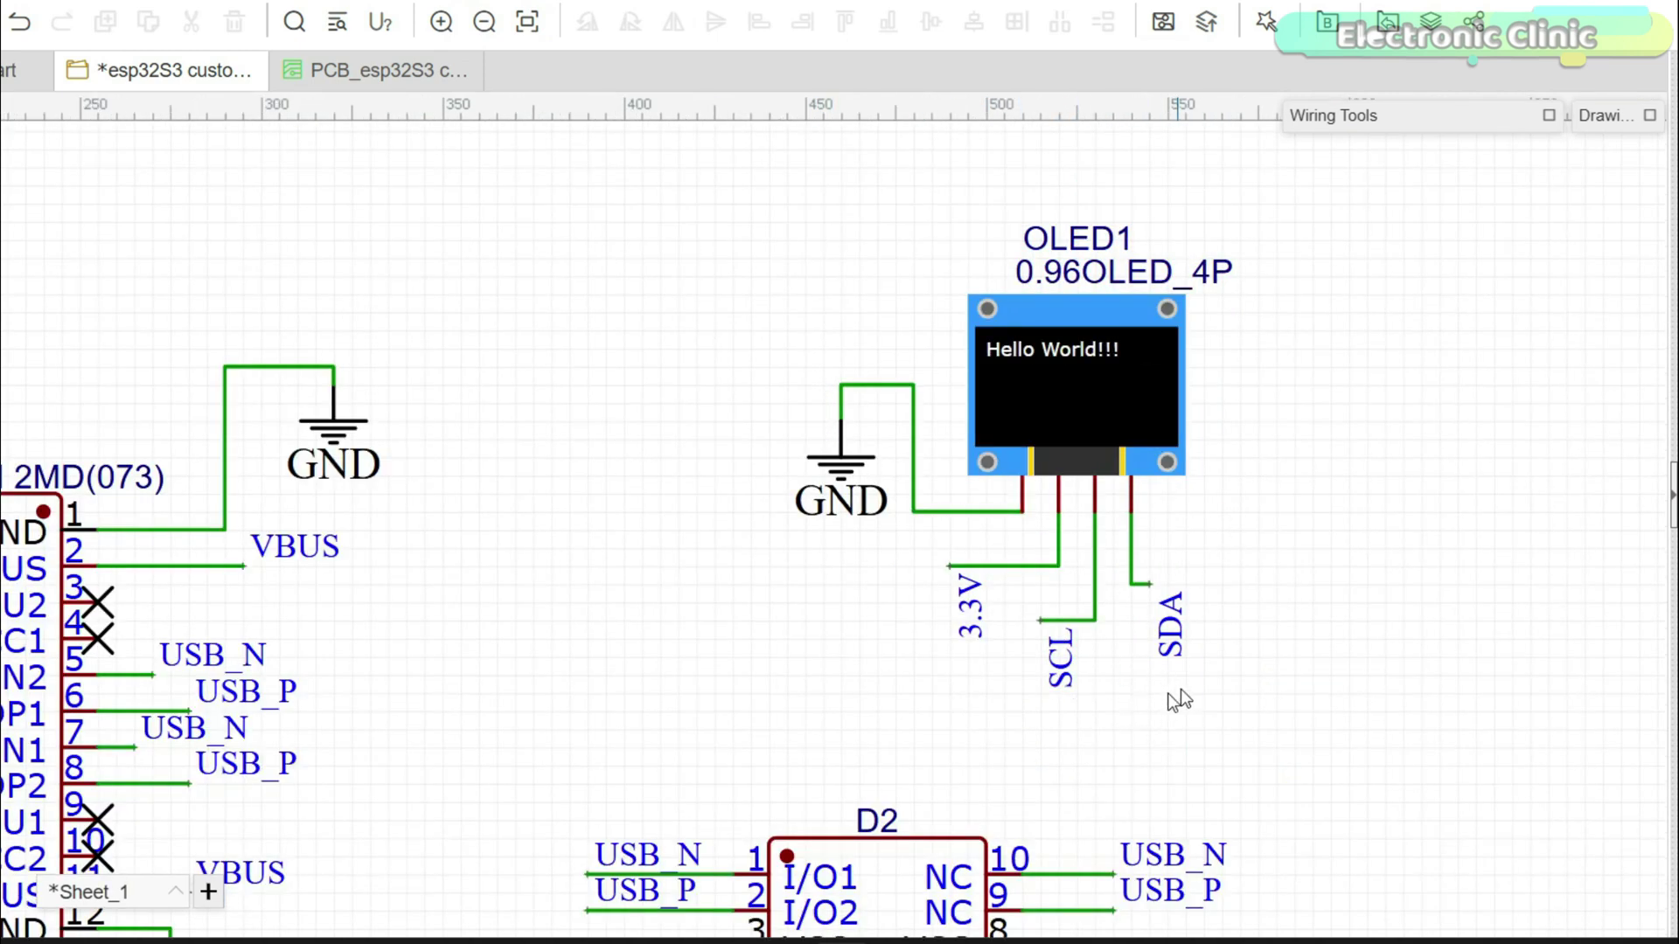
scroll(941, 558, down, 1)
scroll(942, 557, down, 2)
scroll(942, 557, down, 1)
scroll(997, 683, down, 1)
scroll(967, 536, up, 3)
scroll(968, 537, up, 1)
scroll(918, 538, up, 2)
scroll(908, 529, down, 2)
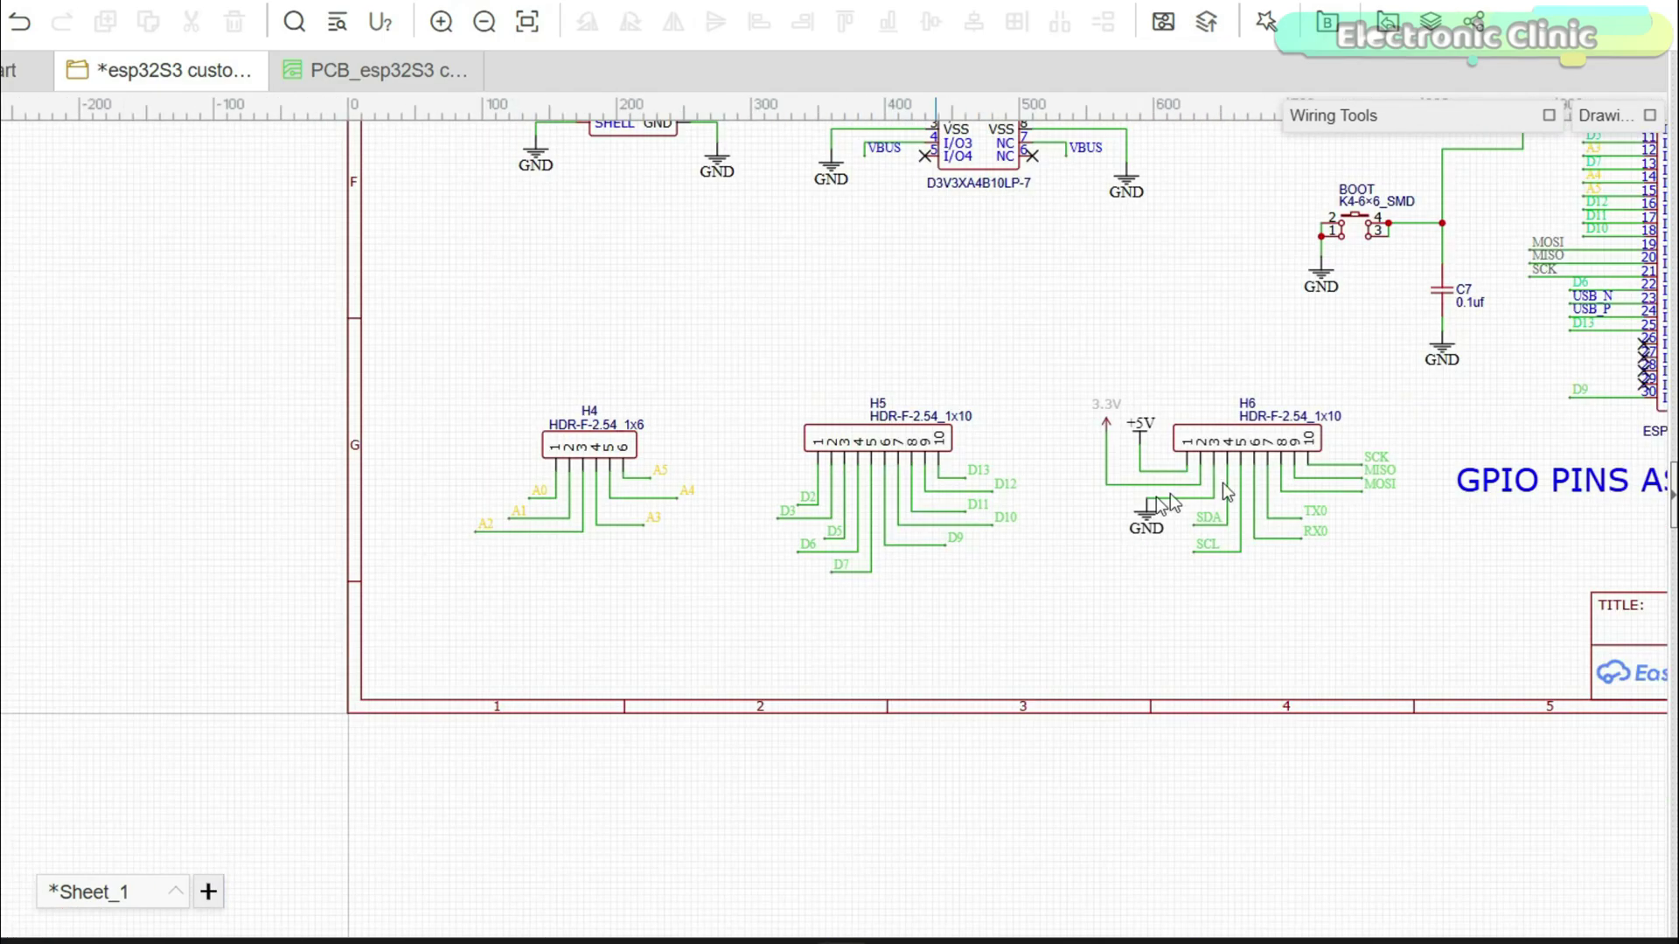
scroll(964, 519, down, 1)
scroll(963, 519, down, 1)
scroll(1115, 551, up, 1)
scroll(1180, 562, up, 1)
scroll(1198, 563, down, 1)
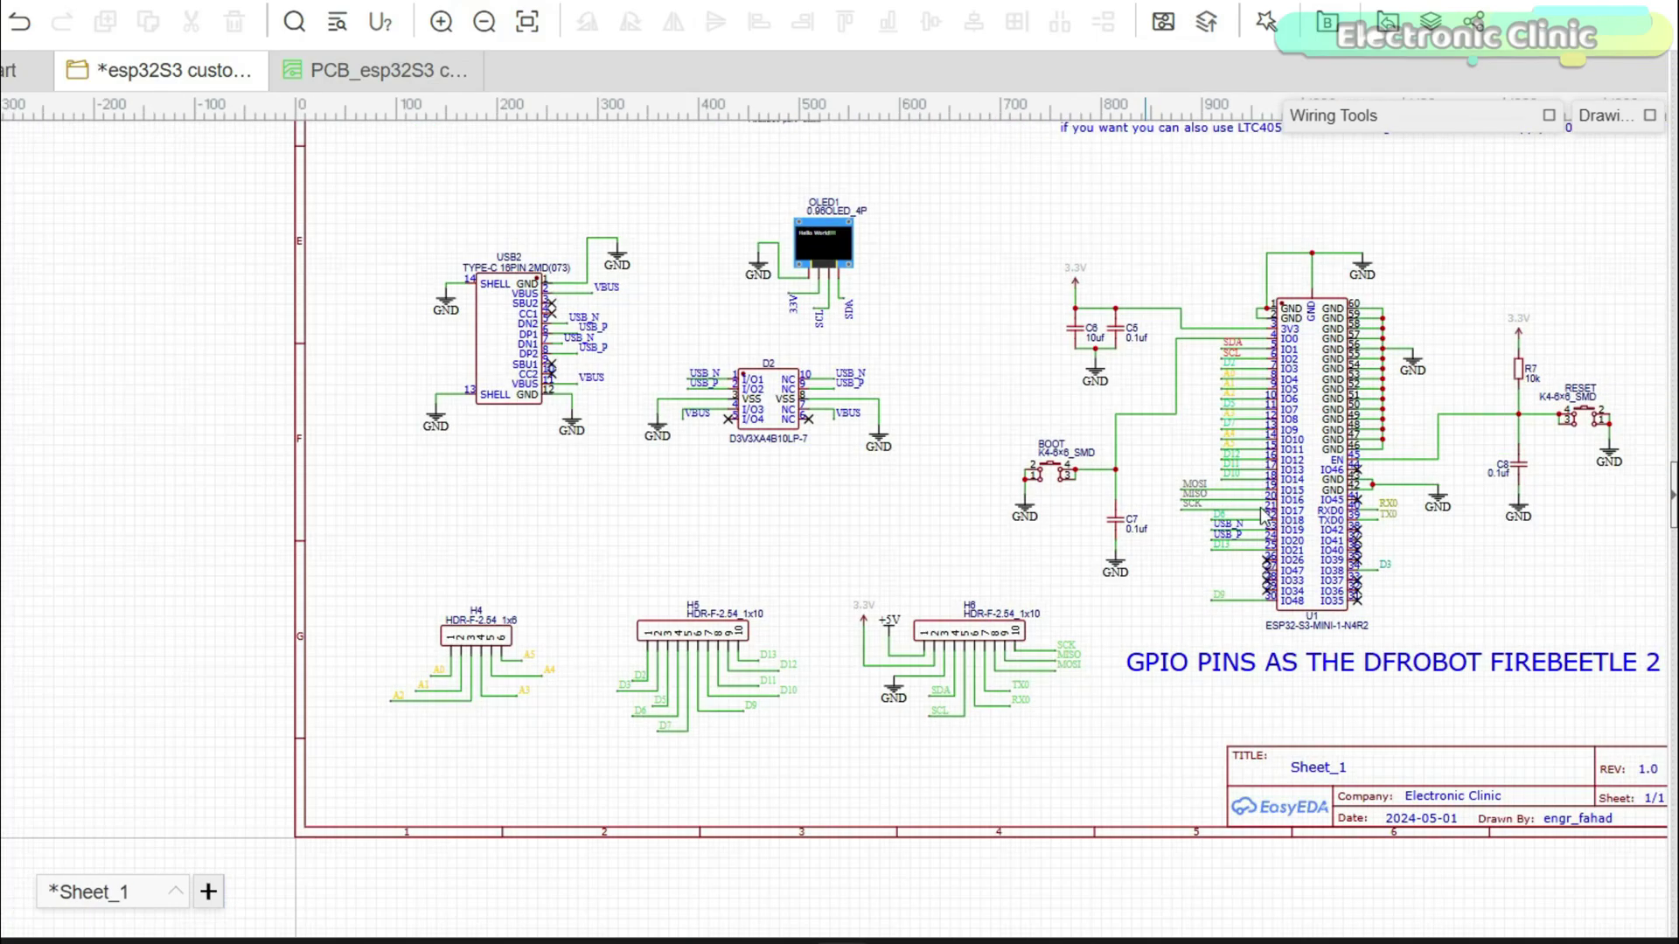
scroll(1426, 424, up, 1)
scroll(1035, 490, down, 2)
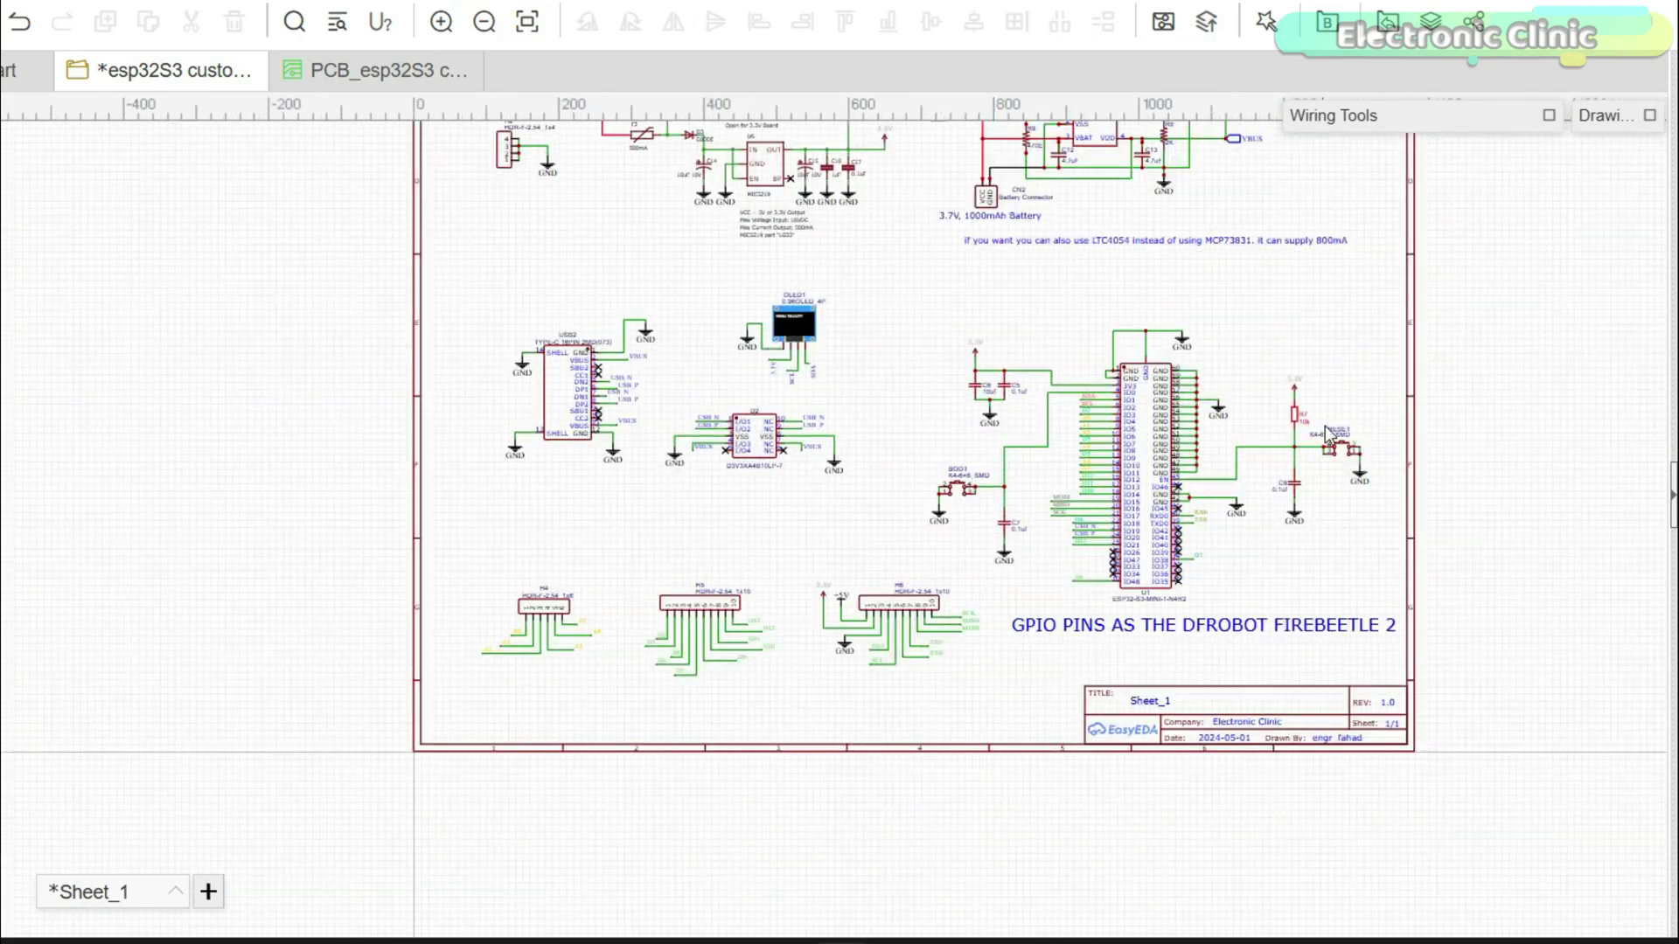
scroll(1059, 483, up, 1)
scroll(1122, 509, up, 1)
scroll(1123, 509, up, 1)
scroll(1124, 509, down, 1)
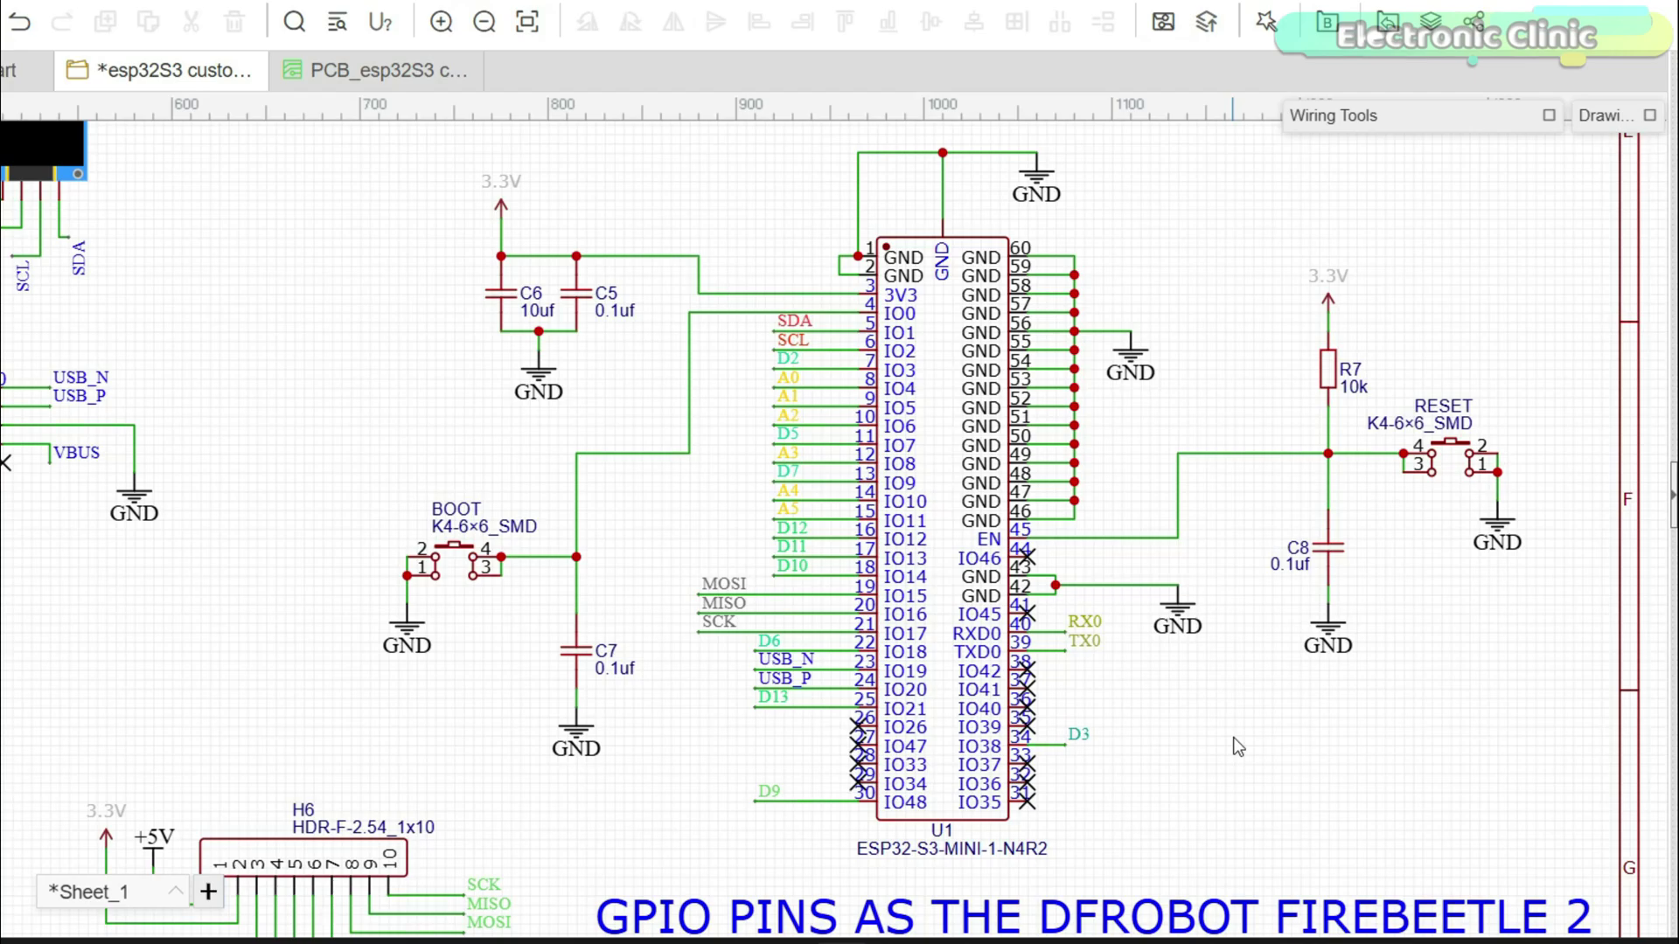
scroll(1233, 745, down, 3)
scroll(1233, 738, down, 2)
scroll(1234, 737, down, 2)
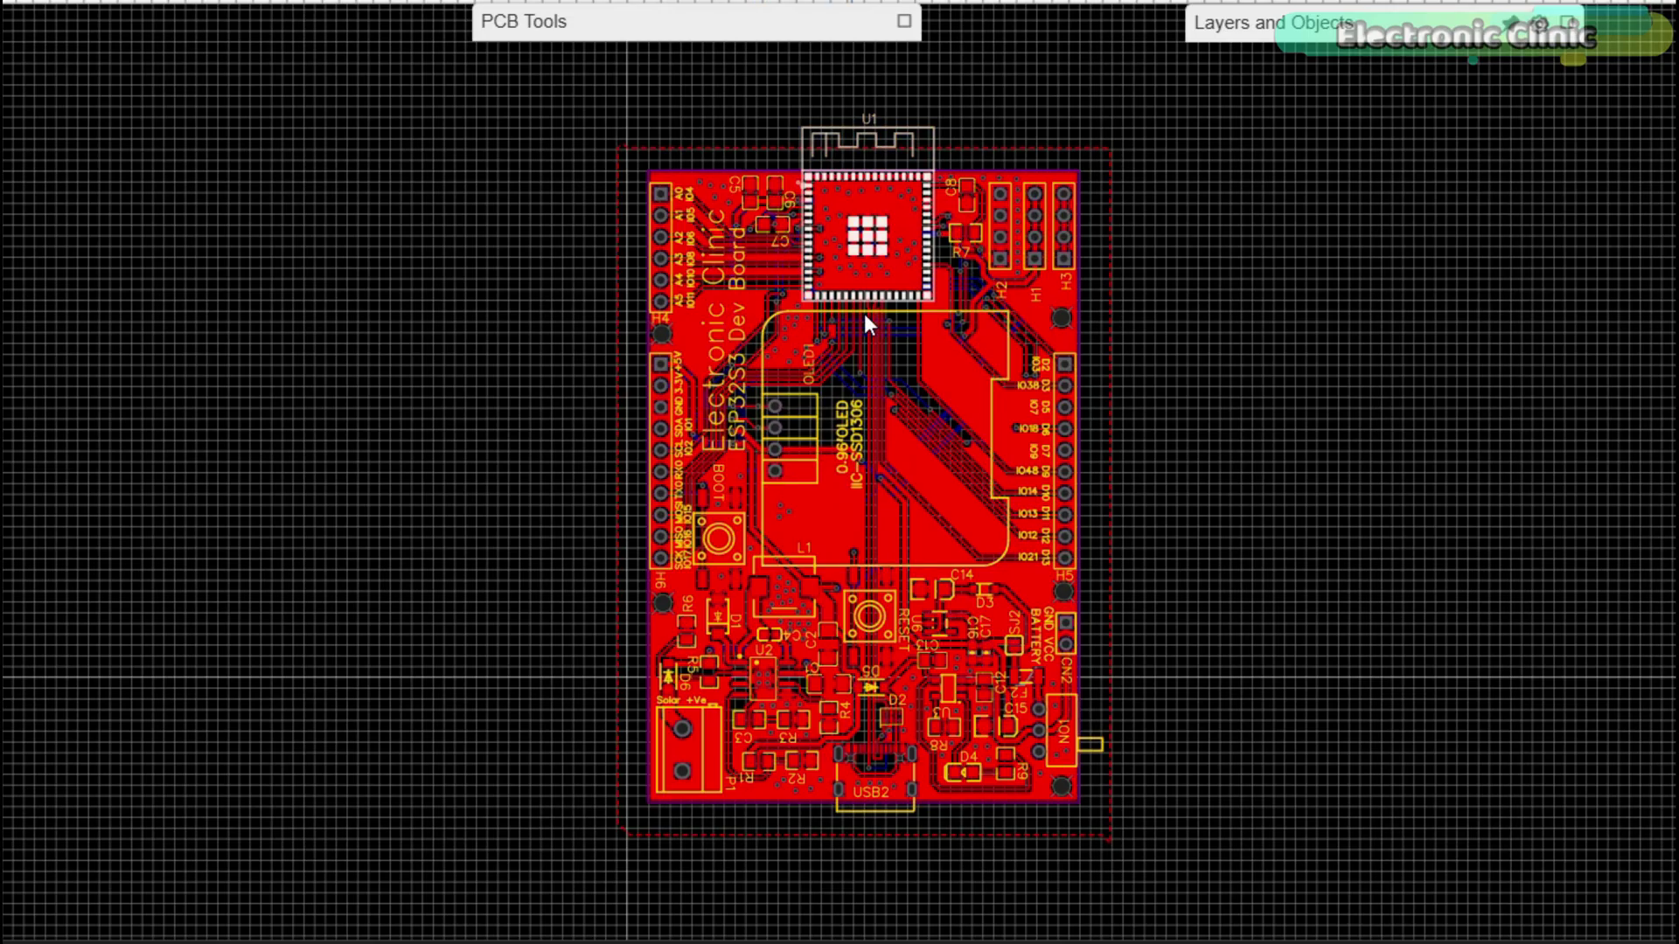
scroll(877, 344, up, 1)
scroll(881, 358, up, 2)
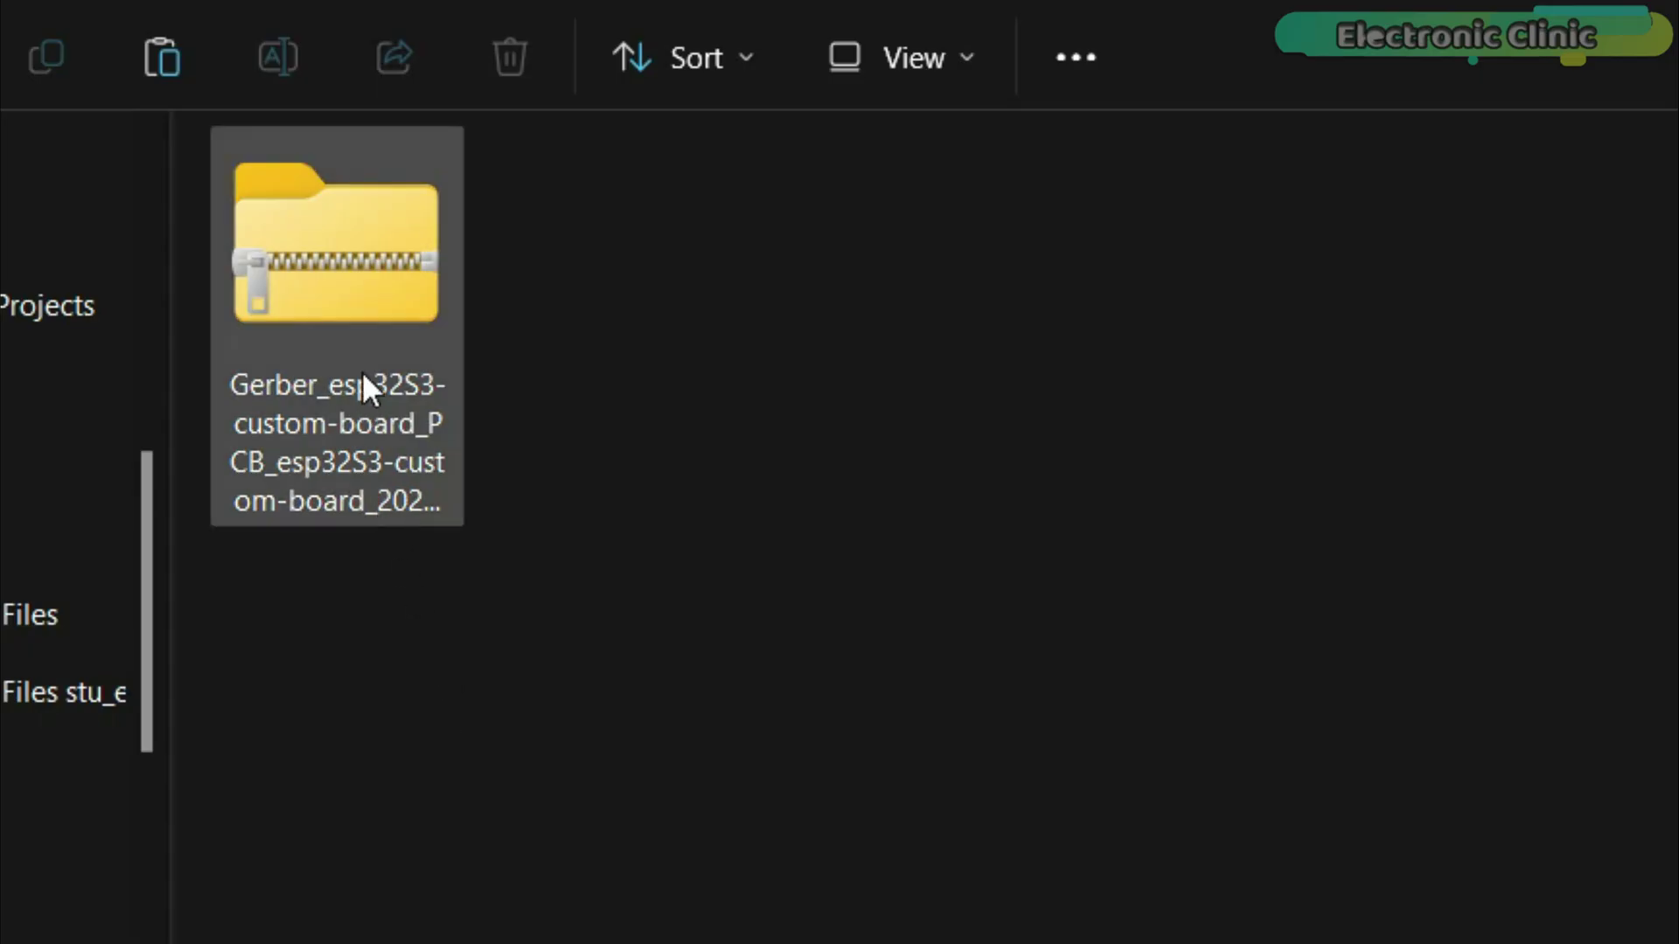
Load the board's Gerber zip into NextPCB's free online Gerber viewer
click(345, 272)
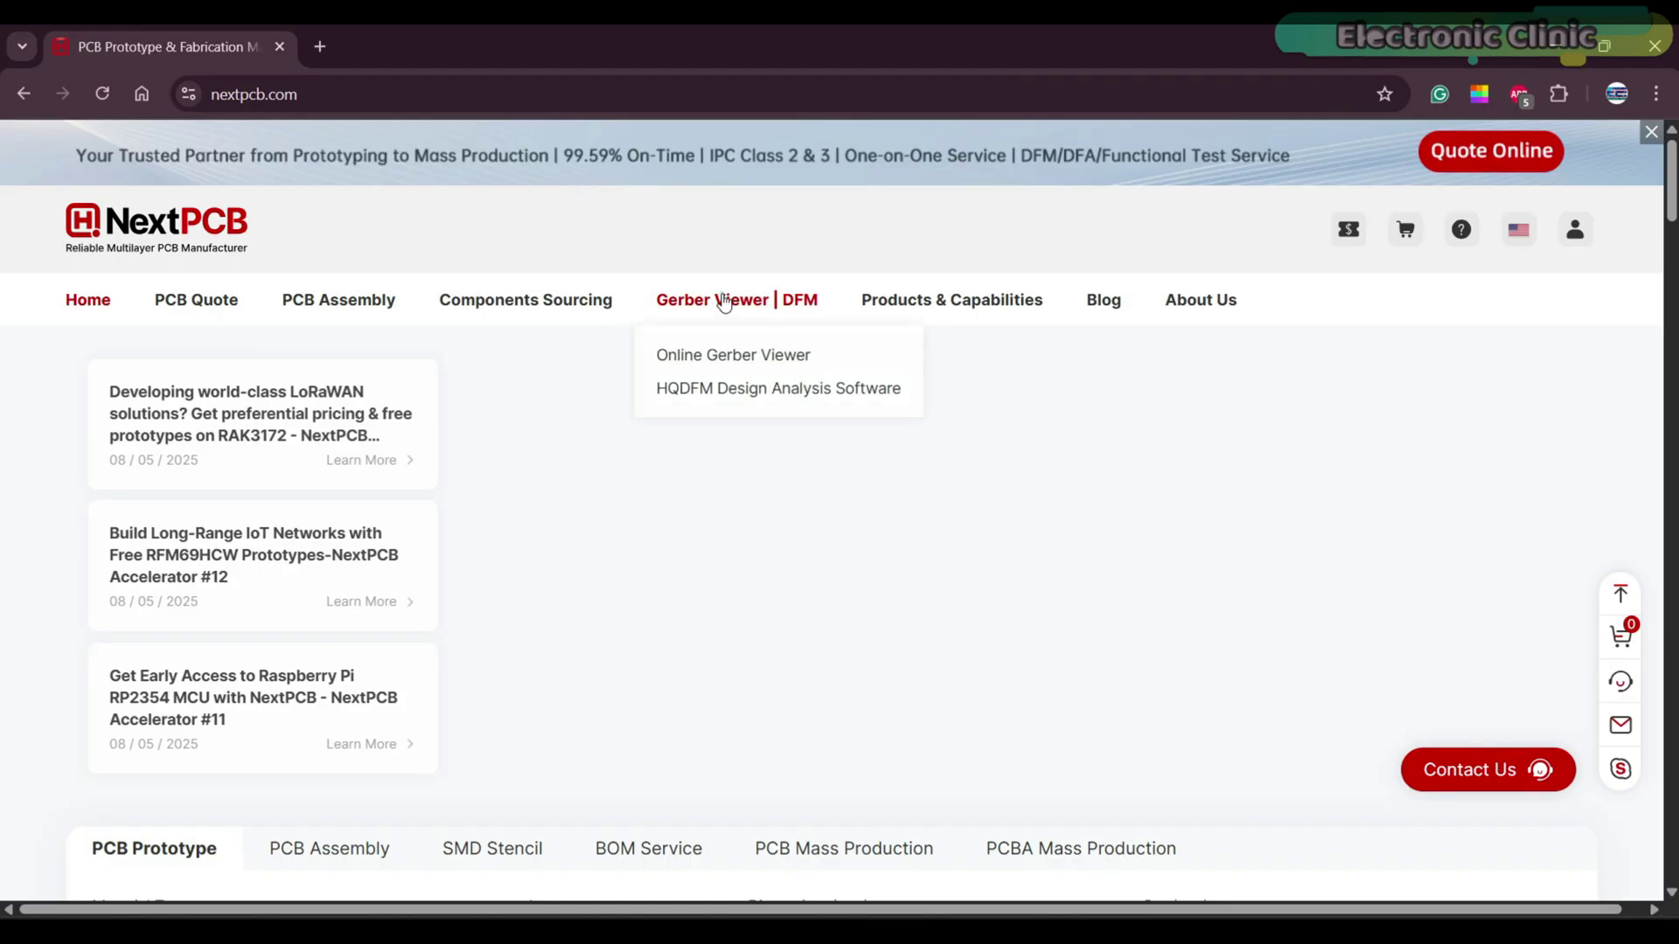
click(723, 300)
scroll(723, 300, down, 2)
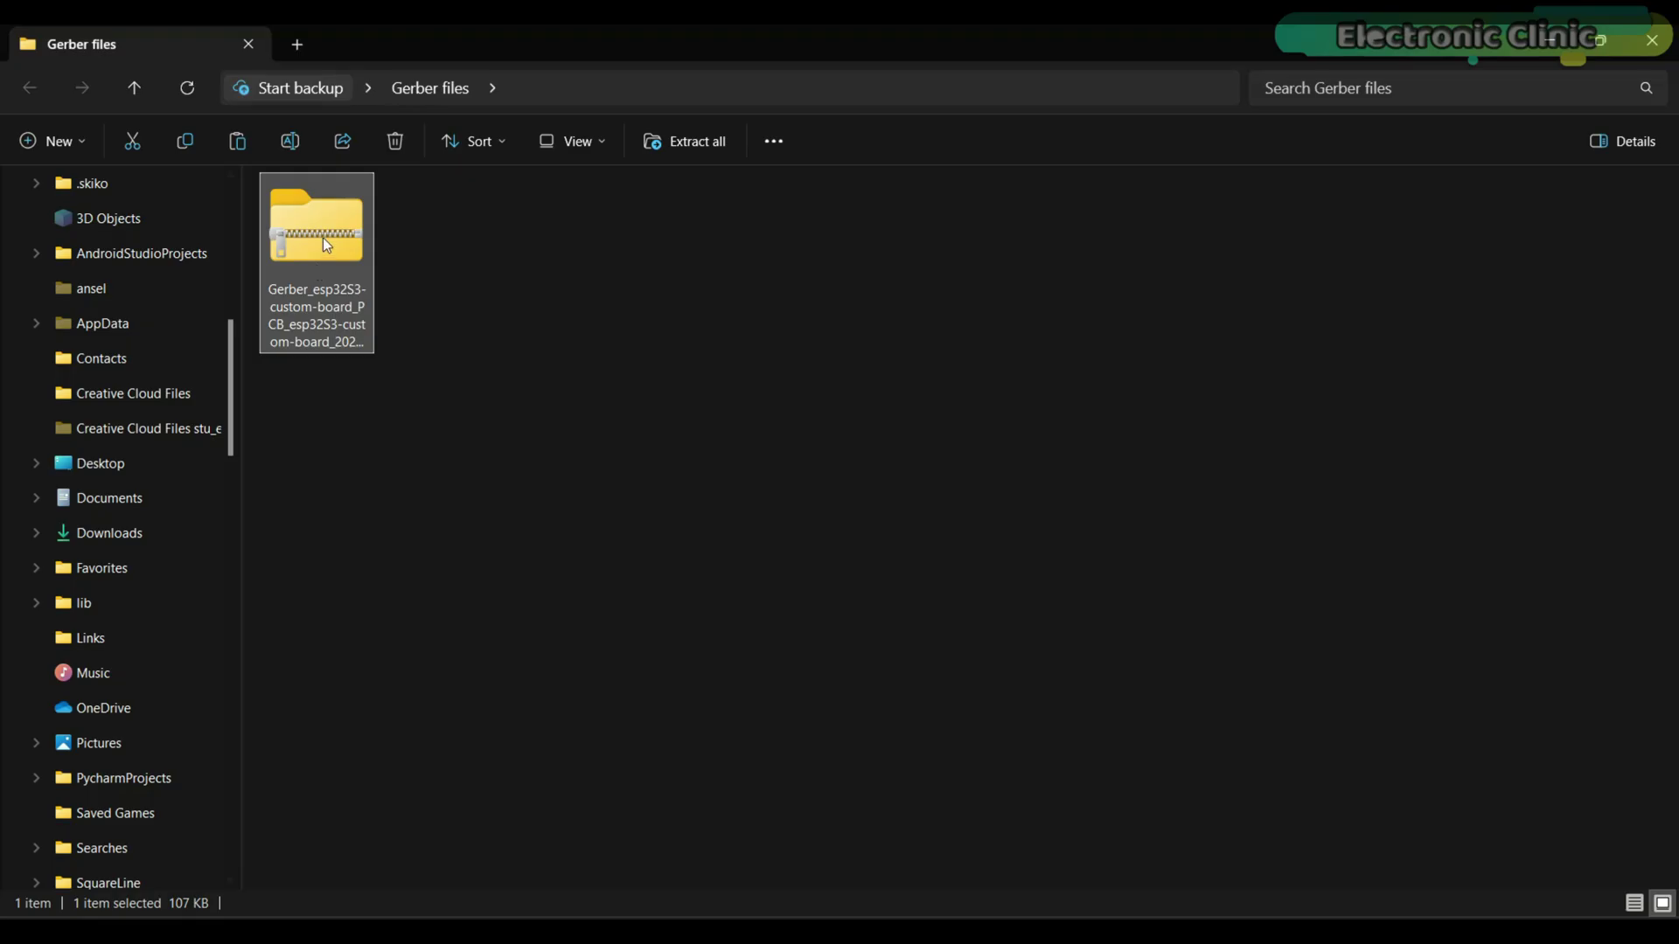
mouse_move(323, 237)
mouse_down()
mouse_move(765, 892)
mouse_move(619, 551)
mouse_up()
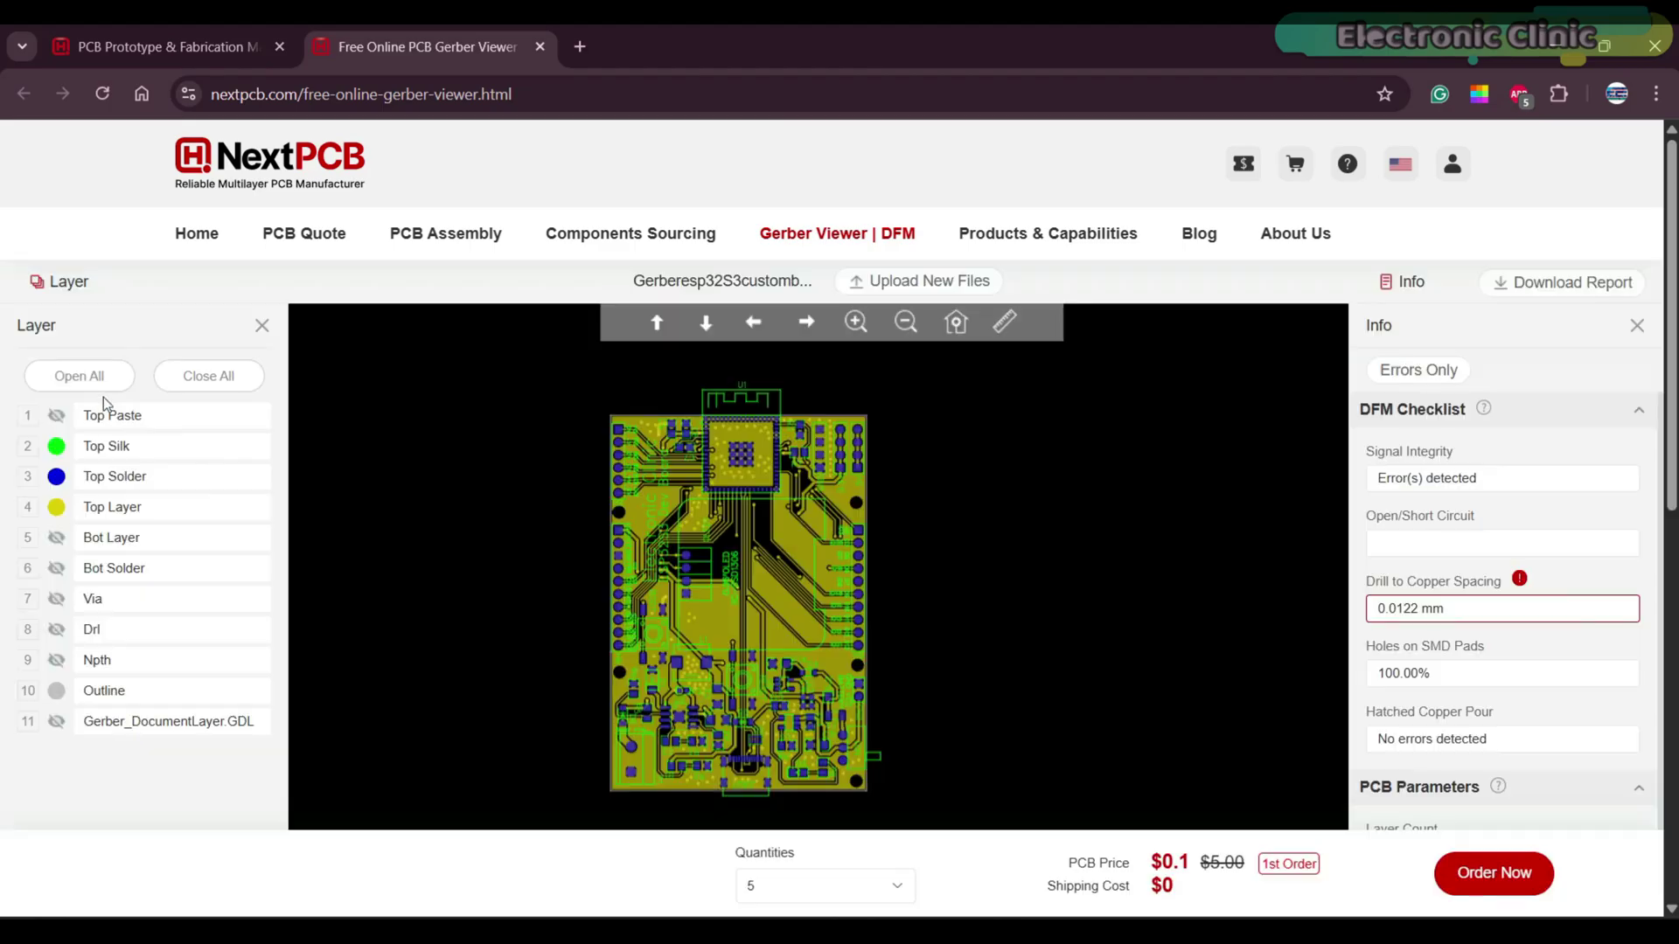
scroll(666, 462, up, 3)
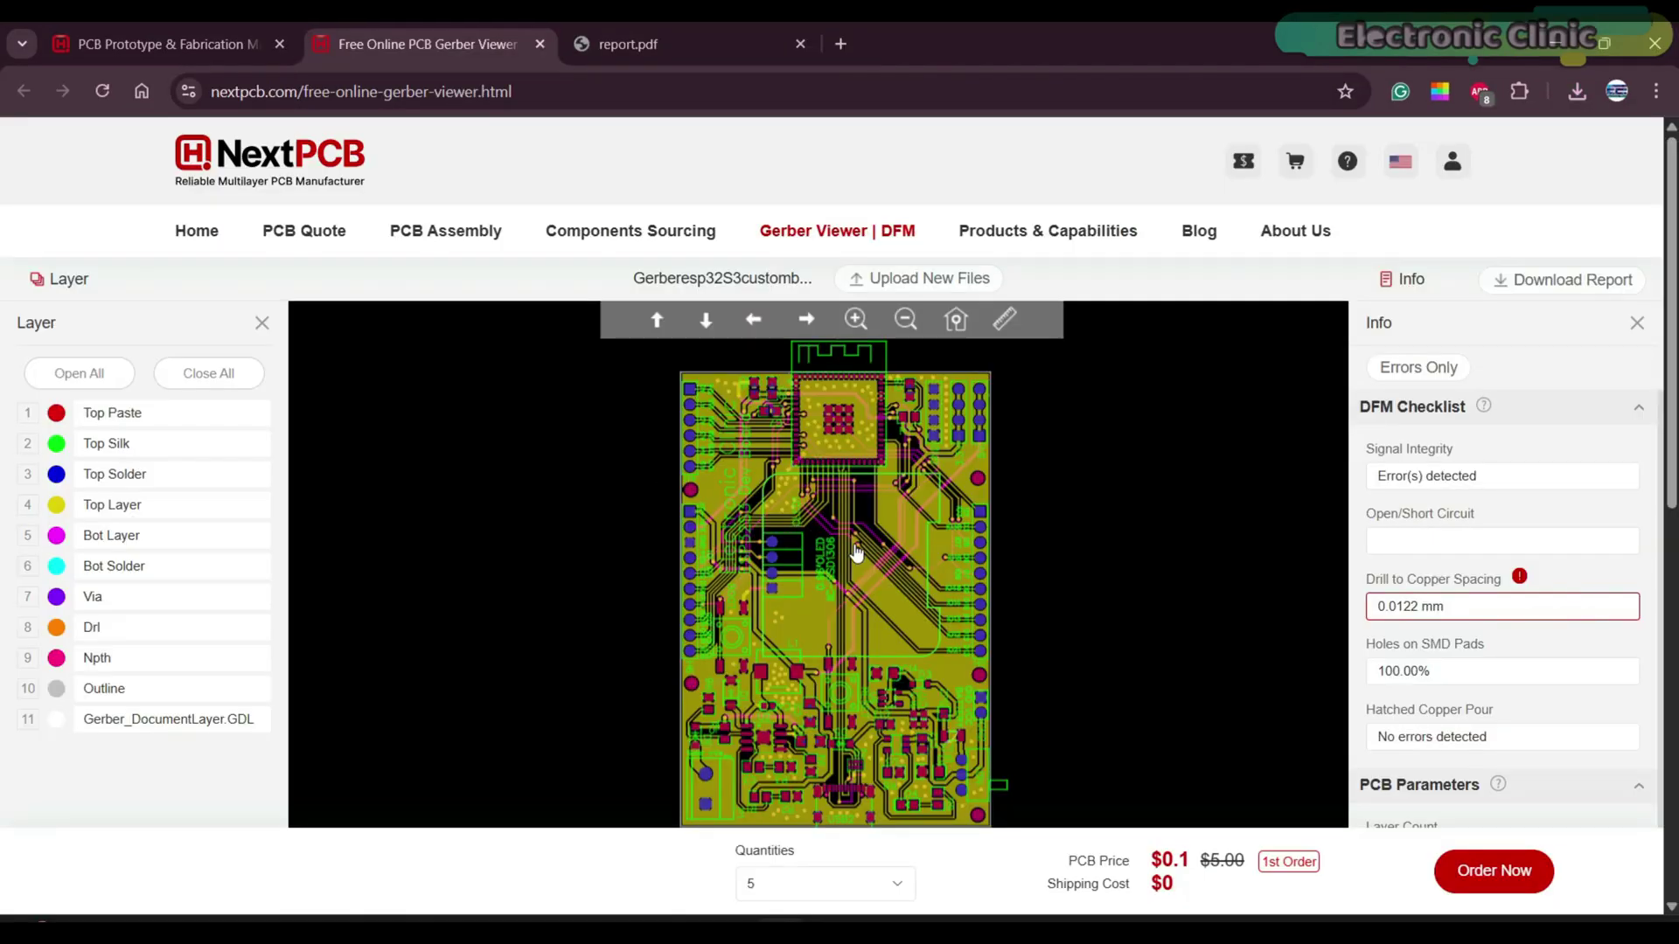
scroll(844, 667, up, 2)
scroll(892, 682, up, 2)
scroll(925, 657, up, 1)
scroll(922, 627, down, 1)
scroll(914, 459, up, 1)
scroll(873, 479, up, 2)
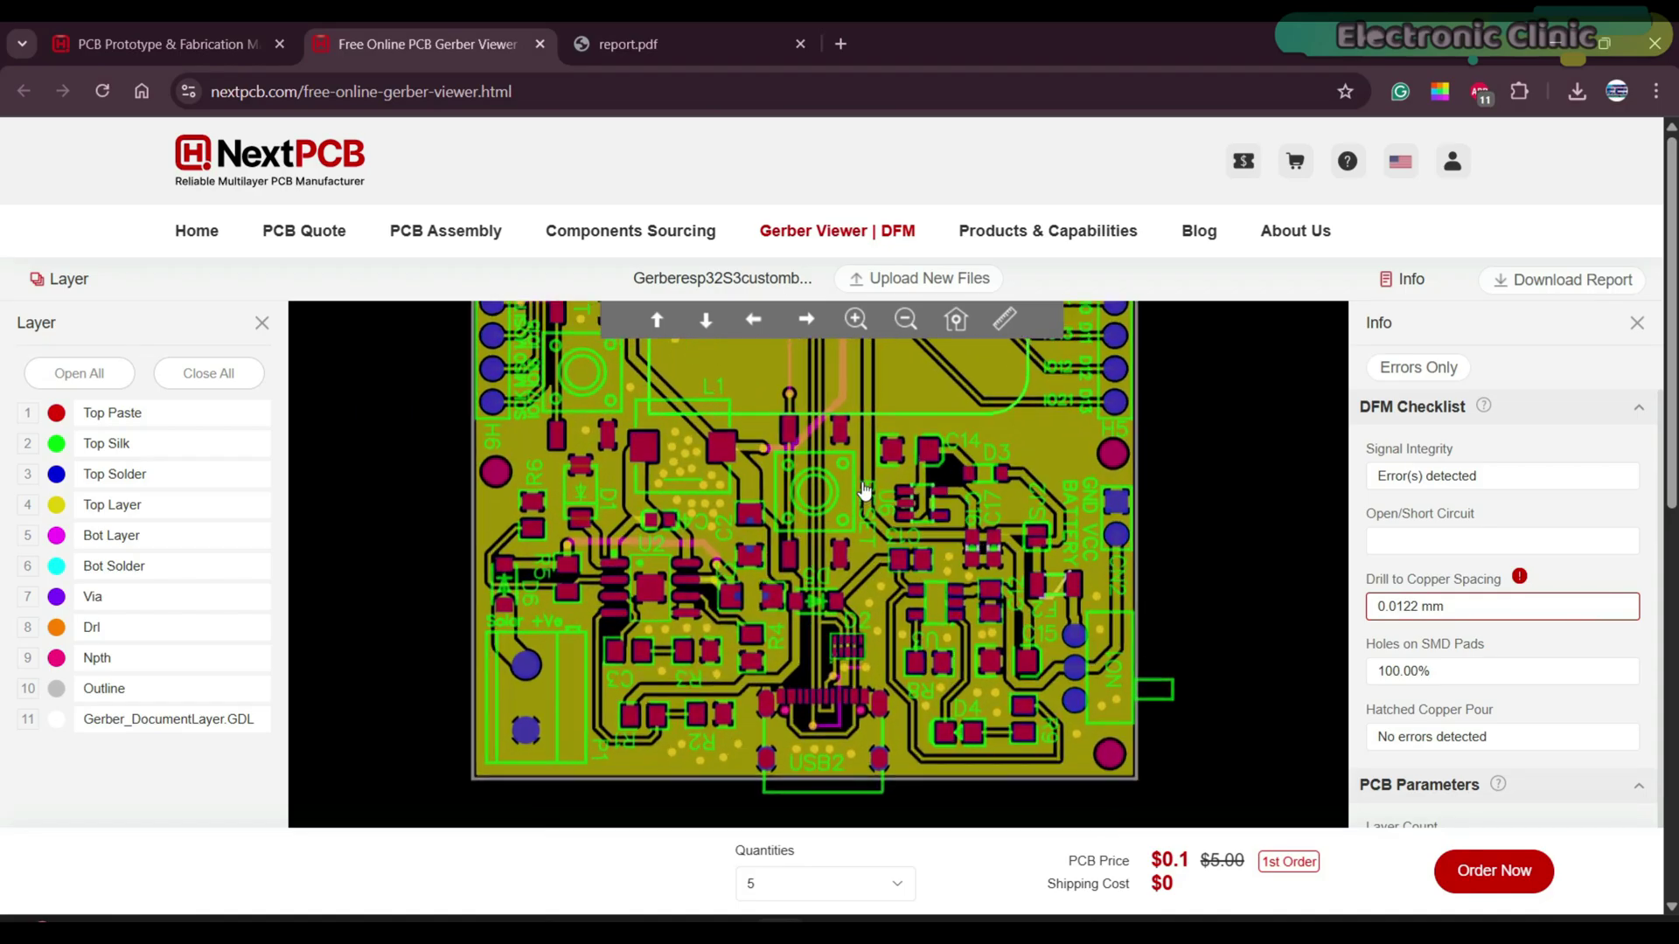
scroll(859, 486, up, 1)
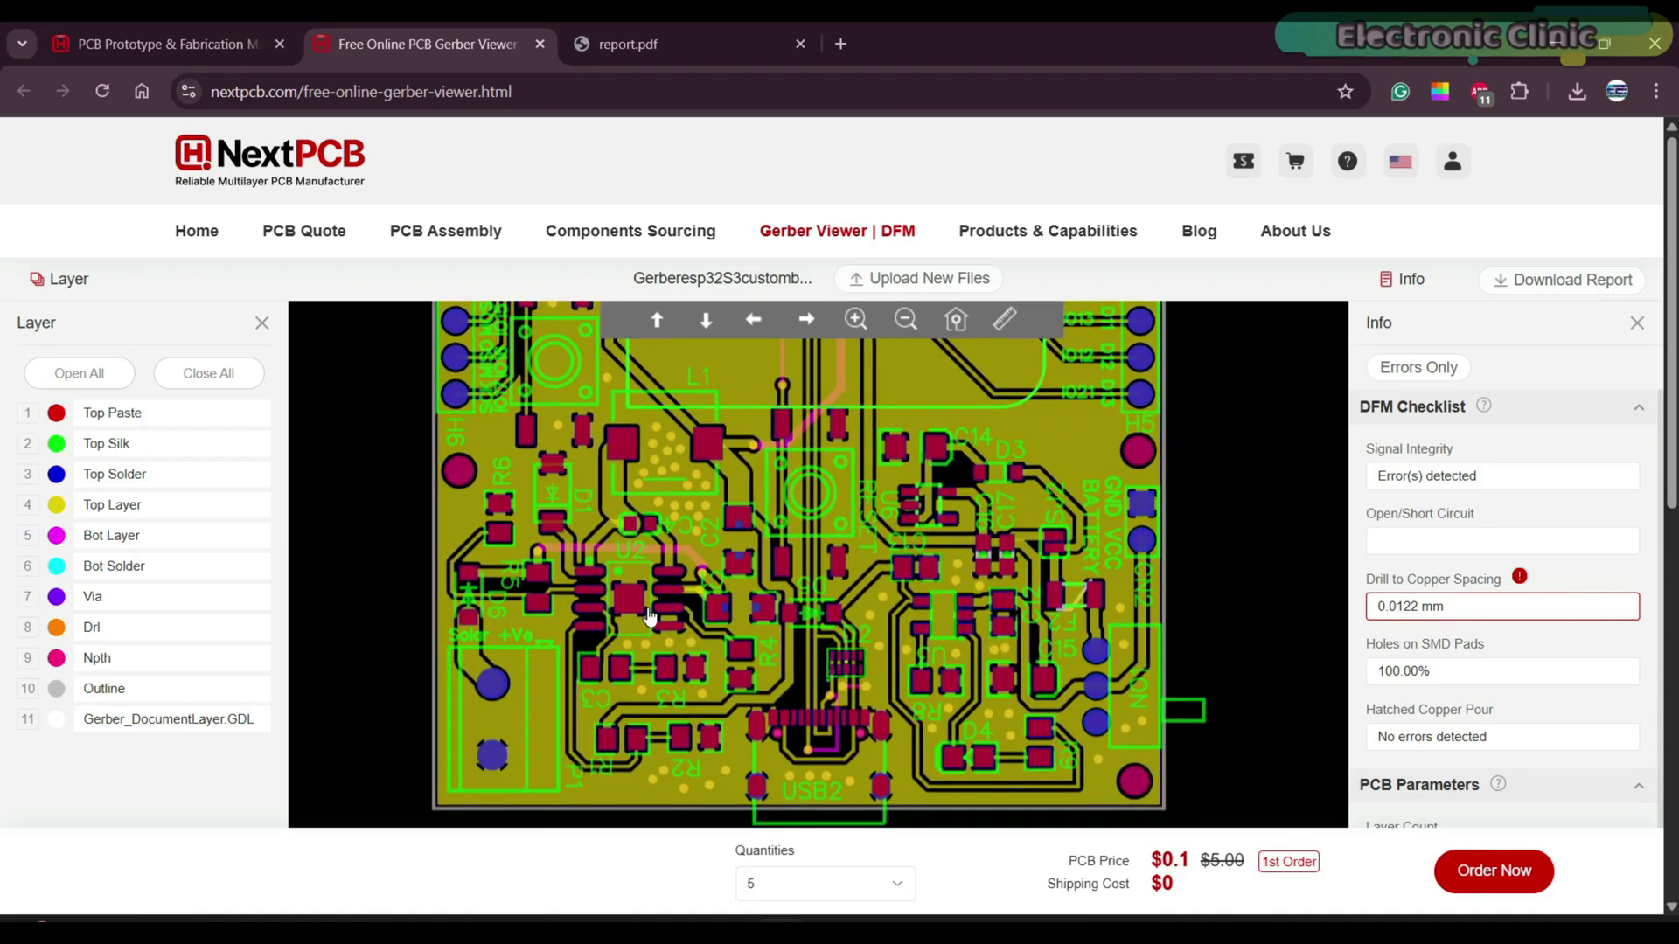
scroll(648, 616, down, 1)
scroll(648, 618, down, 1)
scroll(649, 616, down, 1)
scroll(643, 524, down, 1)
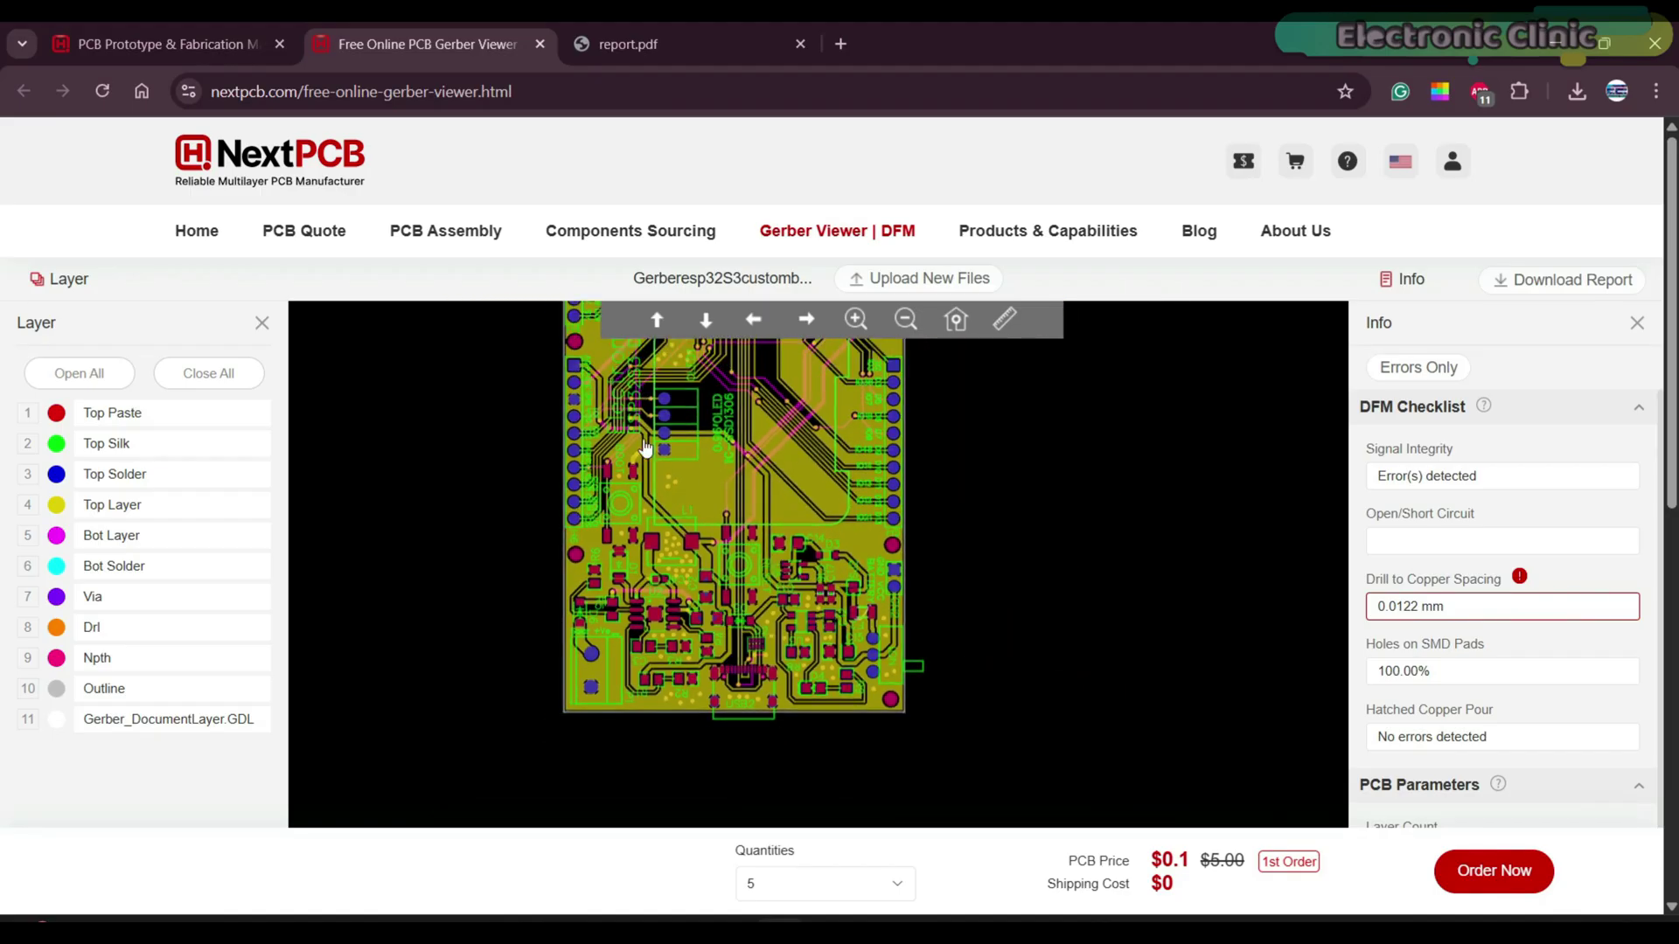
scroll(639, 446, up, 1)
scroll(640, 444, up, 1)
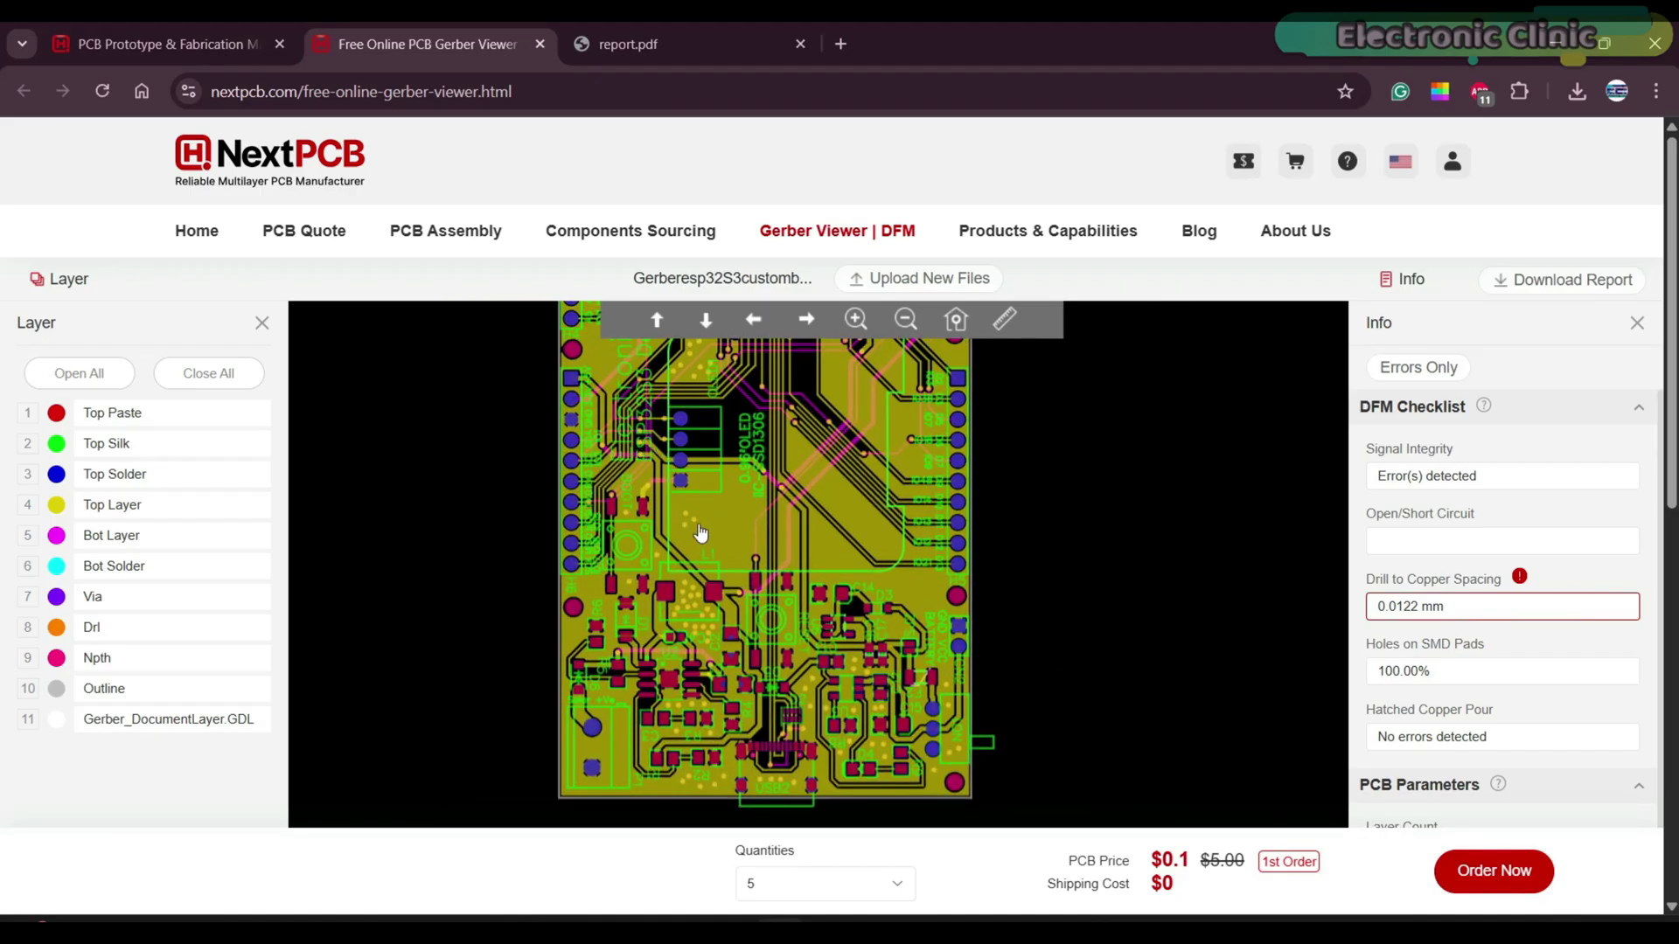
scroll(855, 544, down, 1)
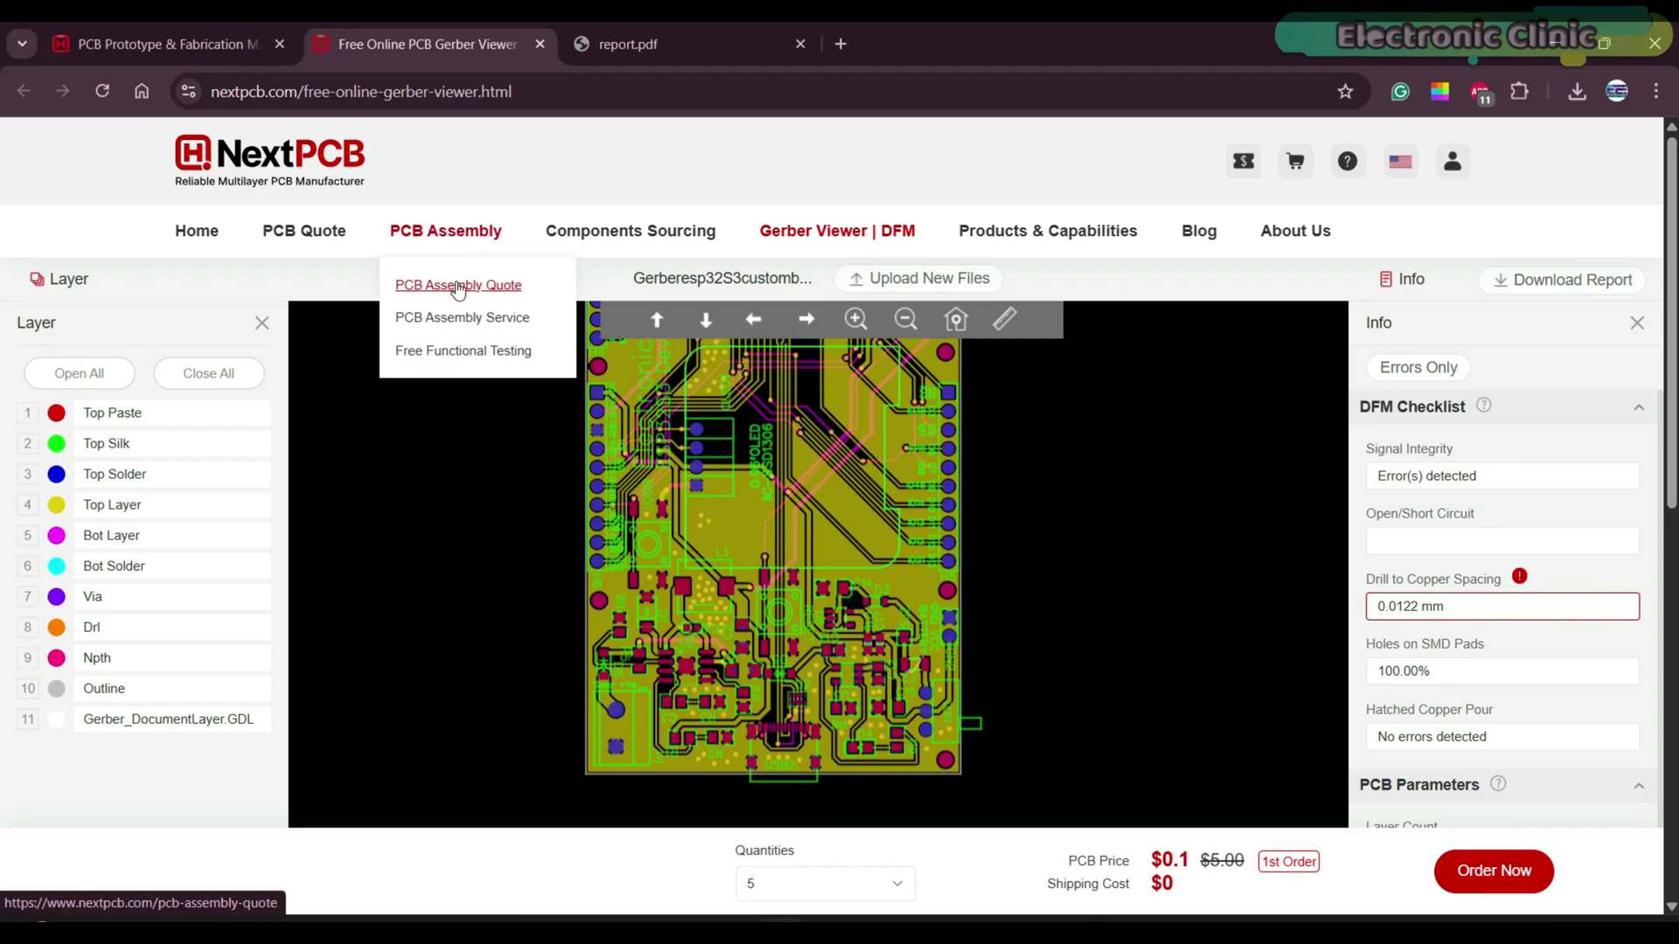
Upload the Gerber zip to a PCB assembly quote with blue solder mask, then continue
click(412, 285)
drag(328, 256, 633, 530)
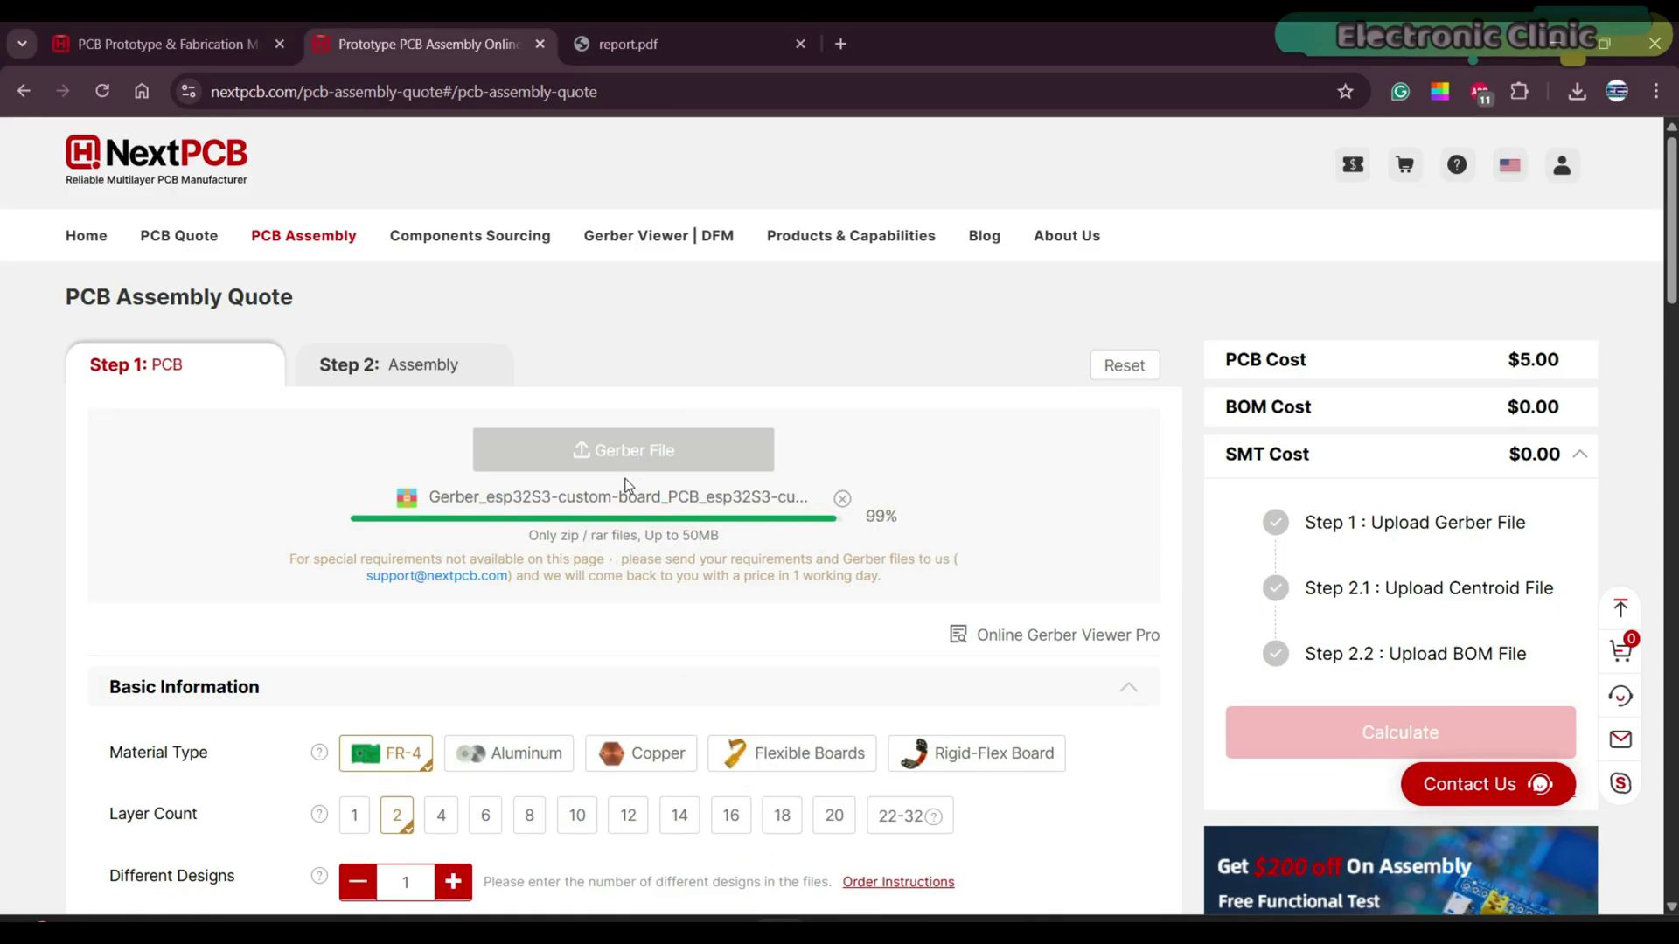
scroll(496, 581, down, 3)
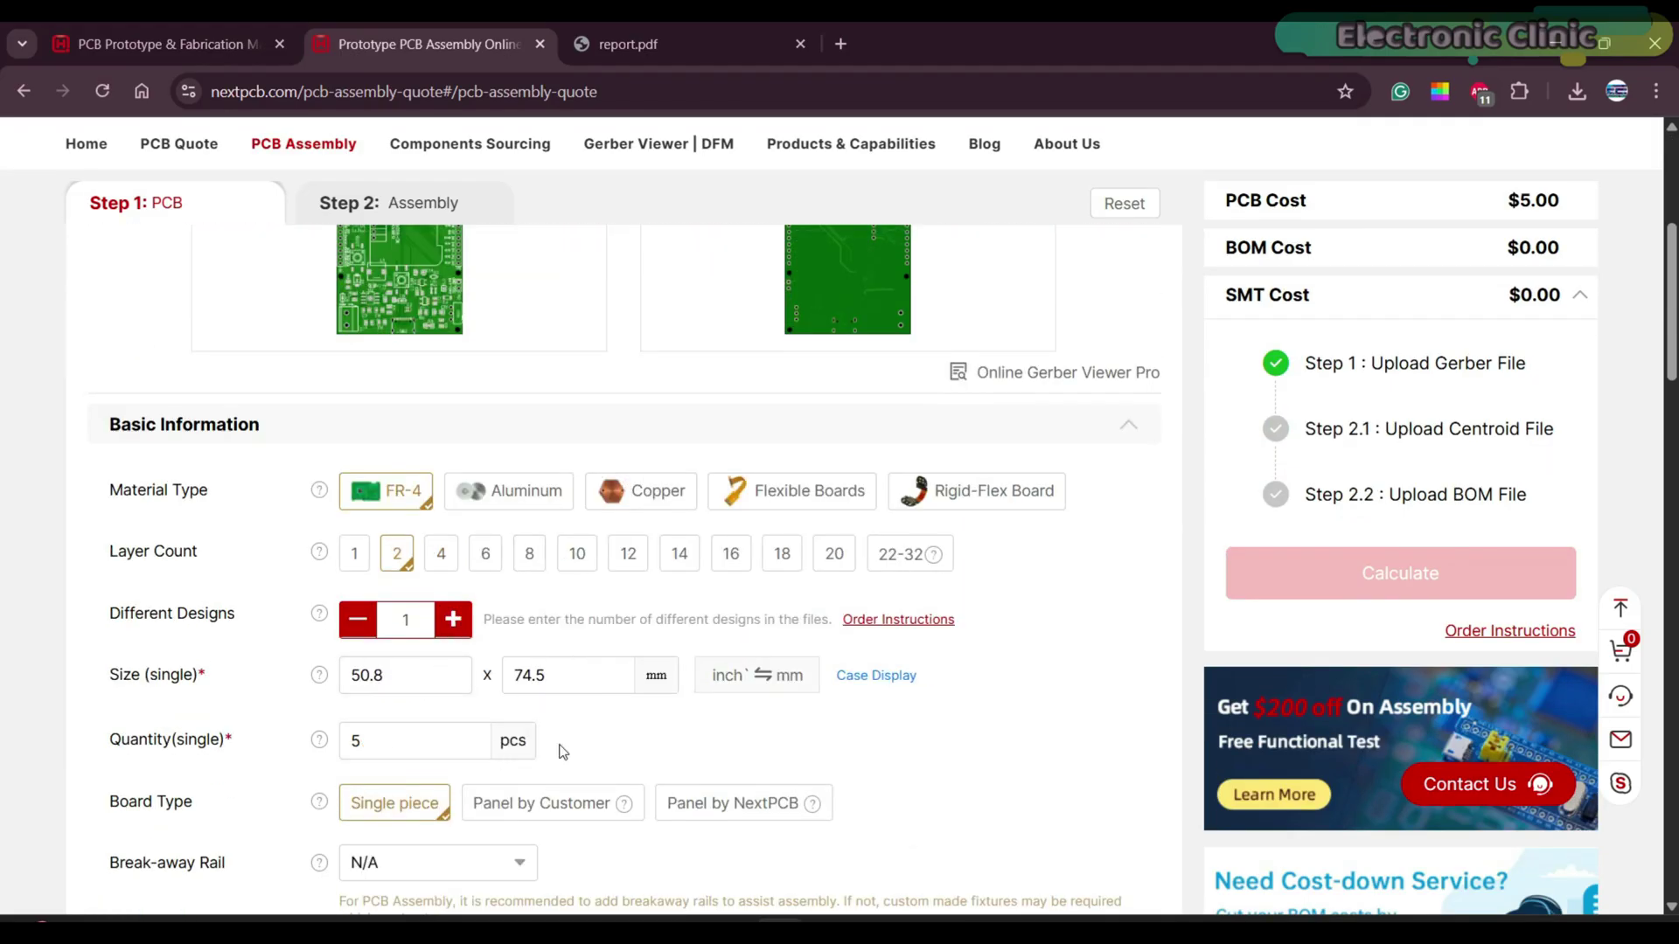
scroll(559, 751, down, 3)
scroll(559, 751, down, 3)
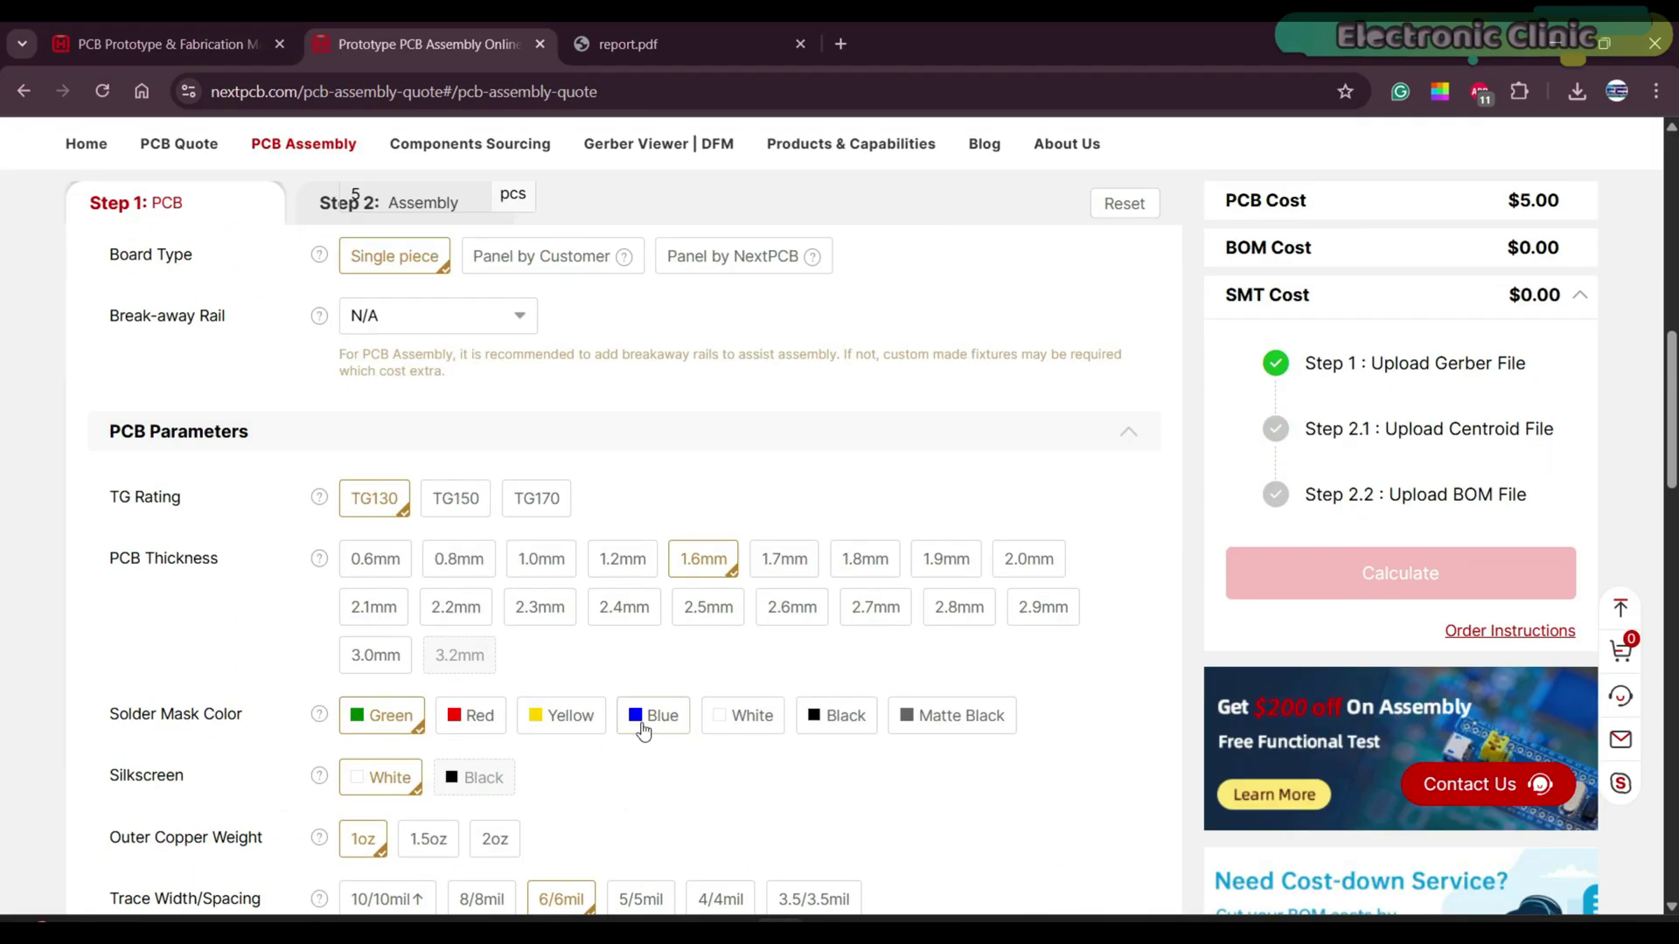
click(653, 724)
scroll(654, 724, down, 1)
scroll(654, 725, down, 3)
scroll(654, 725, down, 5)
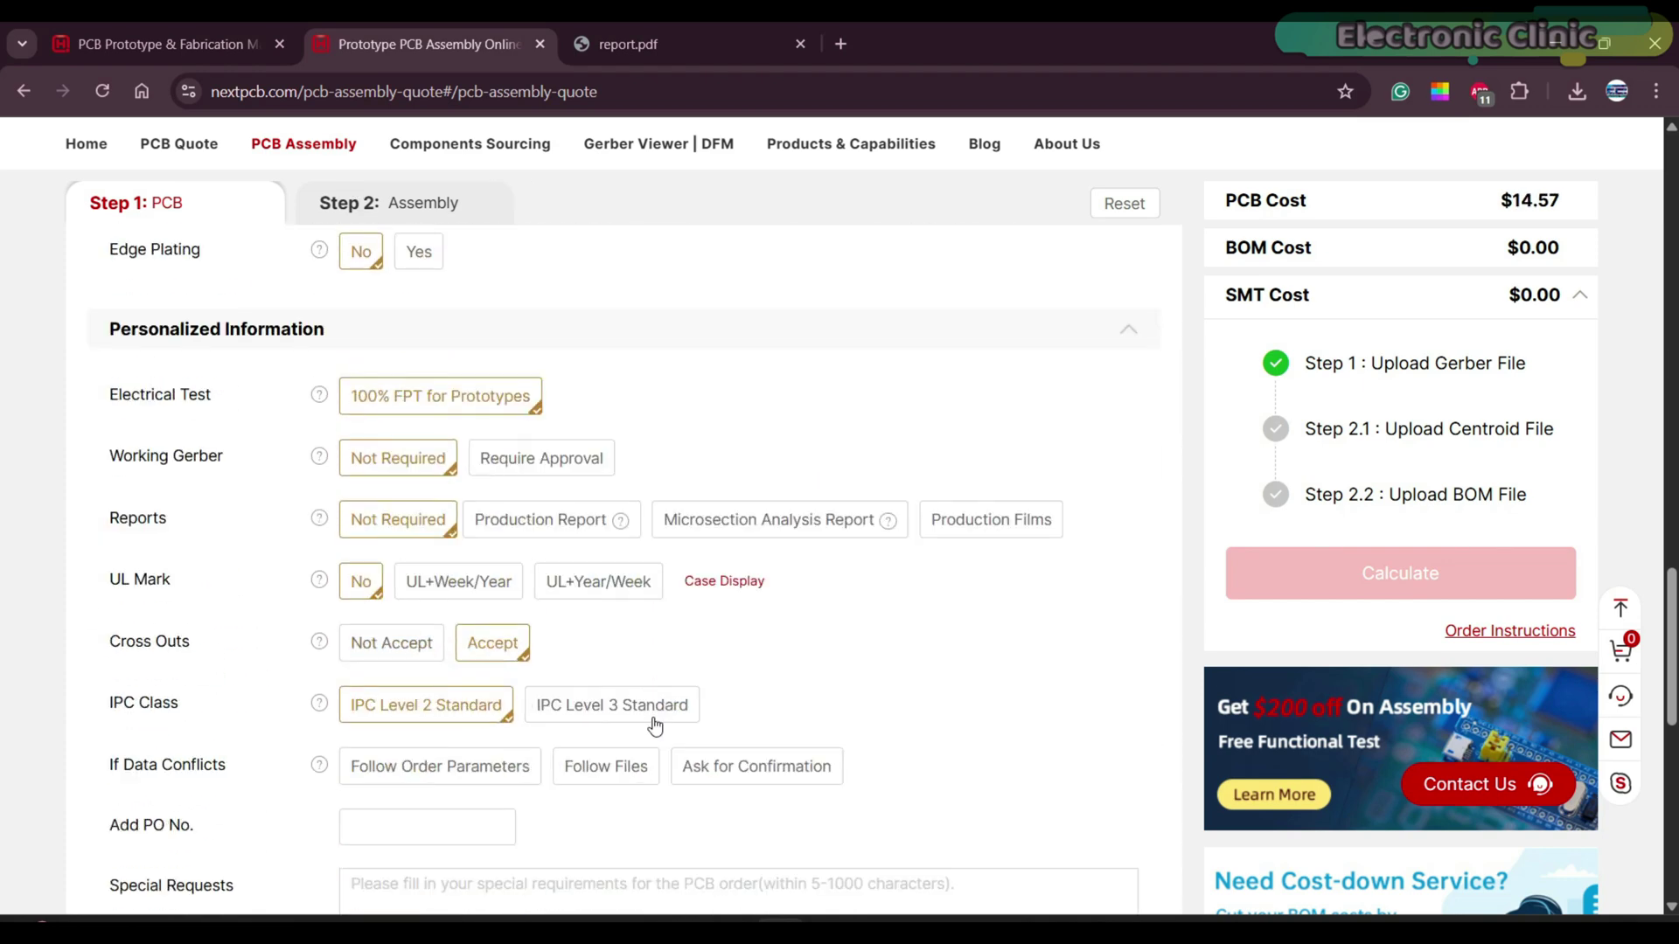
scroll(787, 788, down, 2)
click(1044, 865)
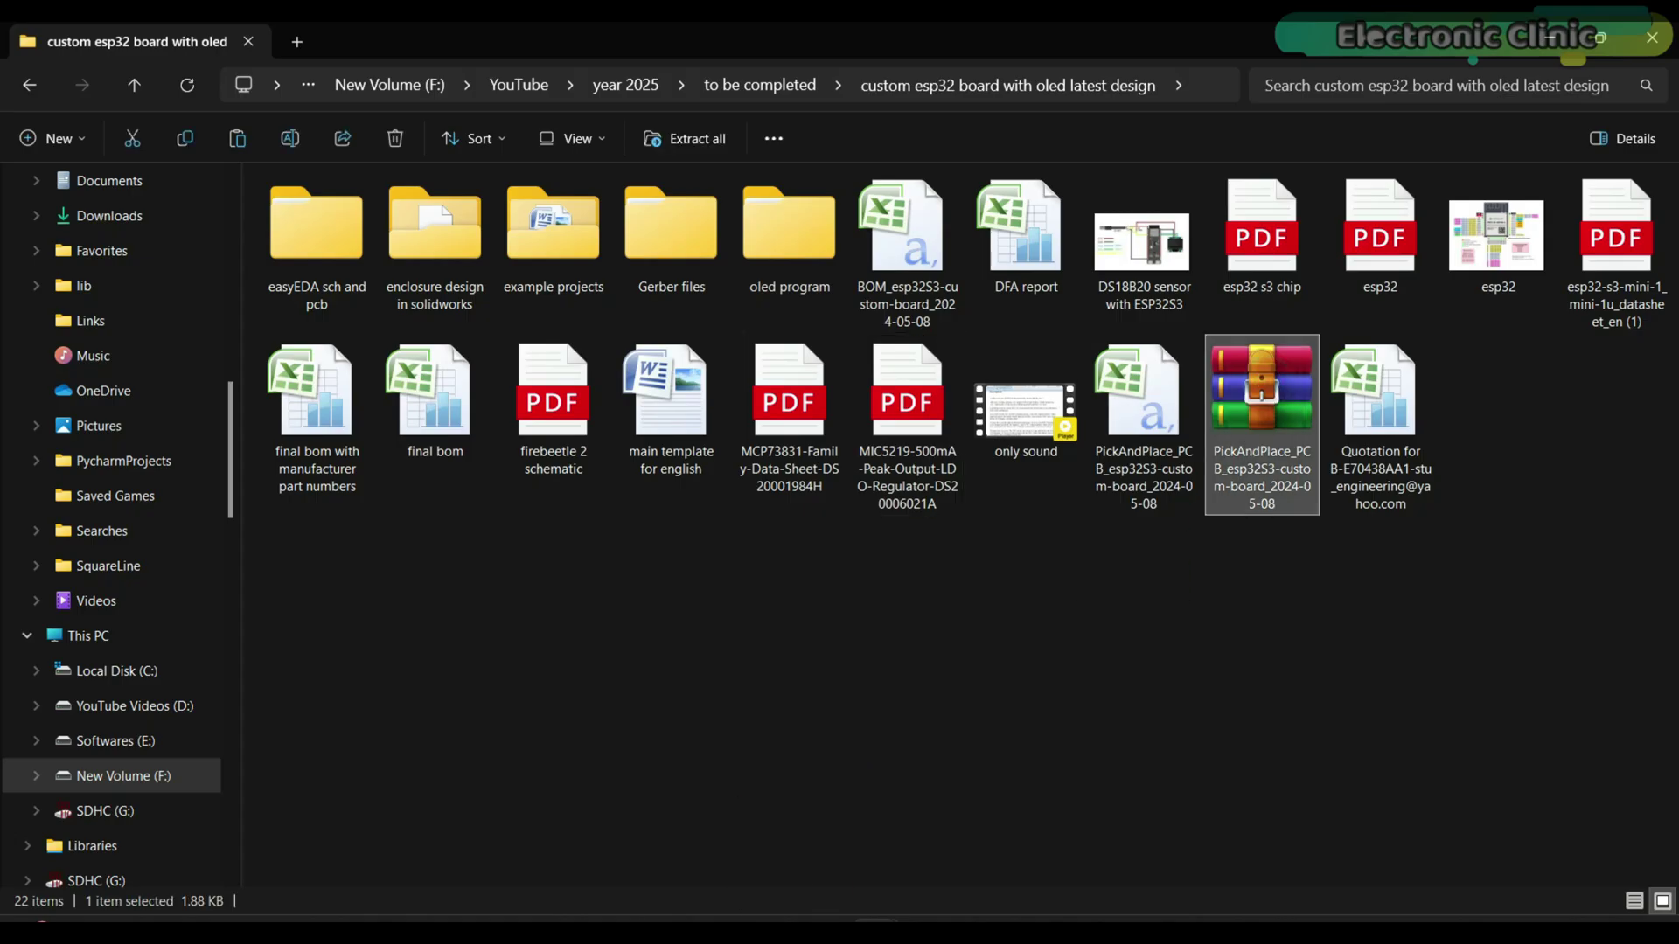
Upload PickAndPlace as centroid data and final bom as BOM; select Excel Note cells to row 29
drag(1260, 394, 675, 486)
mouse_move(437, 390)
mouse_down()
mouse_move(788, 914)
mouse_move(793, 839)
mouse_up()
scroll(866, 709, down, 2)
scroll(866, 708, down, 2)
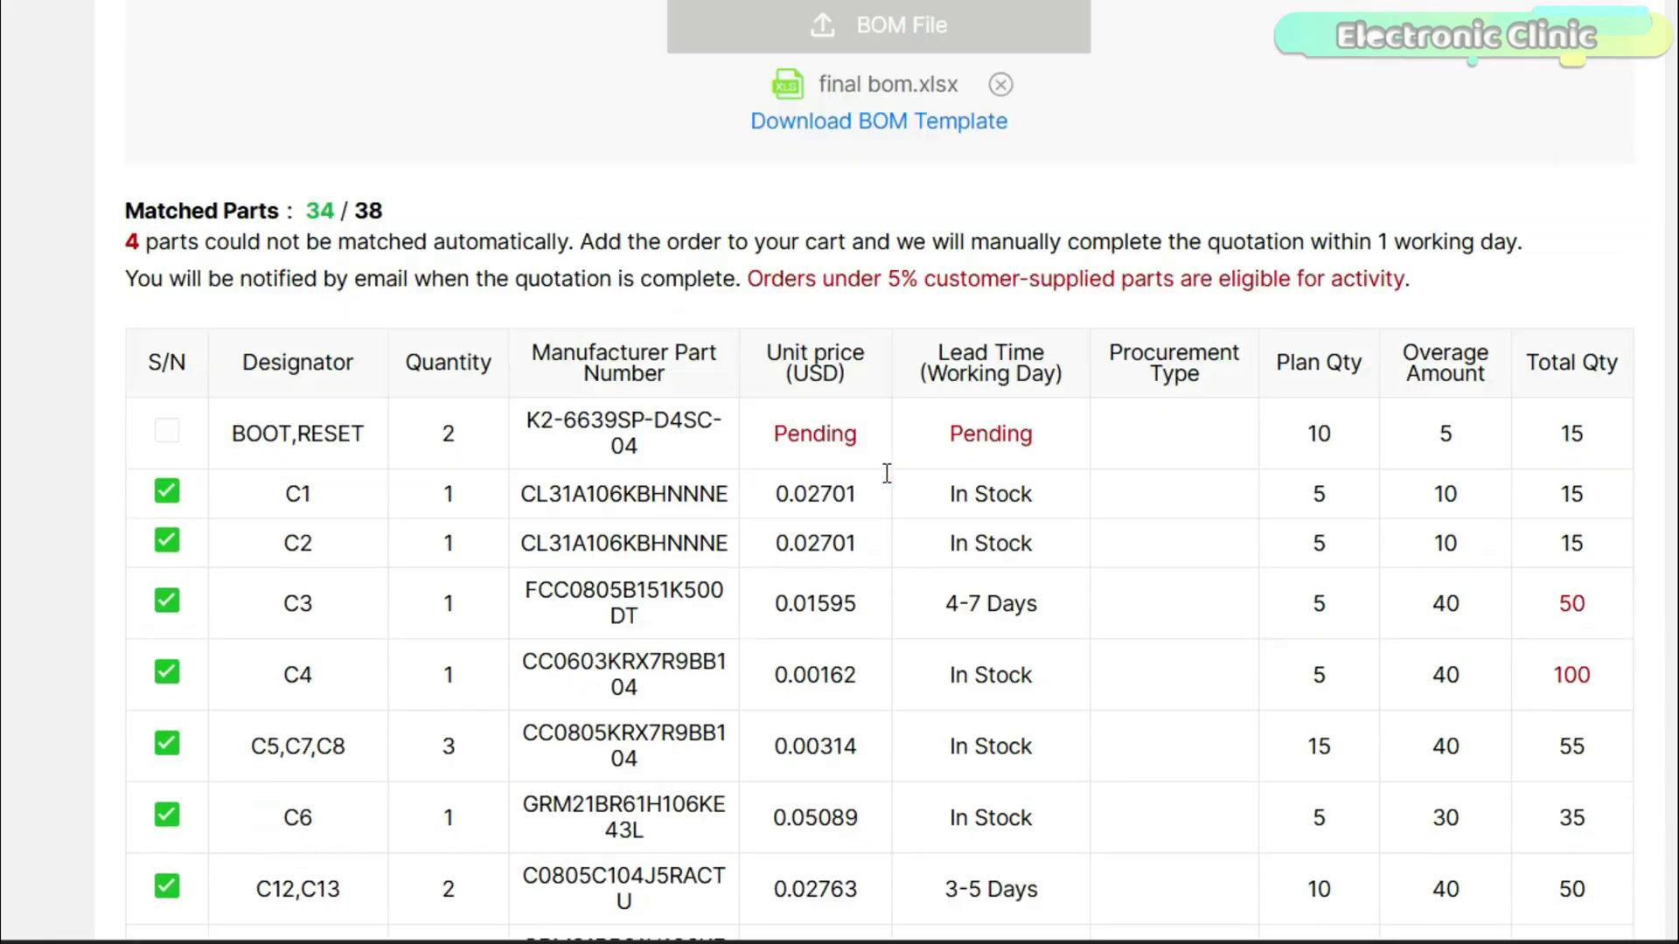
scroll(887, 472, down, 1)
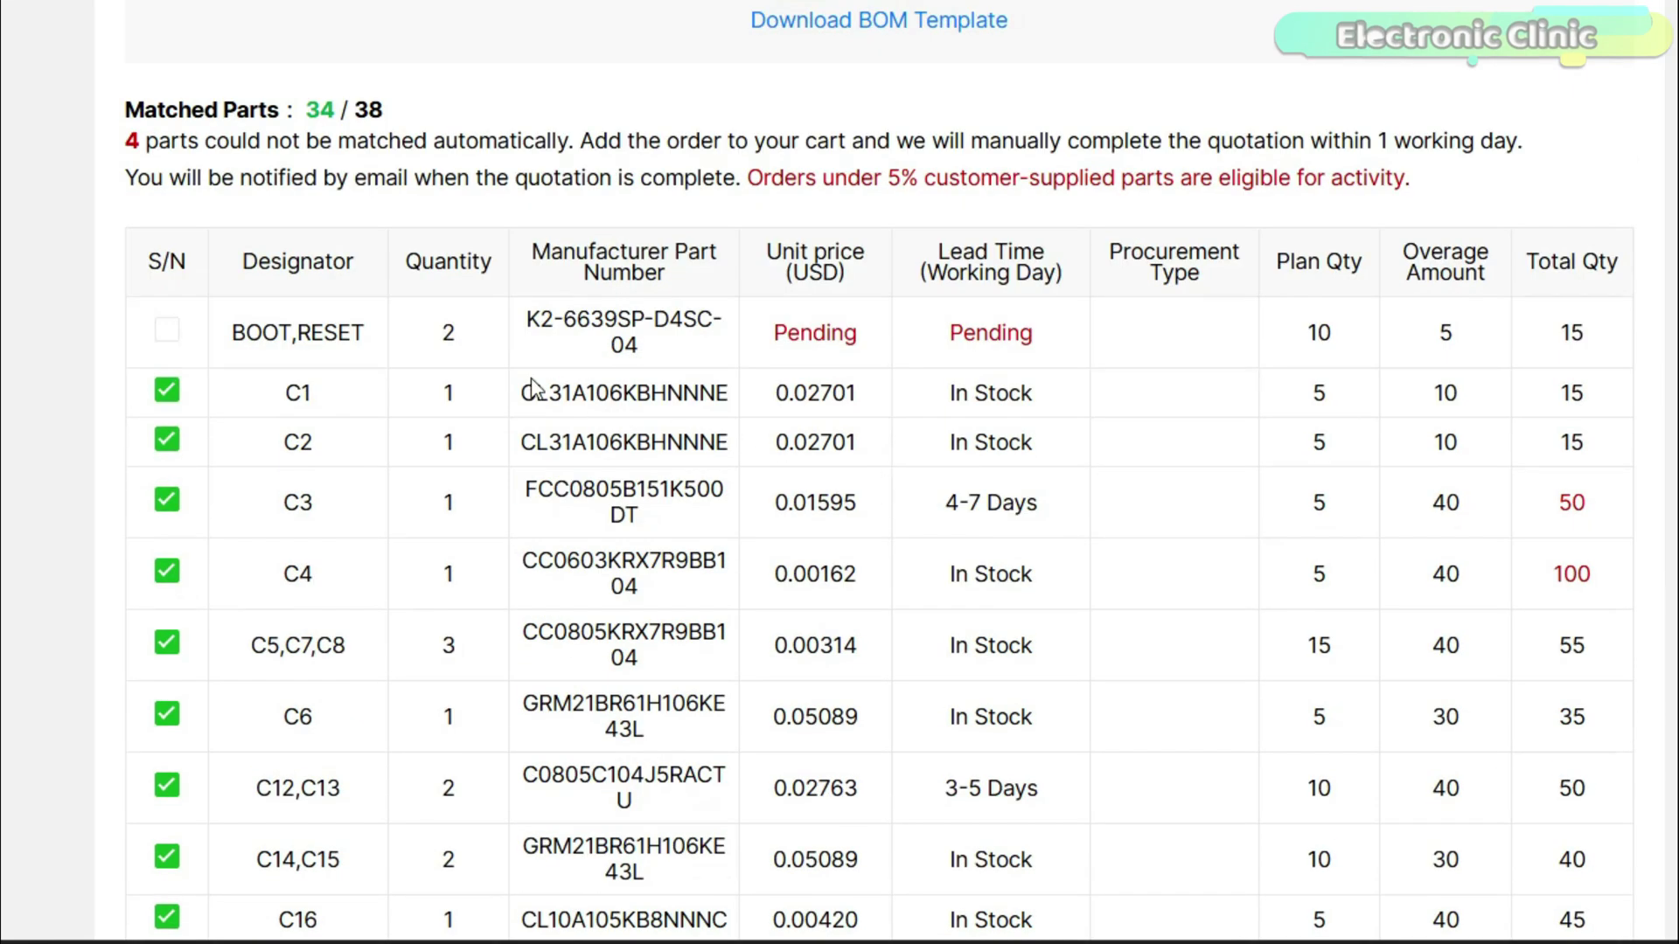
scroll(479, 336, down, 3)
scroll(796, 260, down, 2)
scroll(797, 262, down, 2)
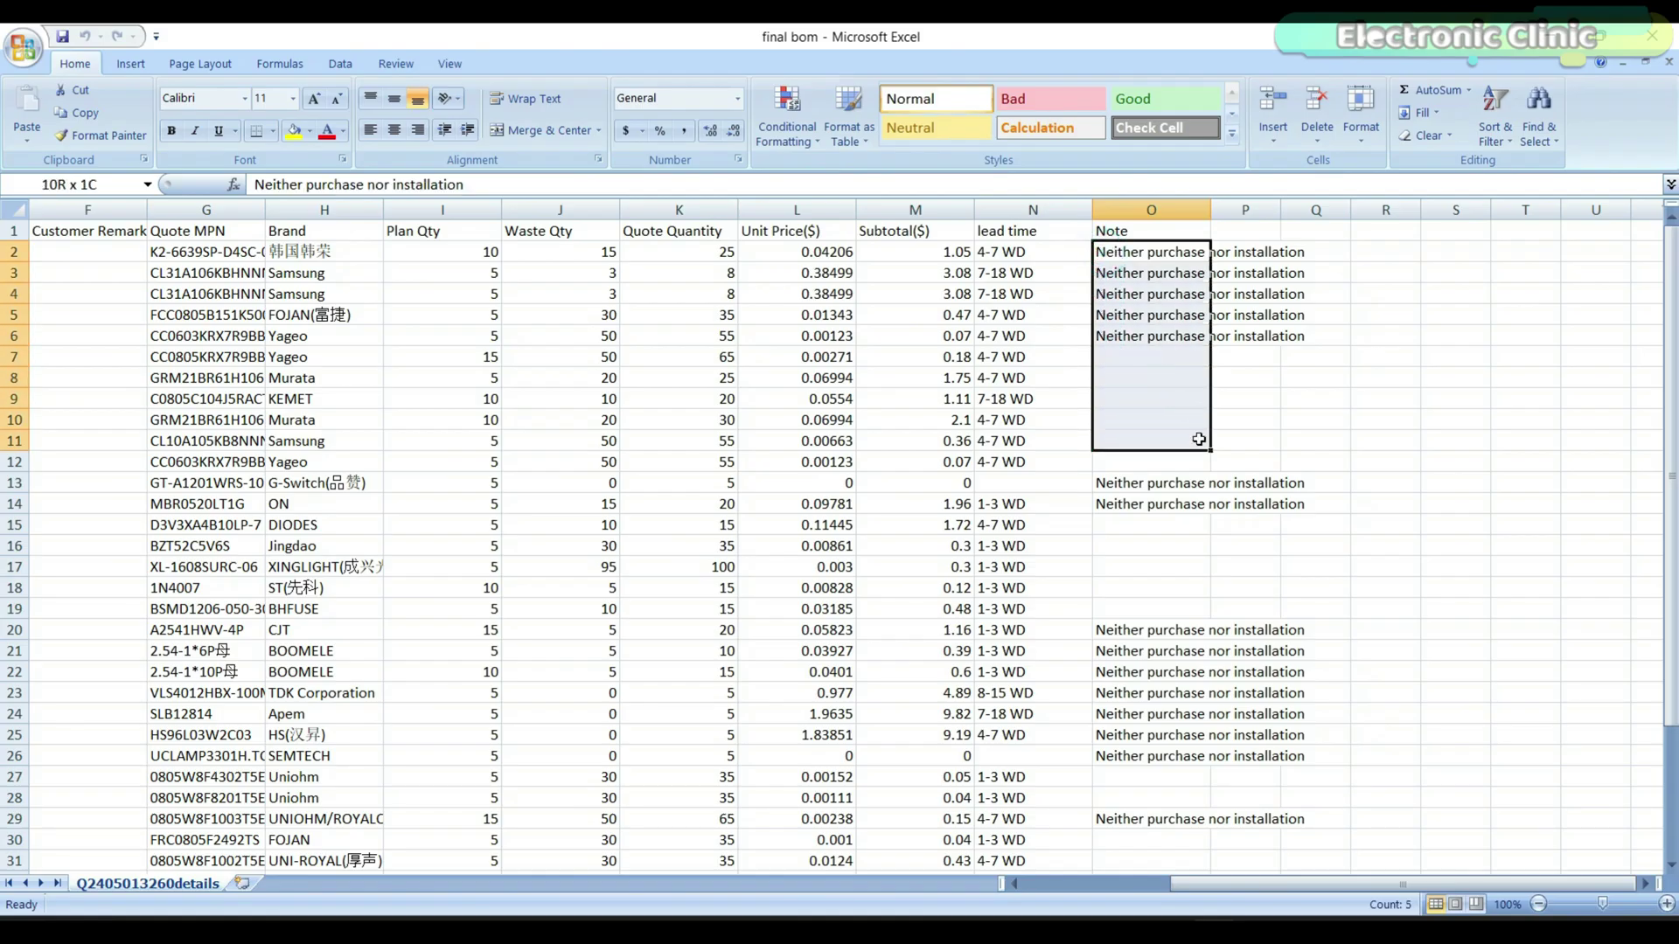
drag(1198, 439, 1296, 510)
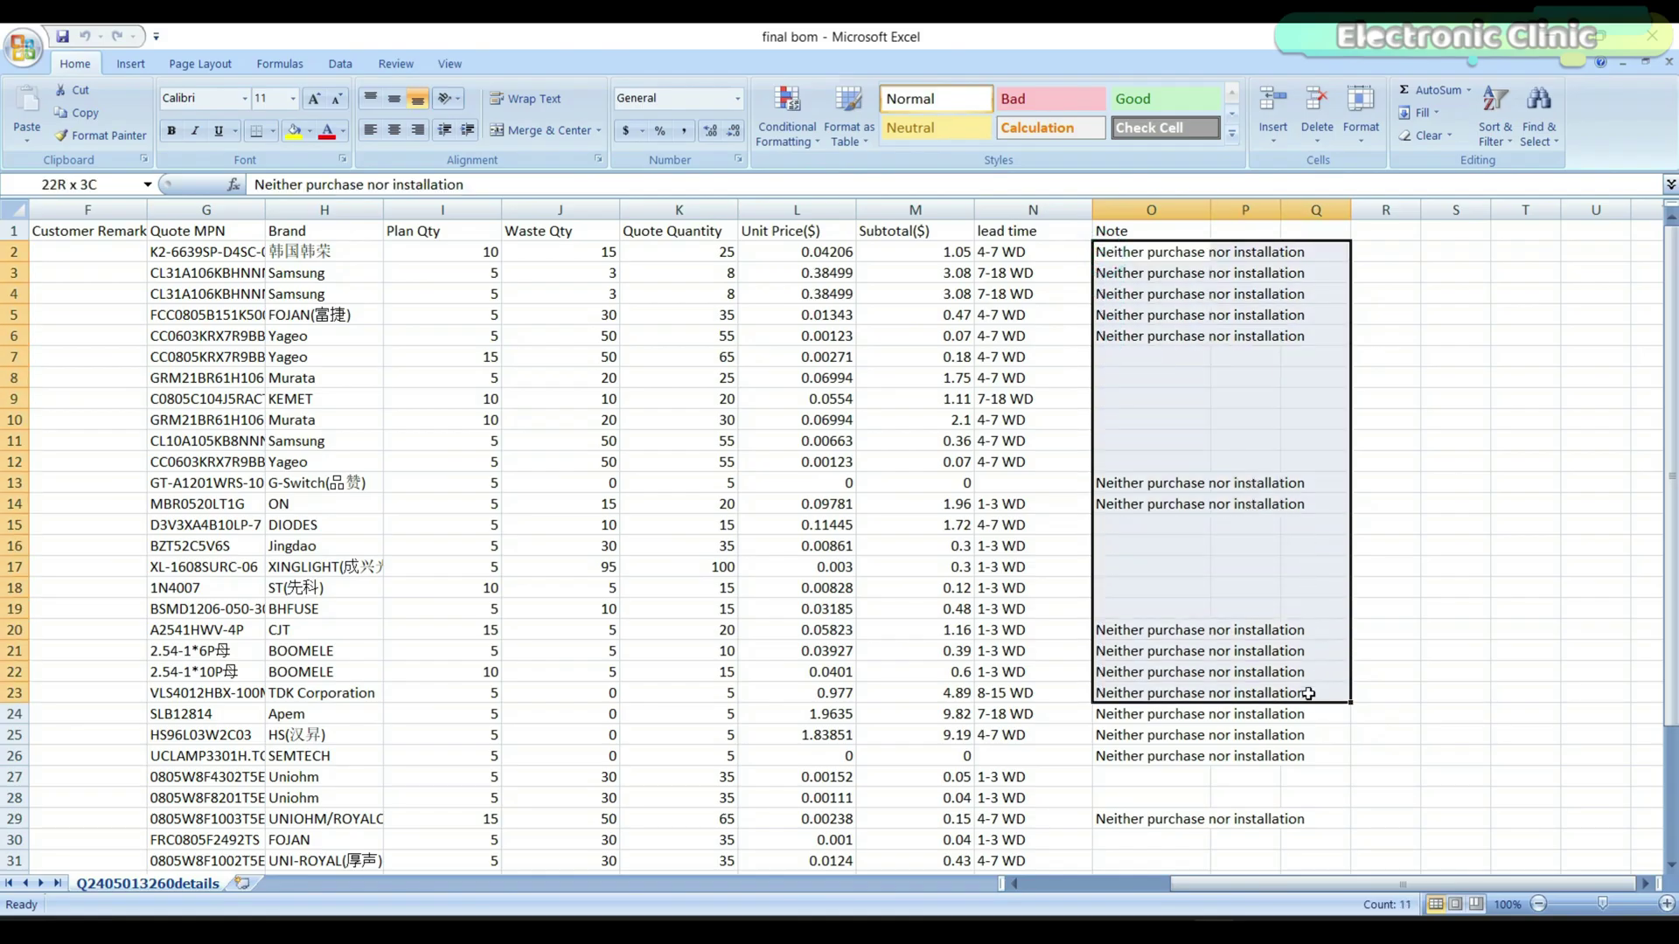
drag(1308, 700, 1305, 823)
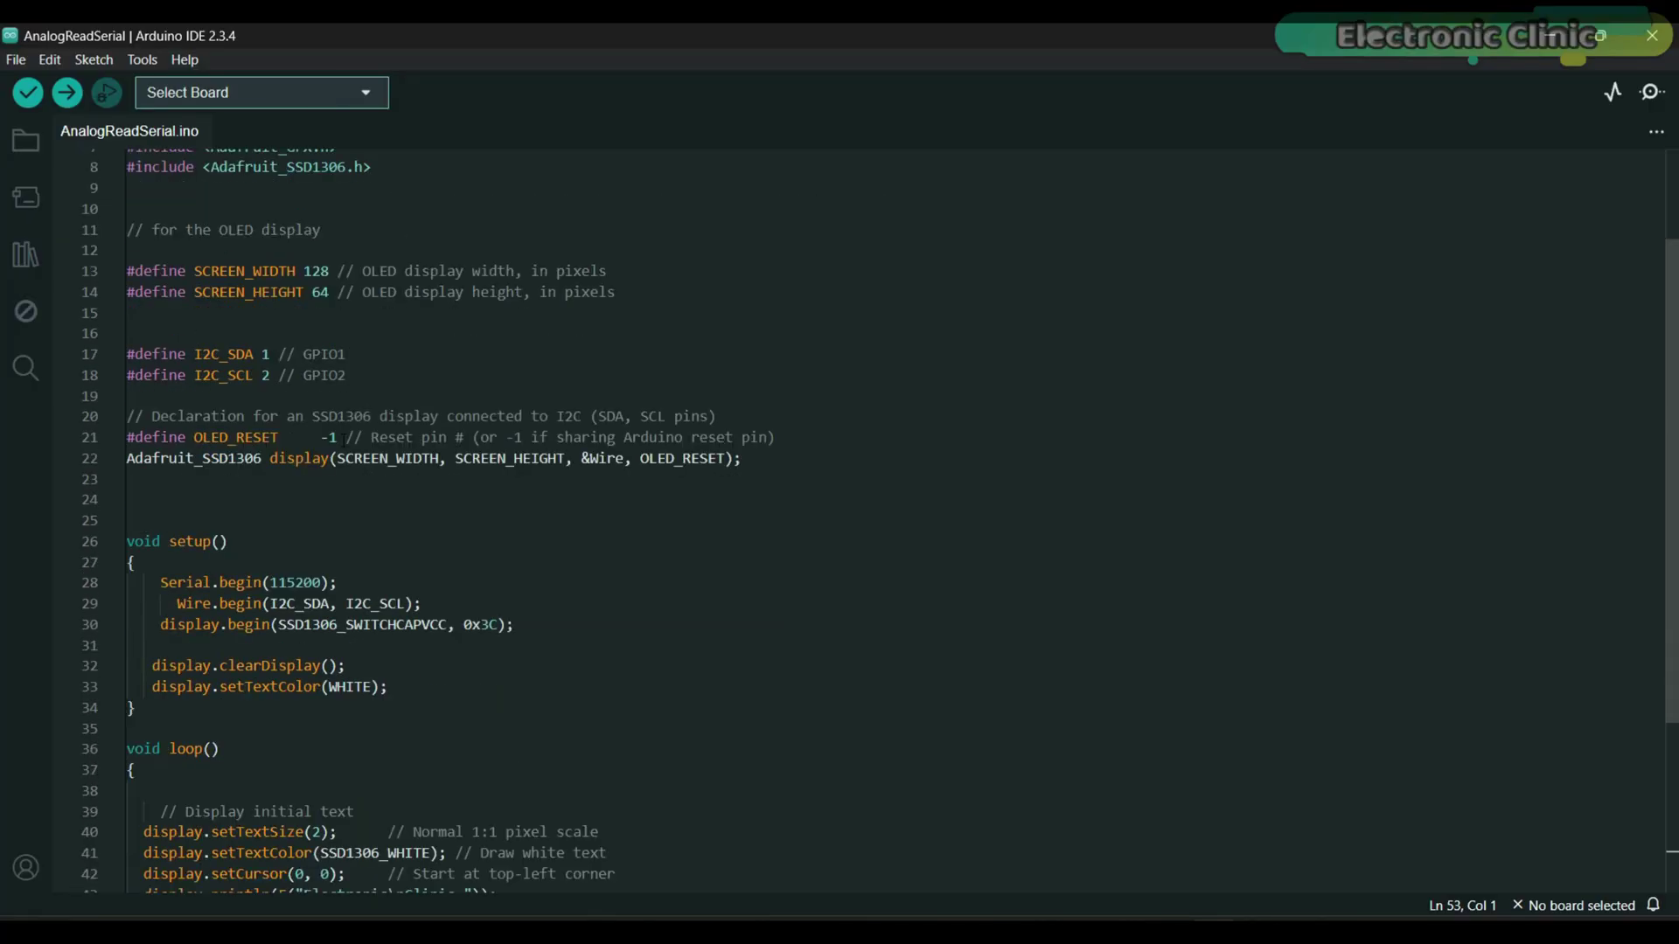
scroll(394, 381, down, 1)
scroll(394, 381, down, 1)
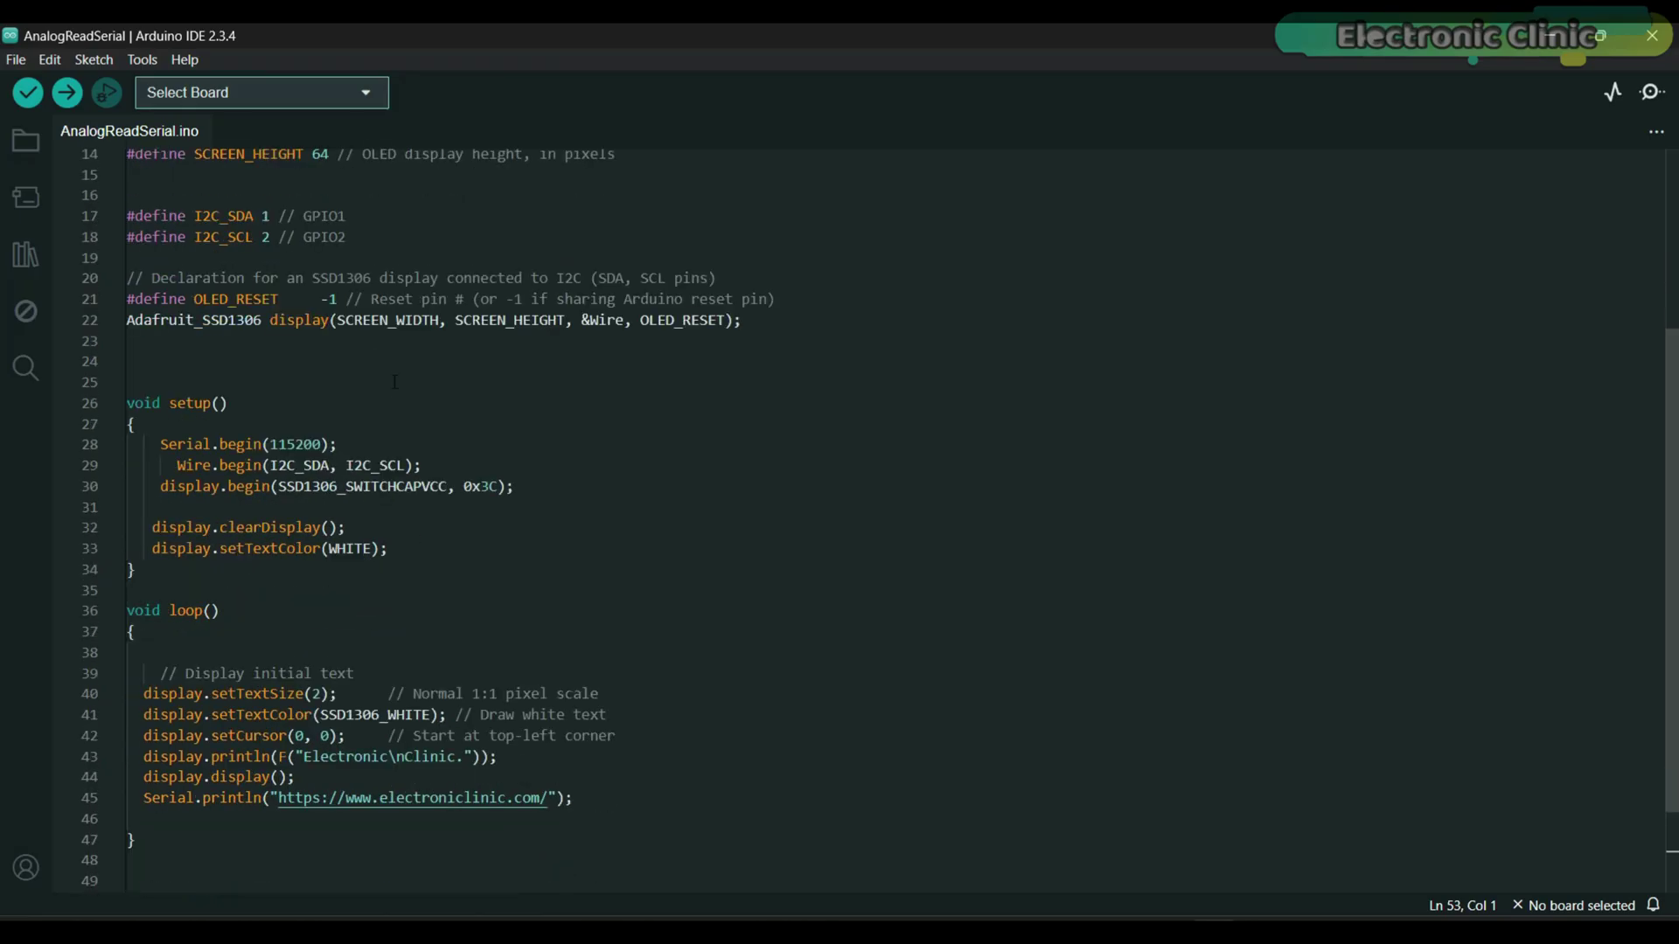
scroll(393, 382, down, 2)
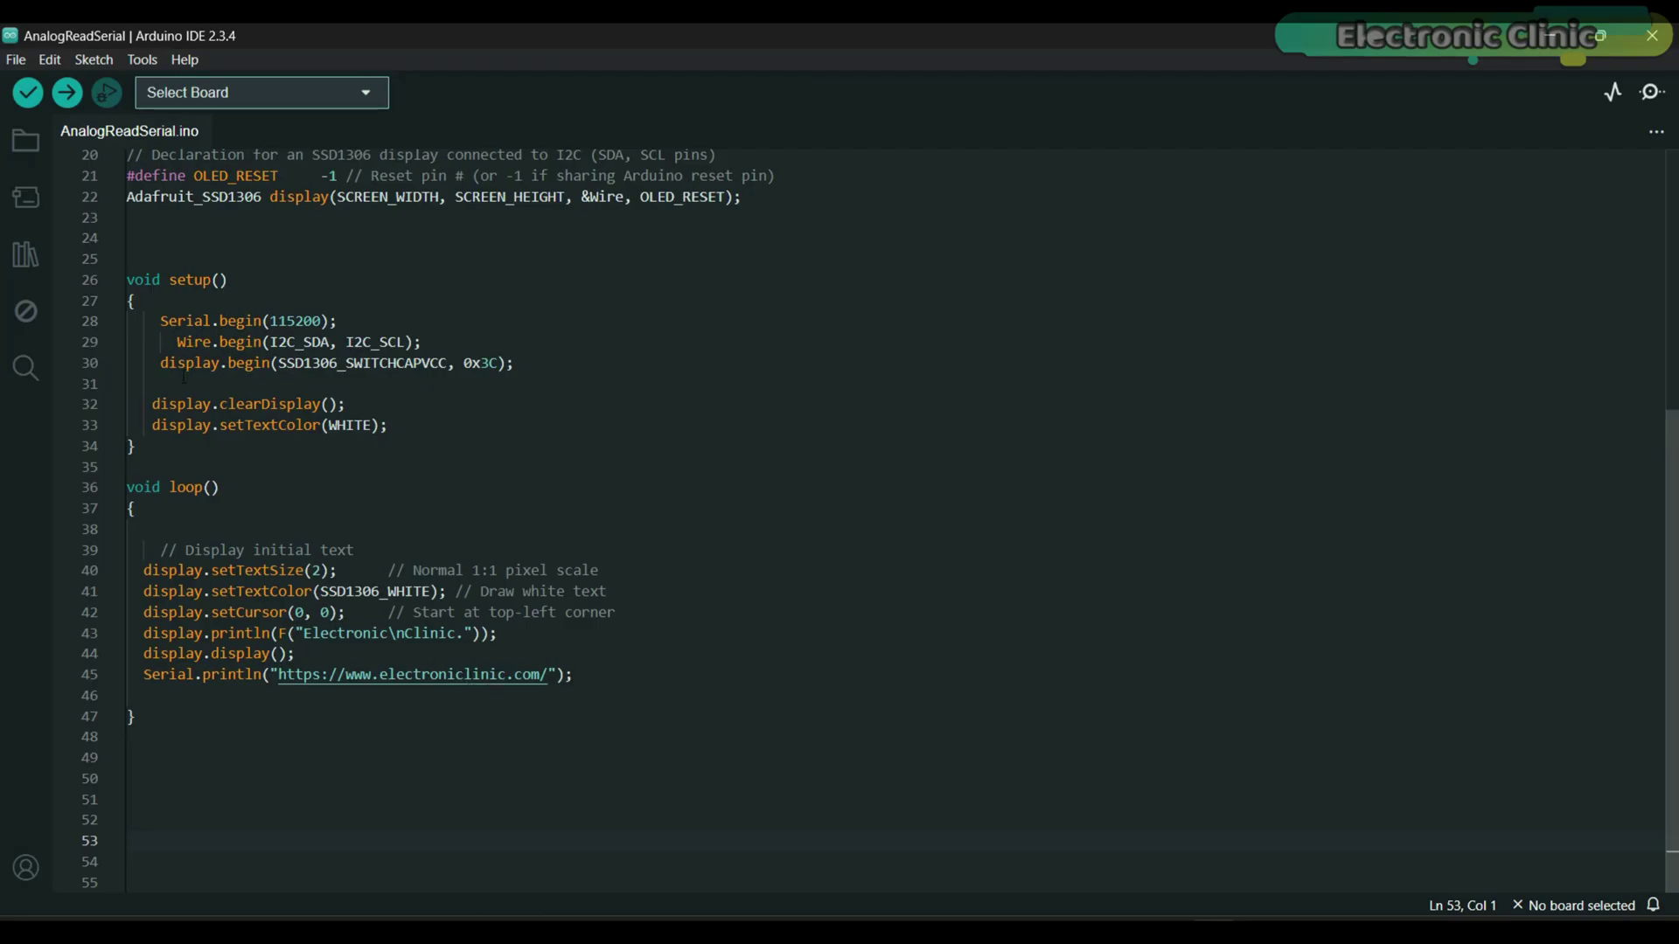
Choose ESP32S3 Dev Module as the board and COM8 (ESP32-S3-Box) as the port
click(149, 63)
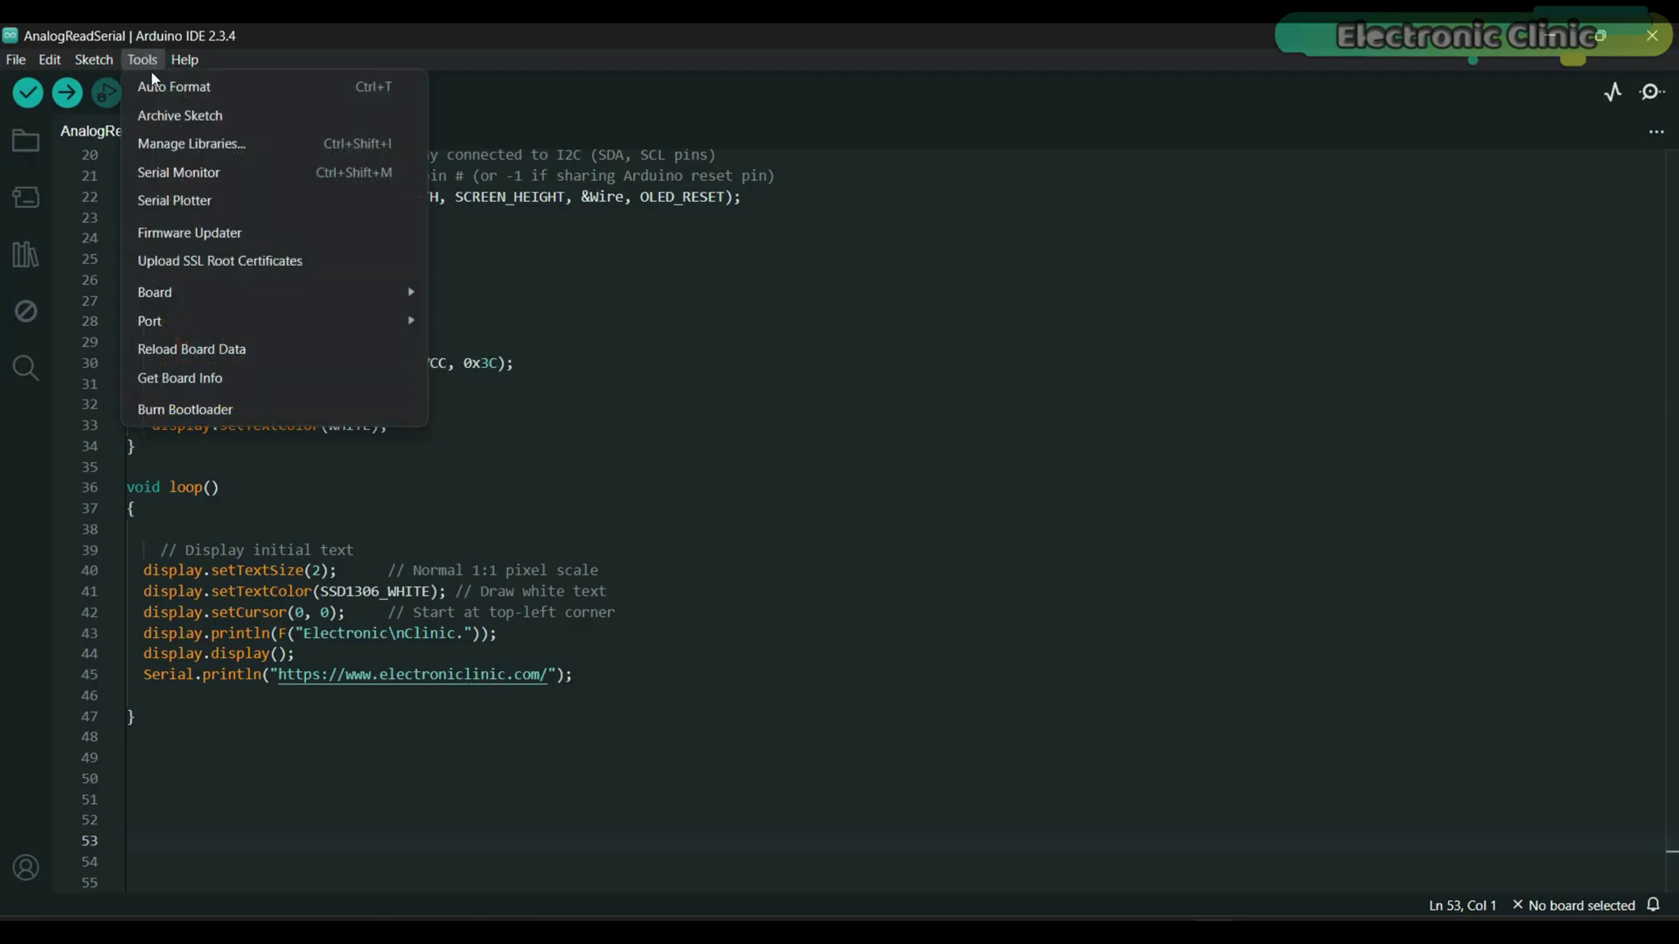
mouse_move(155, 293)
mouse_move(457, 408)
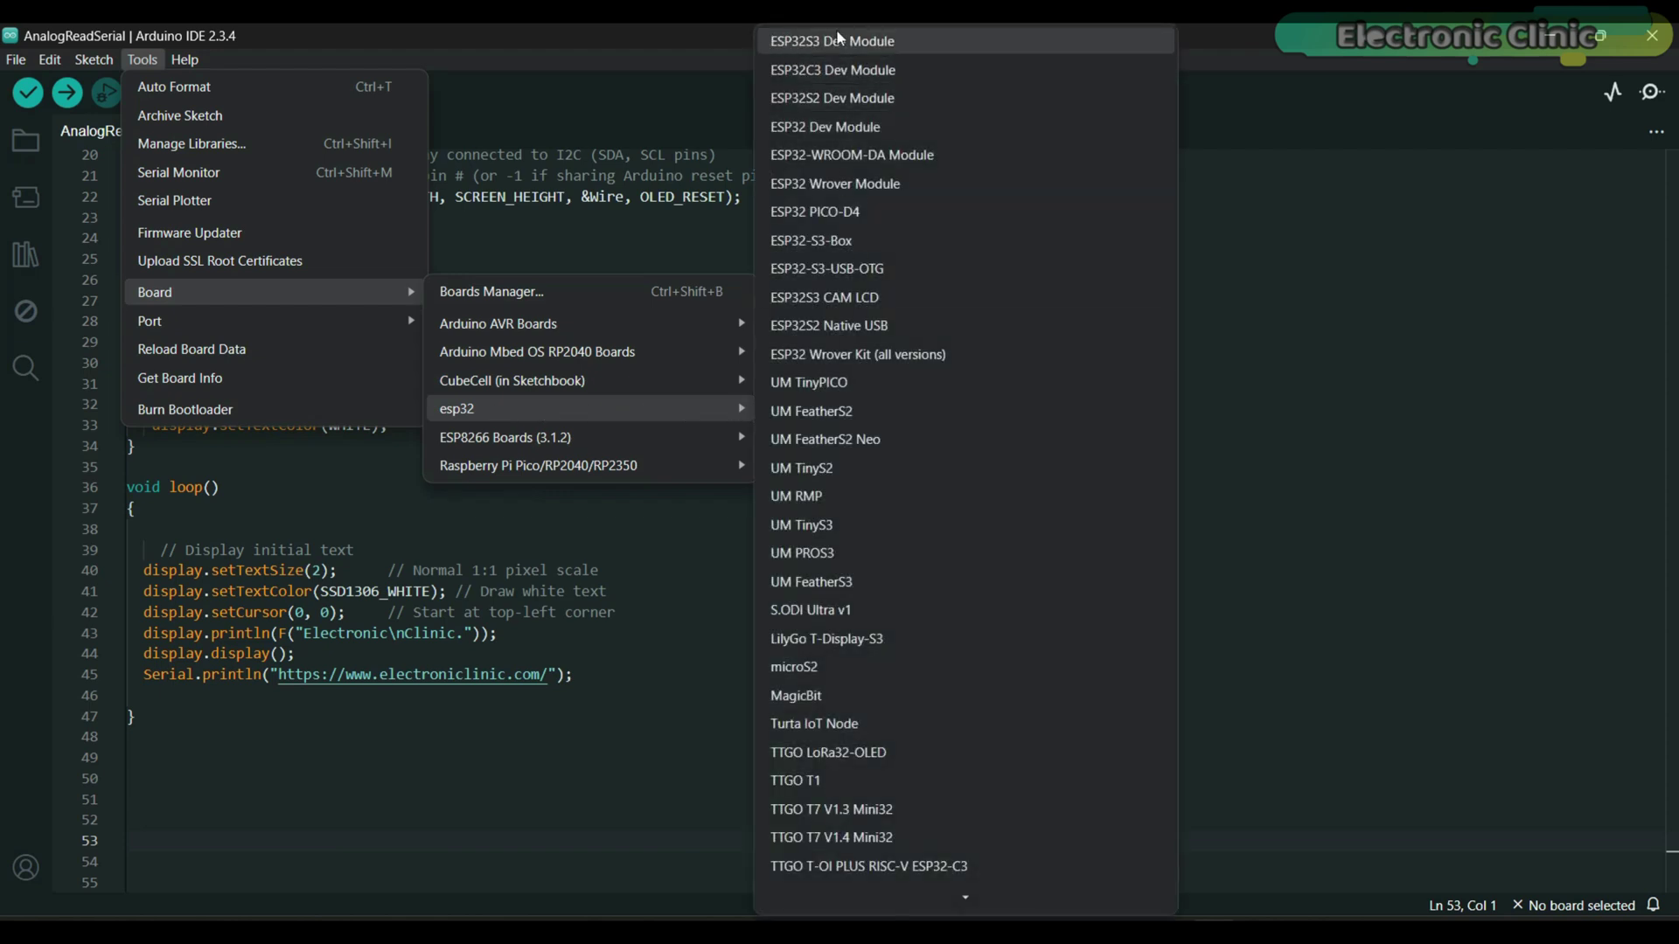
click(836, 43)
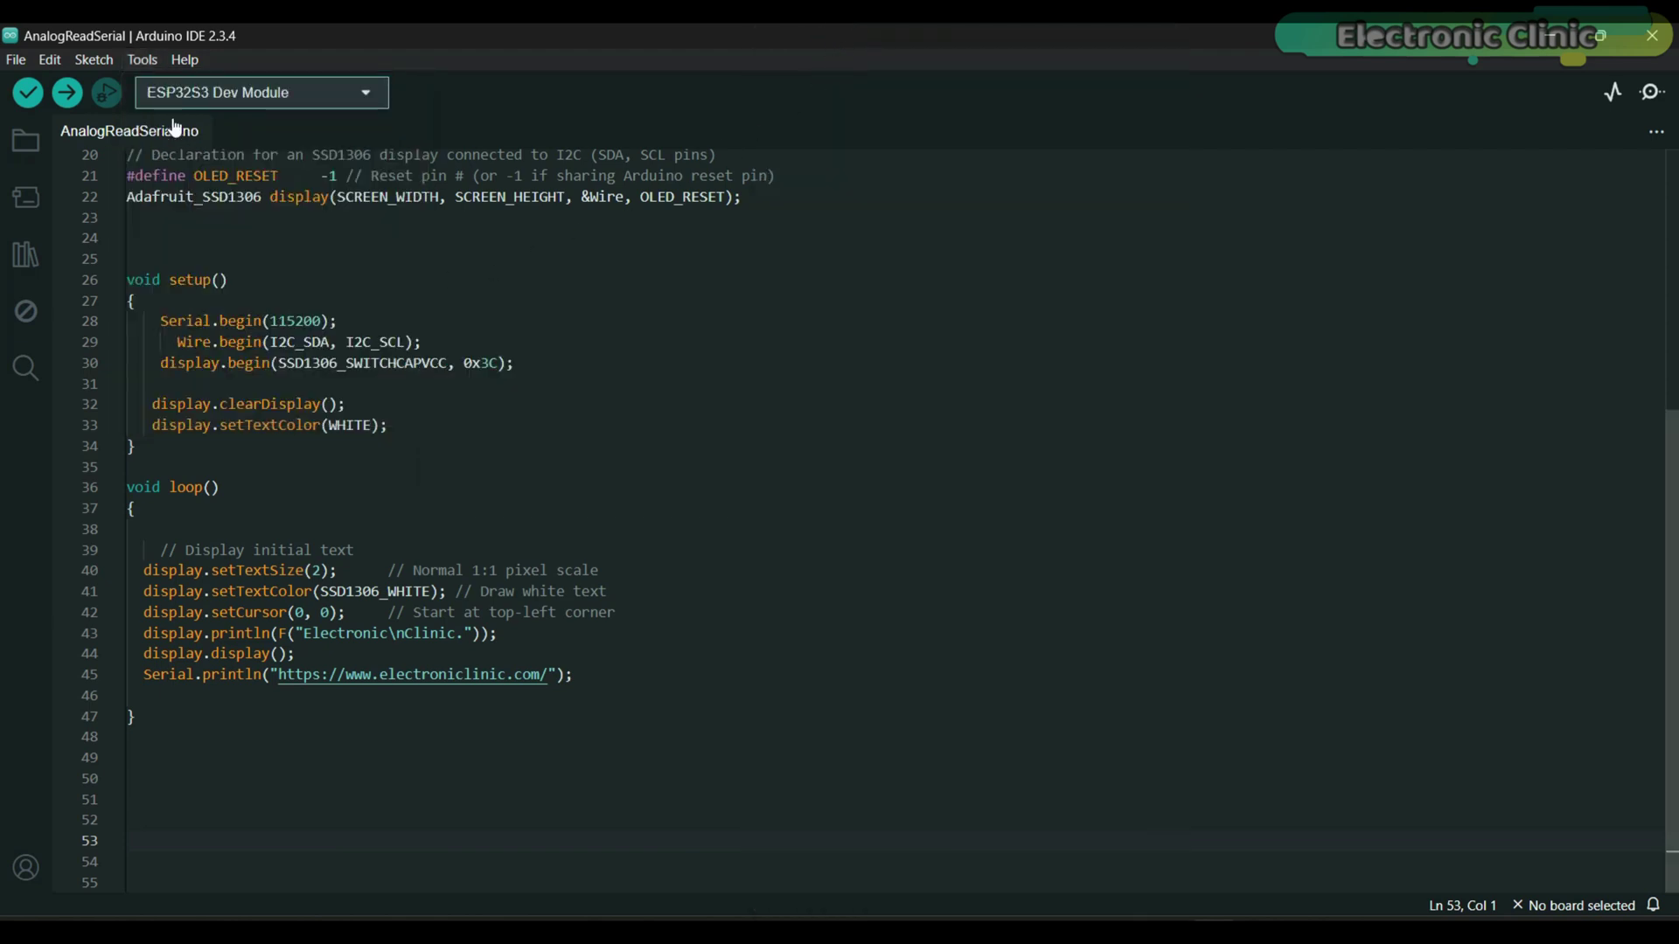
click(145, 59)
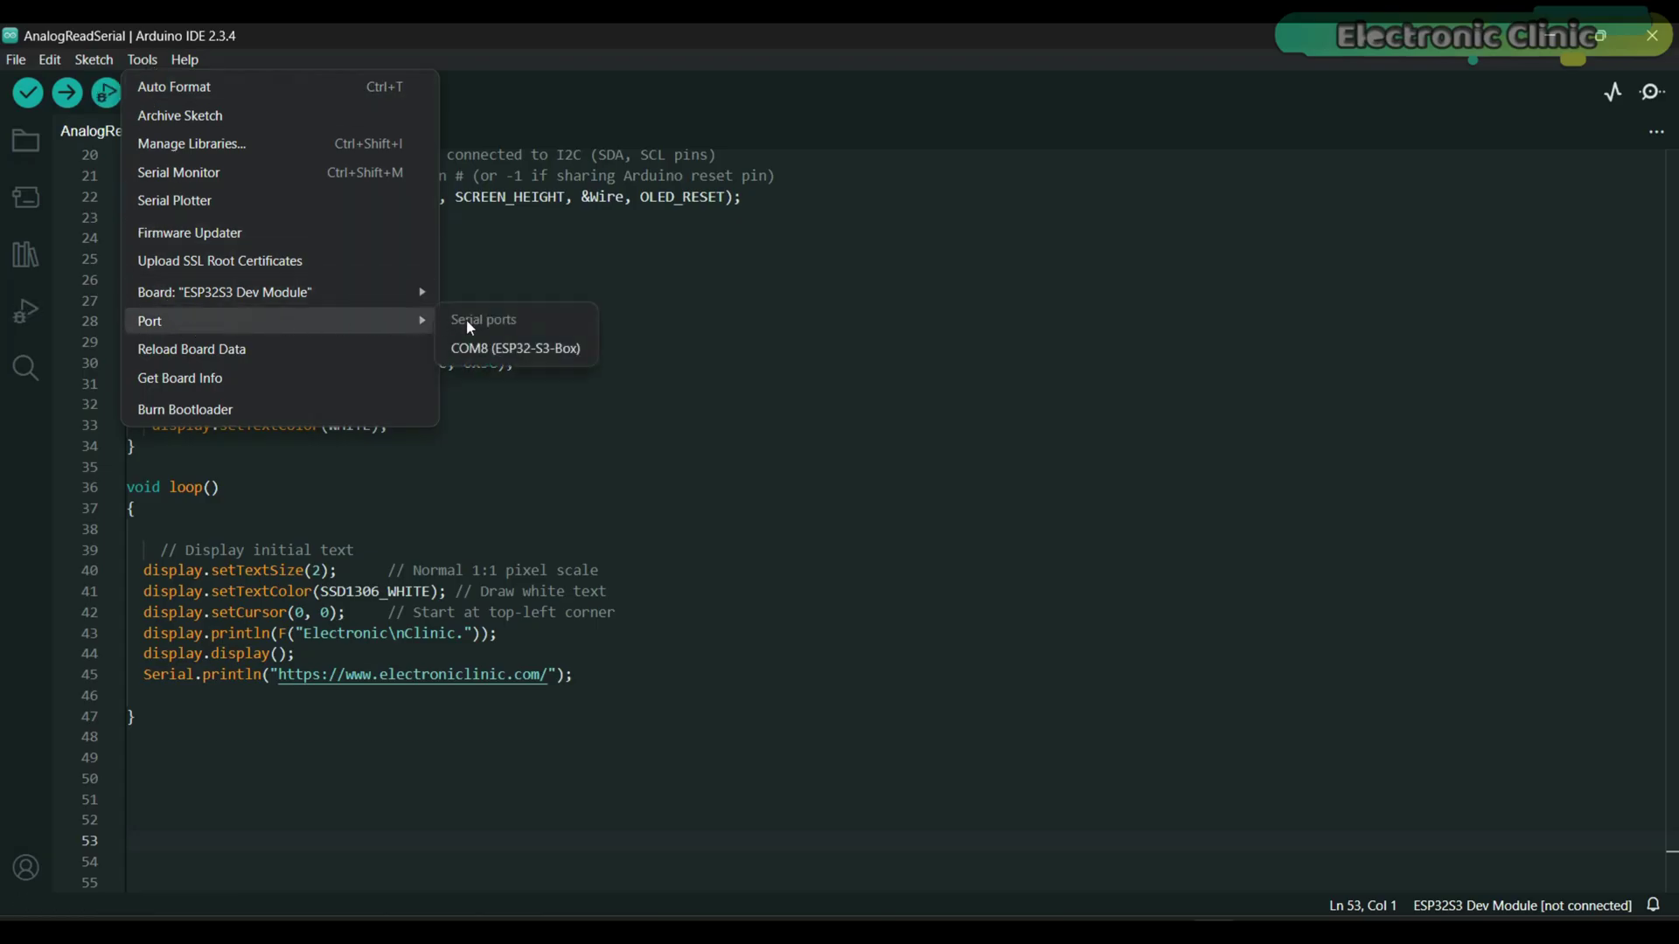
click(511, 350)
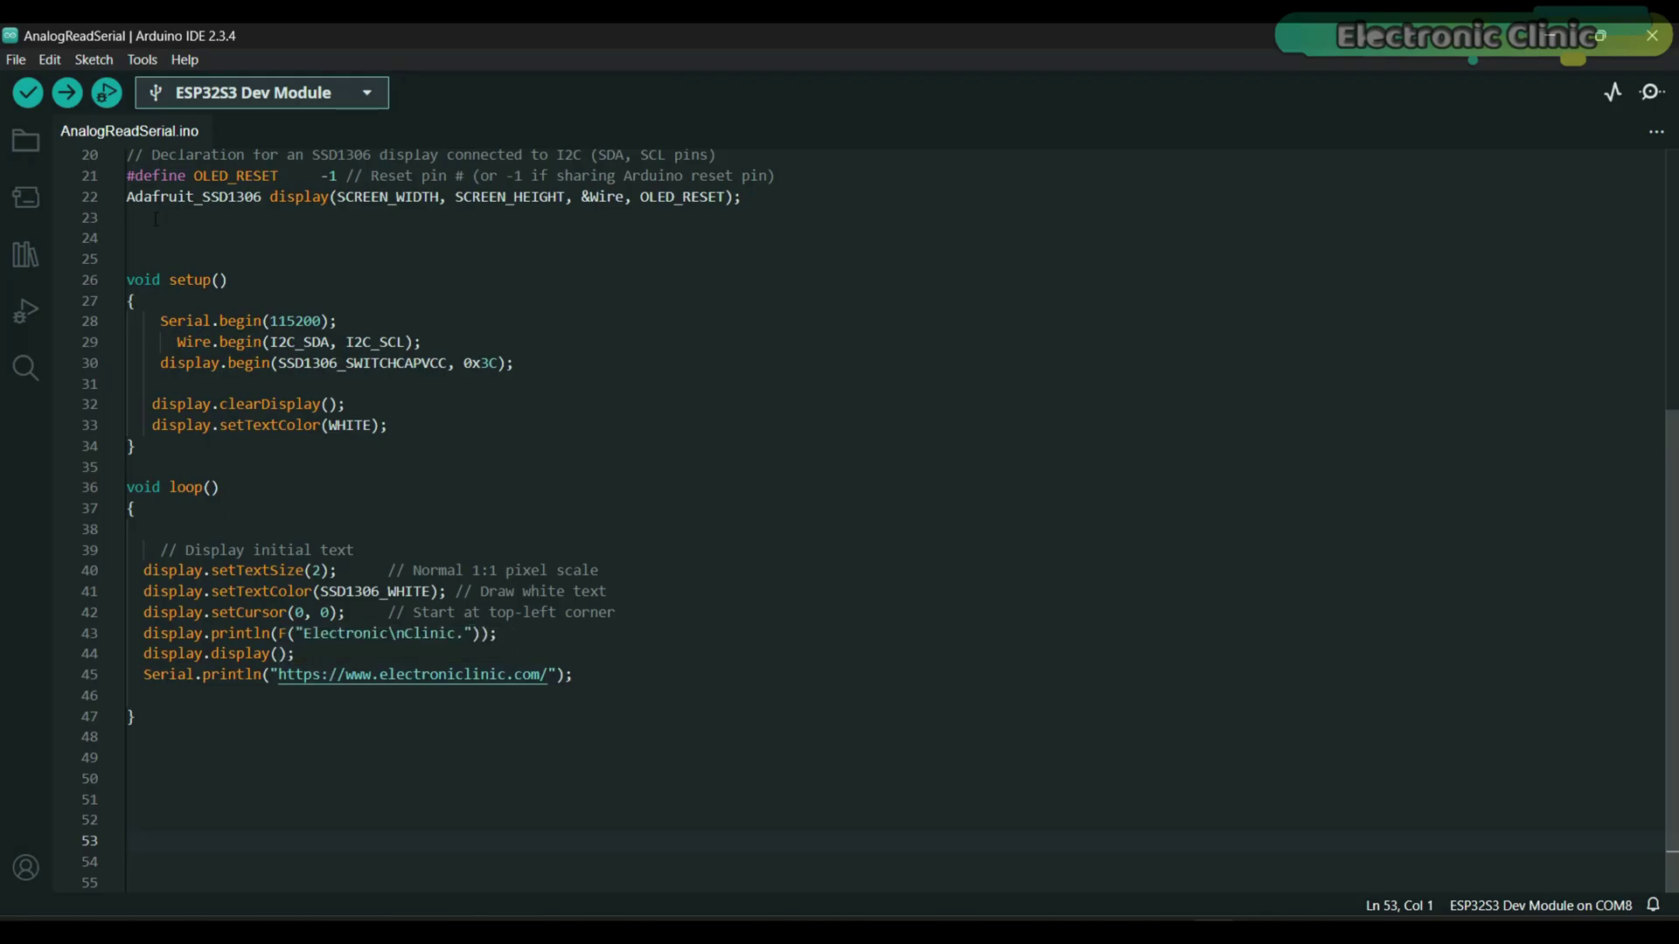
Set USB CDC On Boot to Enabled for the ESP32S3 board
click(142, 60)
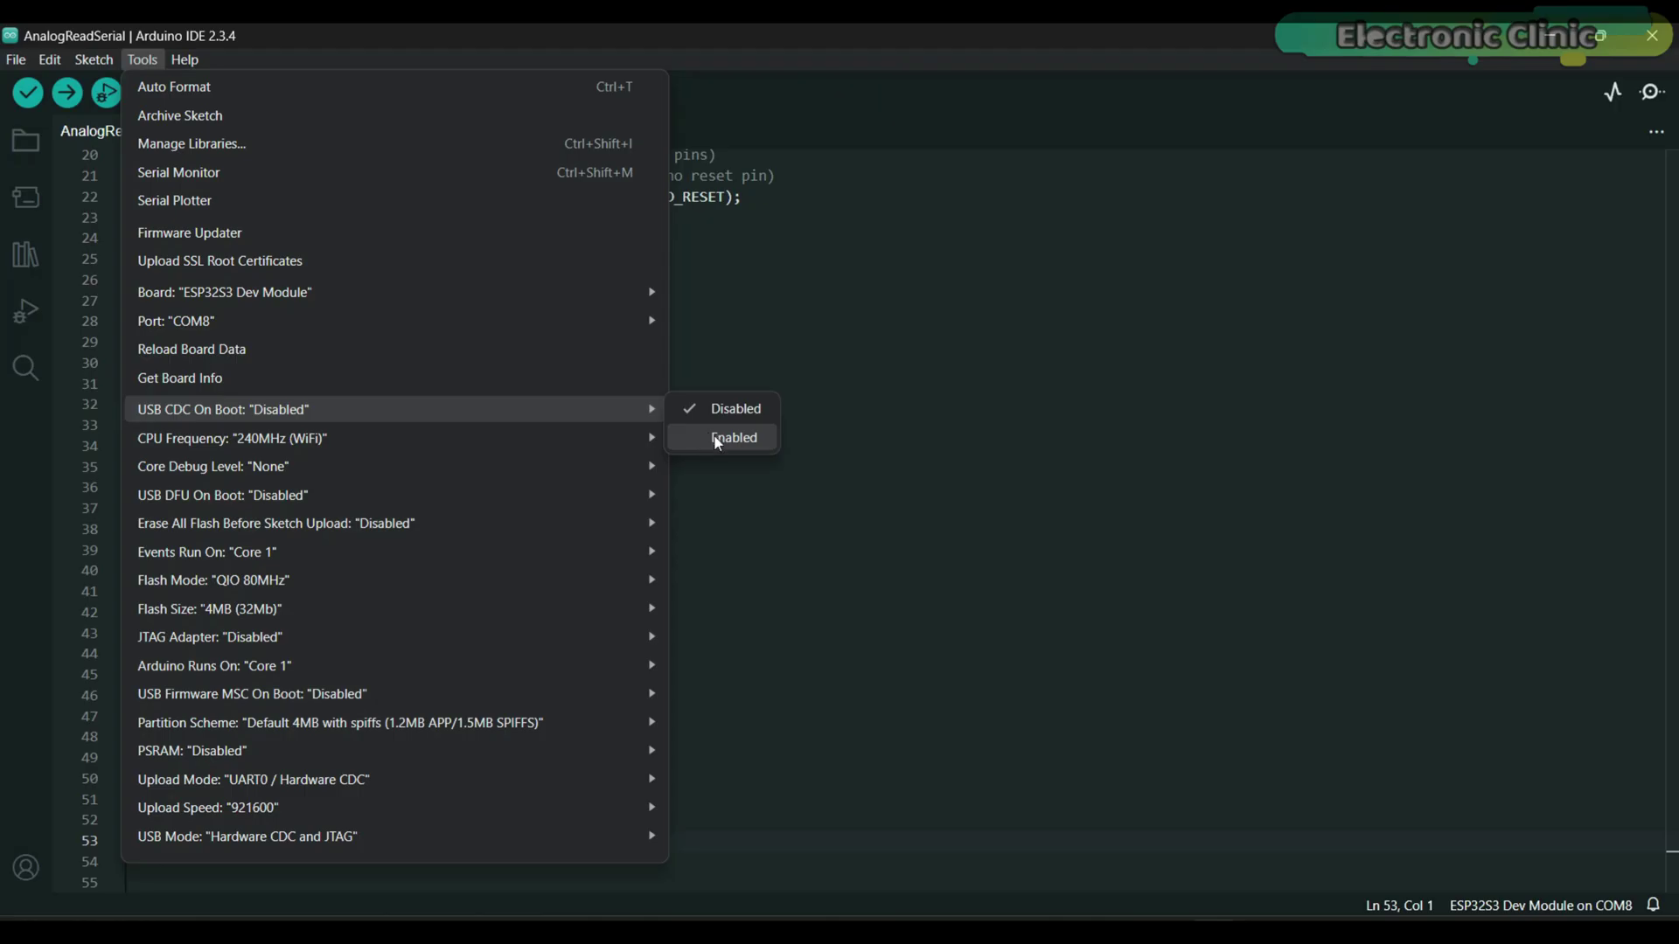
click(716, 439)
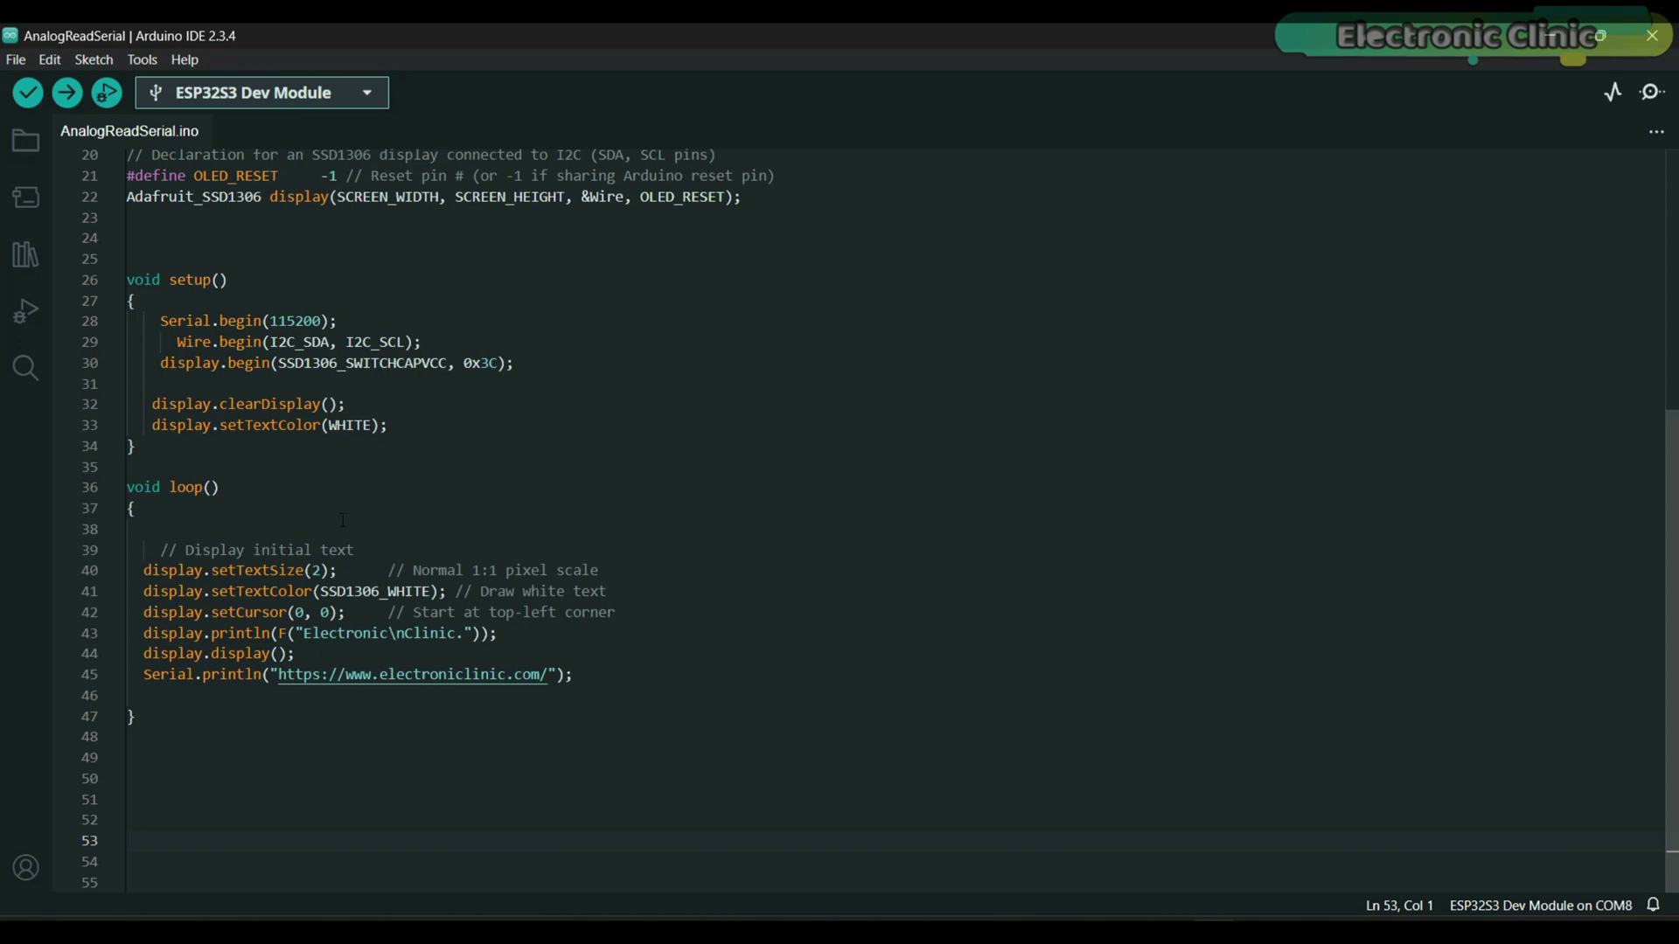
scroll(324, 572, up, 1)
scroll(325, 573, up, 2)
scroll(324, 572, up, 3)
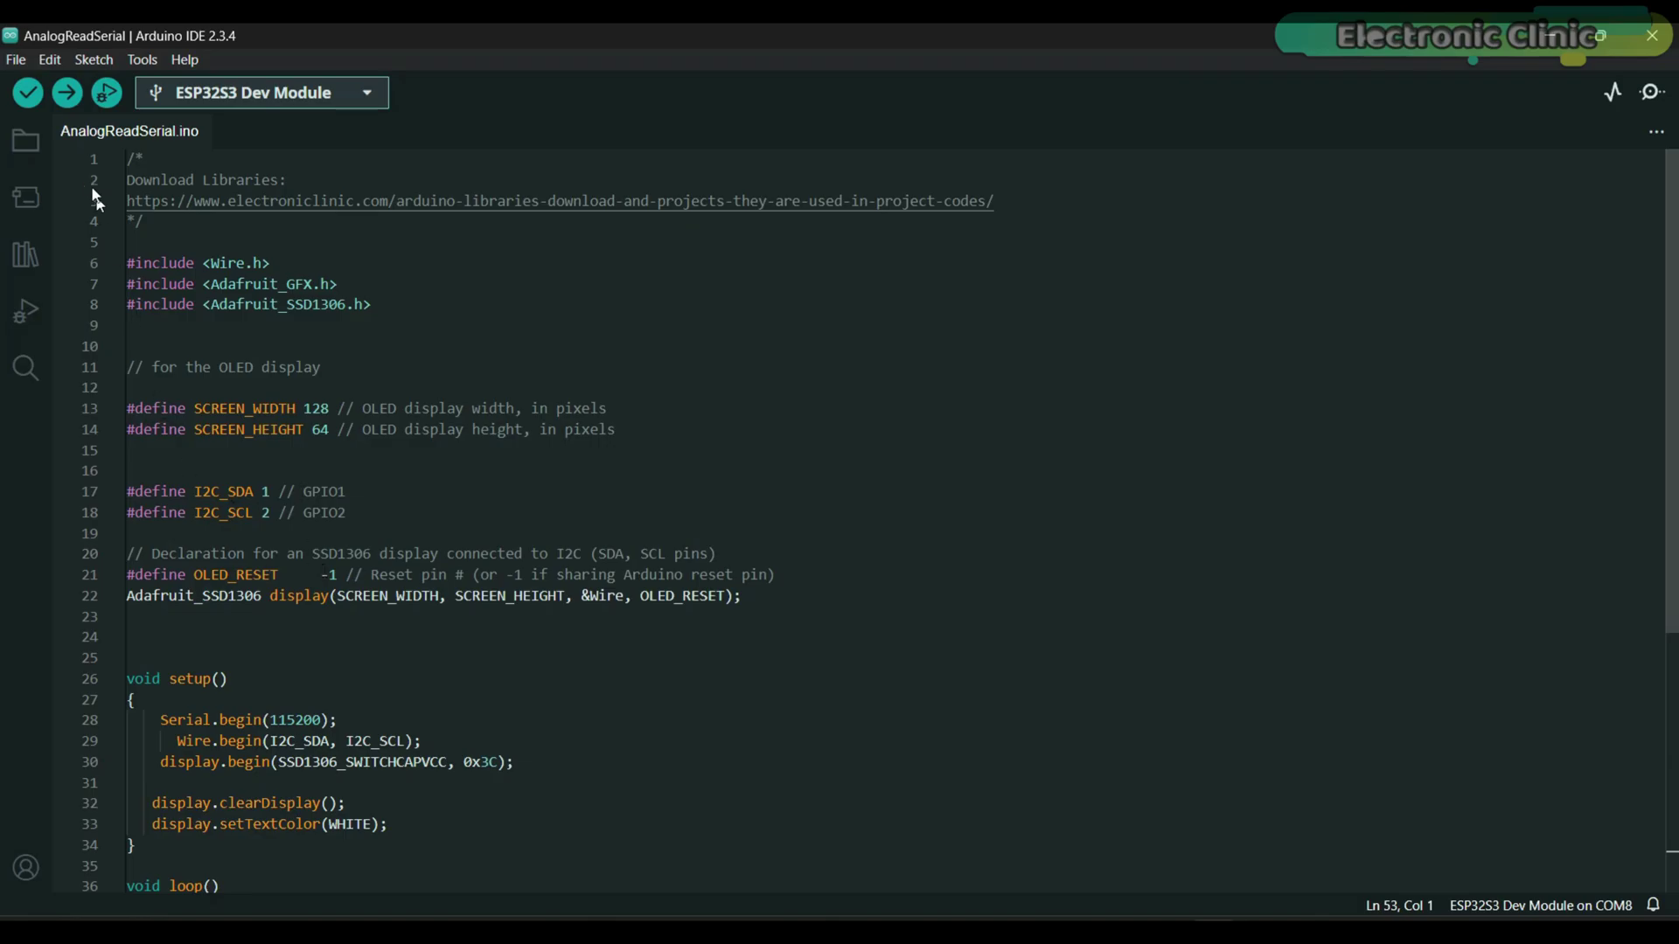
Upload the OLED sketch and watch its output in an enlarged Serial Monitor panel
click(66, 96)
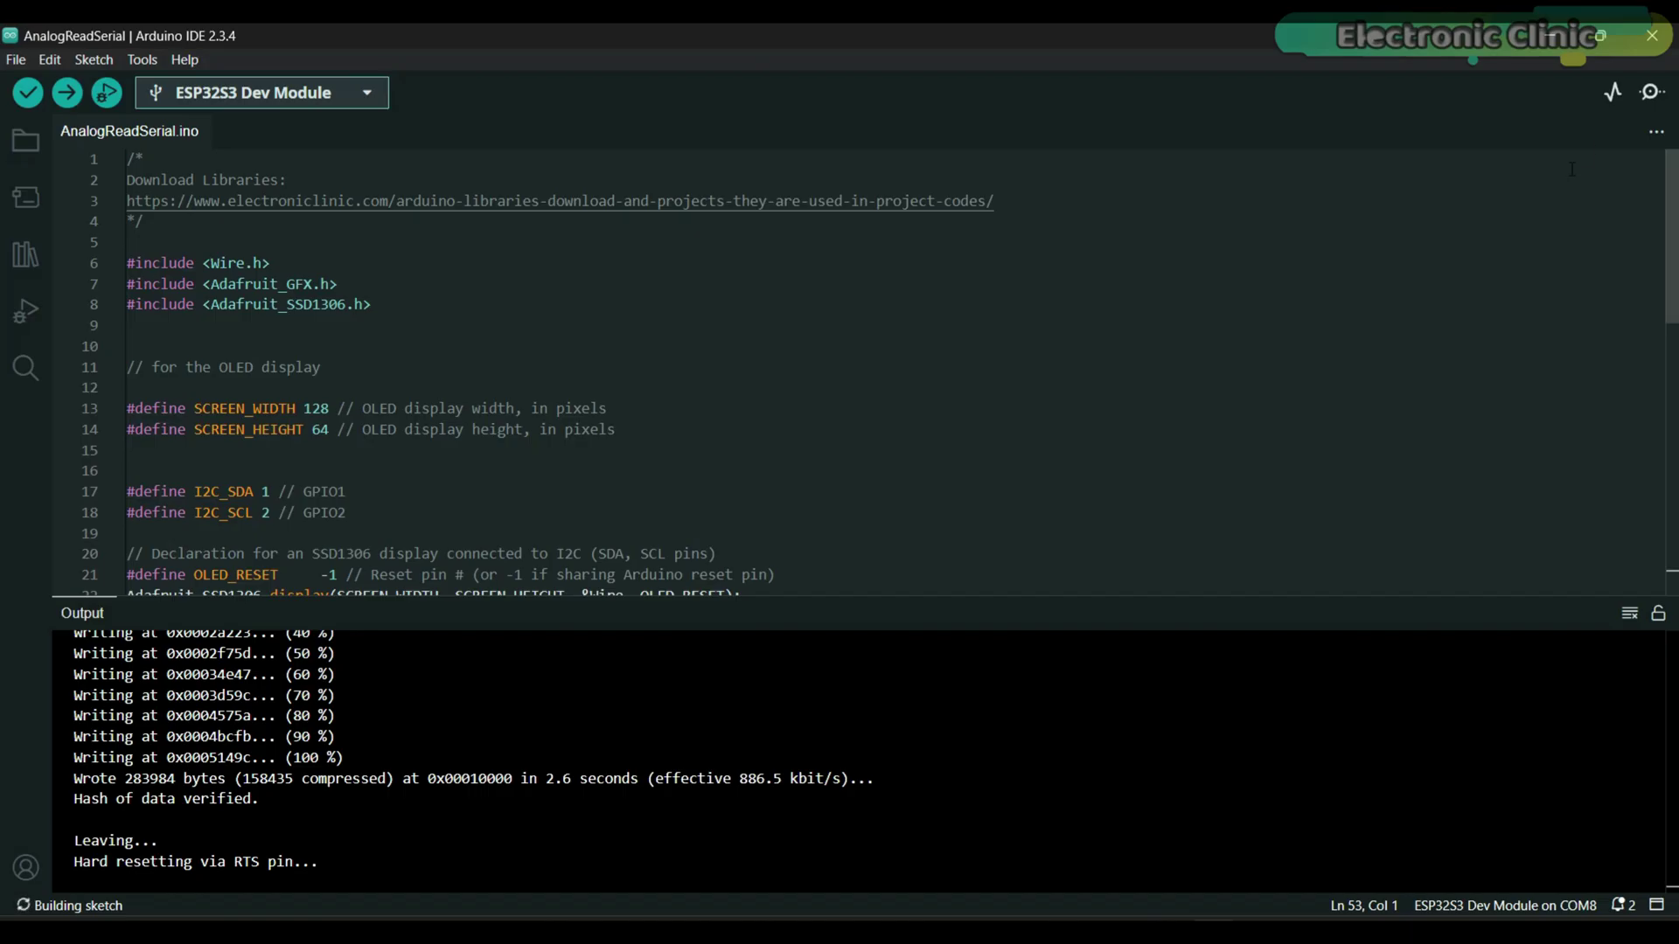
click(1648, 93)
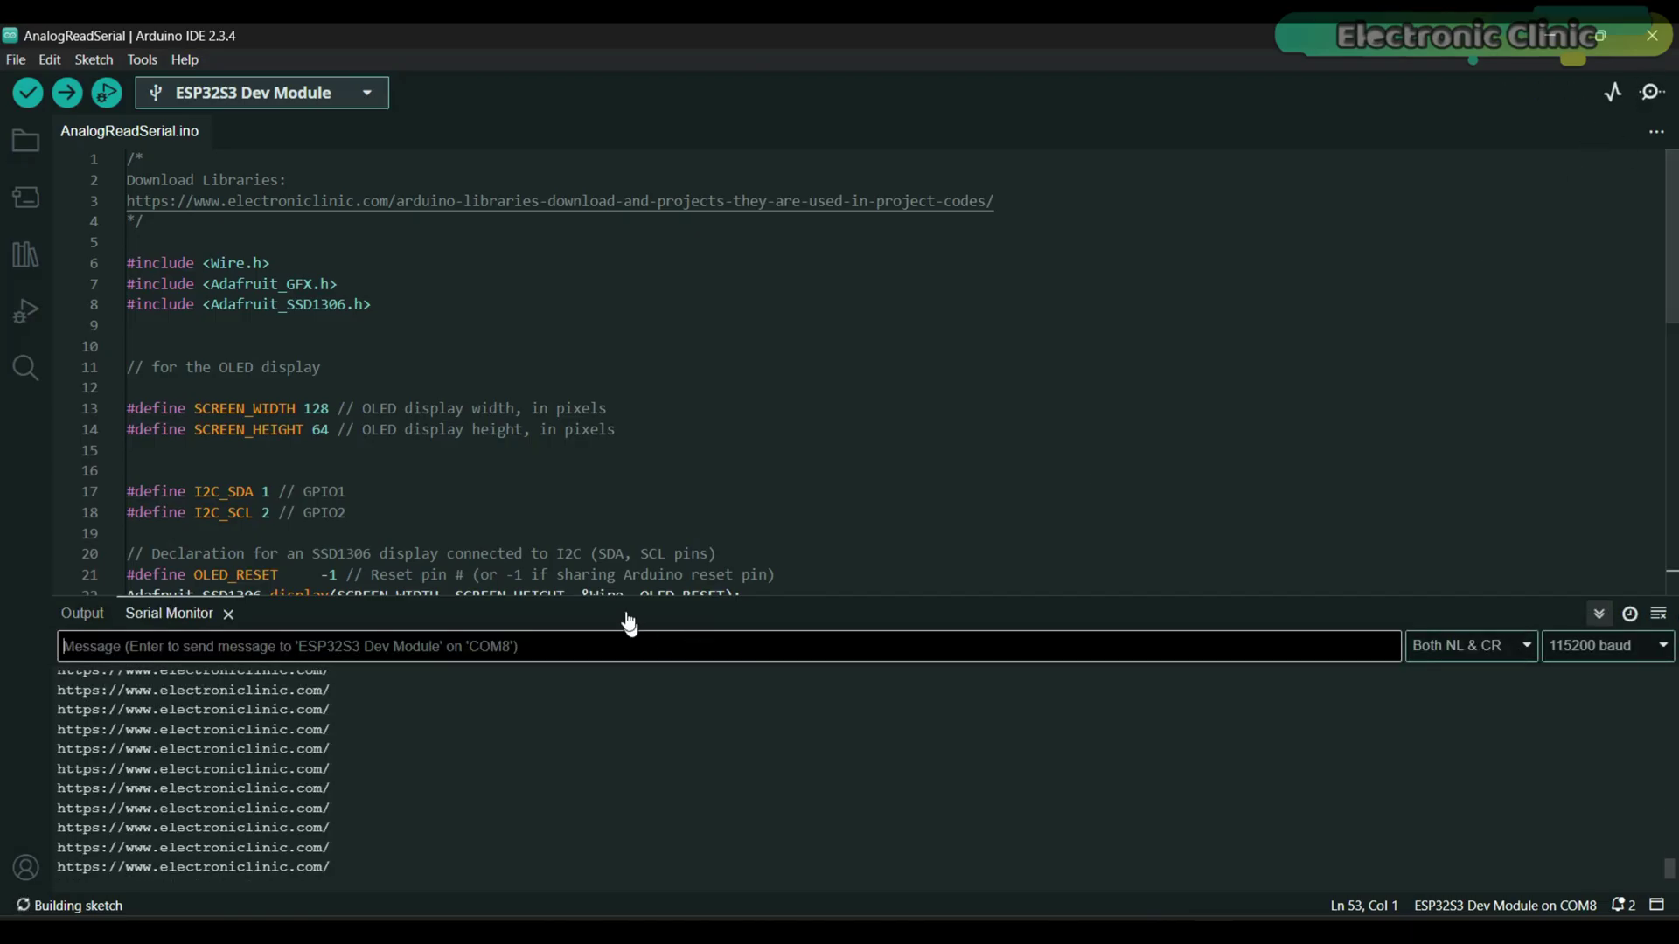
drag(625, 597, 643, 427)
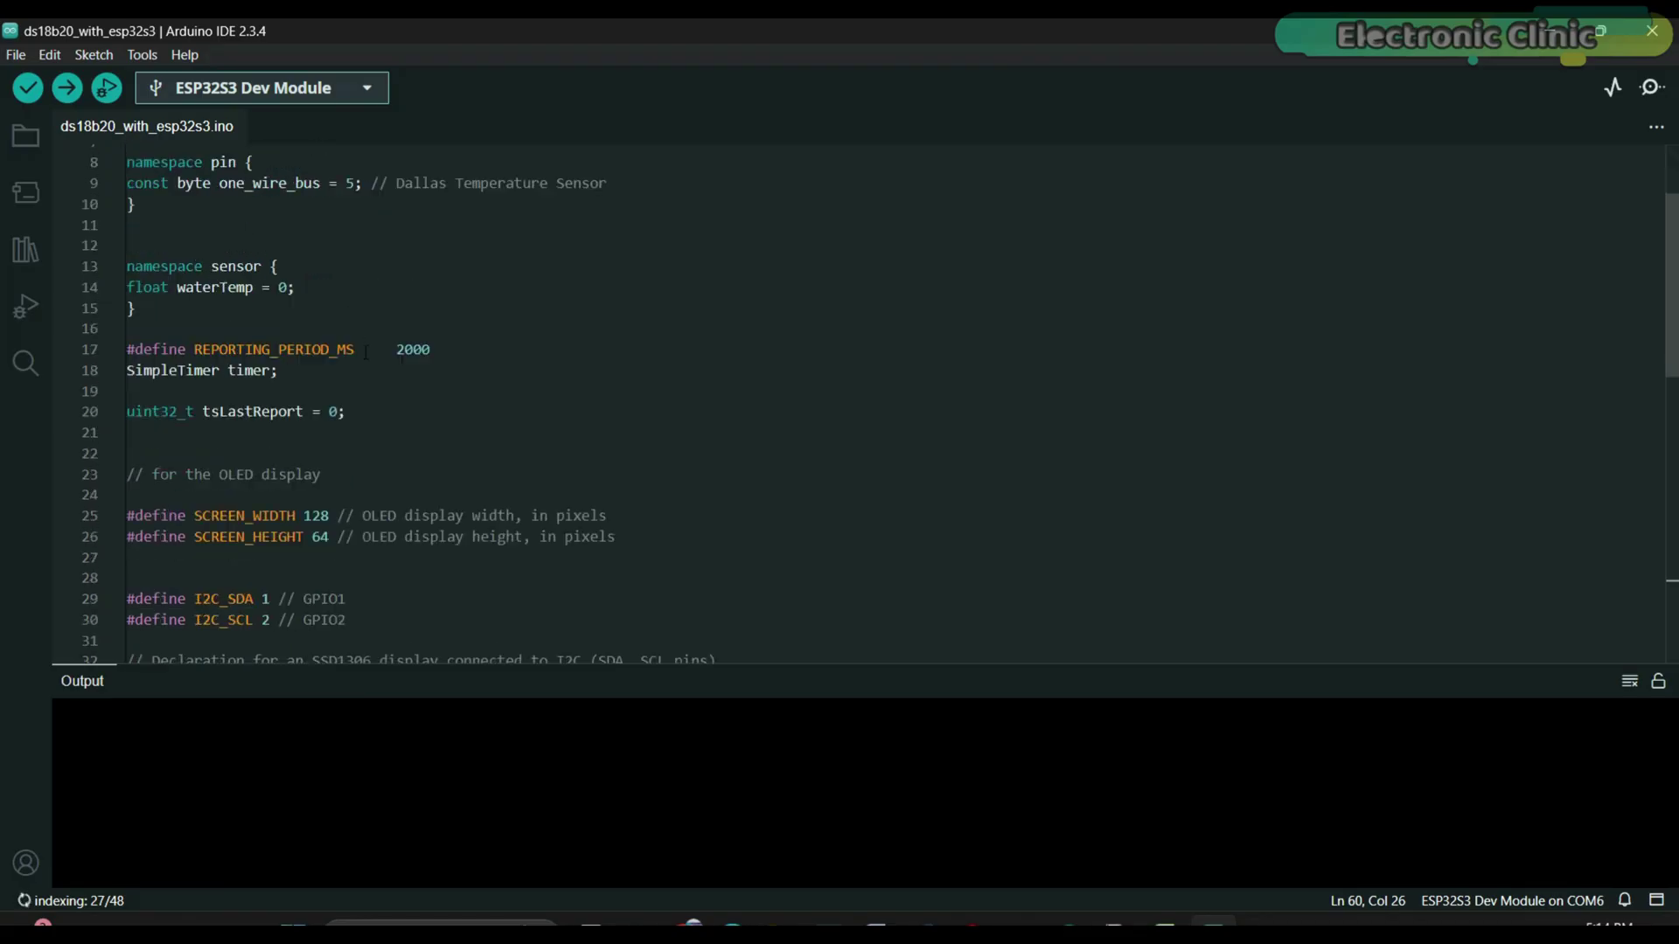
scroll(406, 395, down, 5)
scroll(406, 395, down, 5)
scroll(405, 394, down, 3)
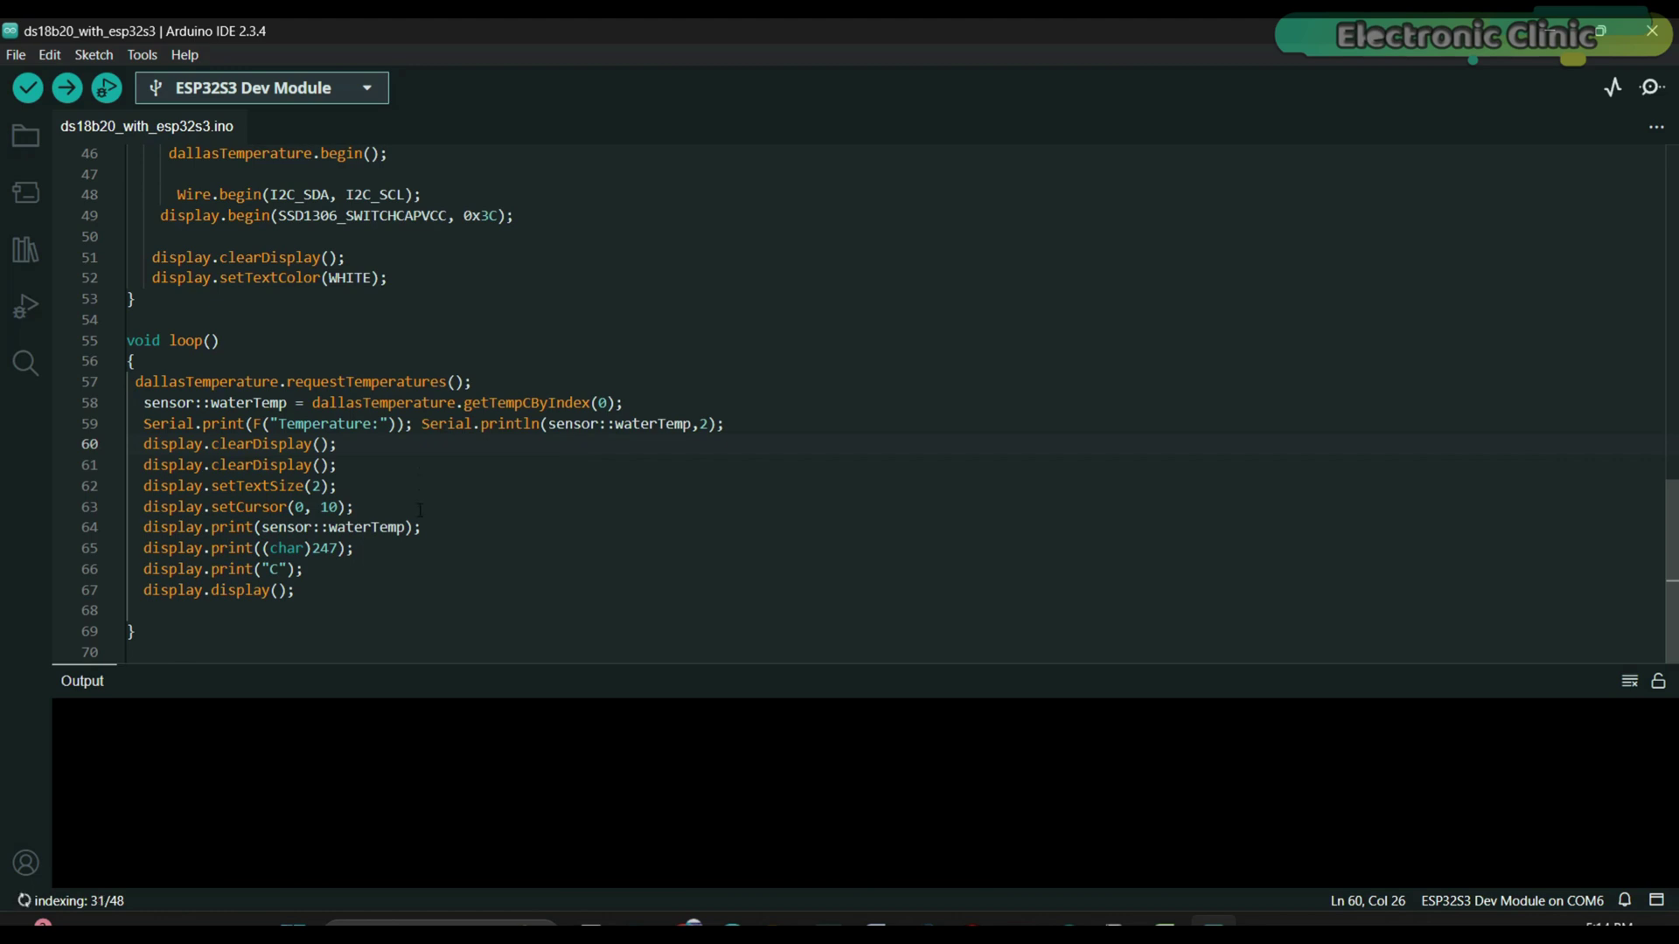
scroll(420, 510, up, 2)
scroll(420, 509, up, 1)
scroll(421, 509, up, 1)
scroll(420, 509, up, 3)
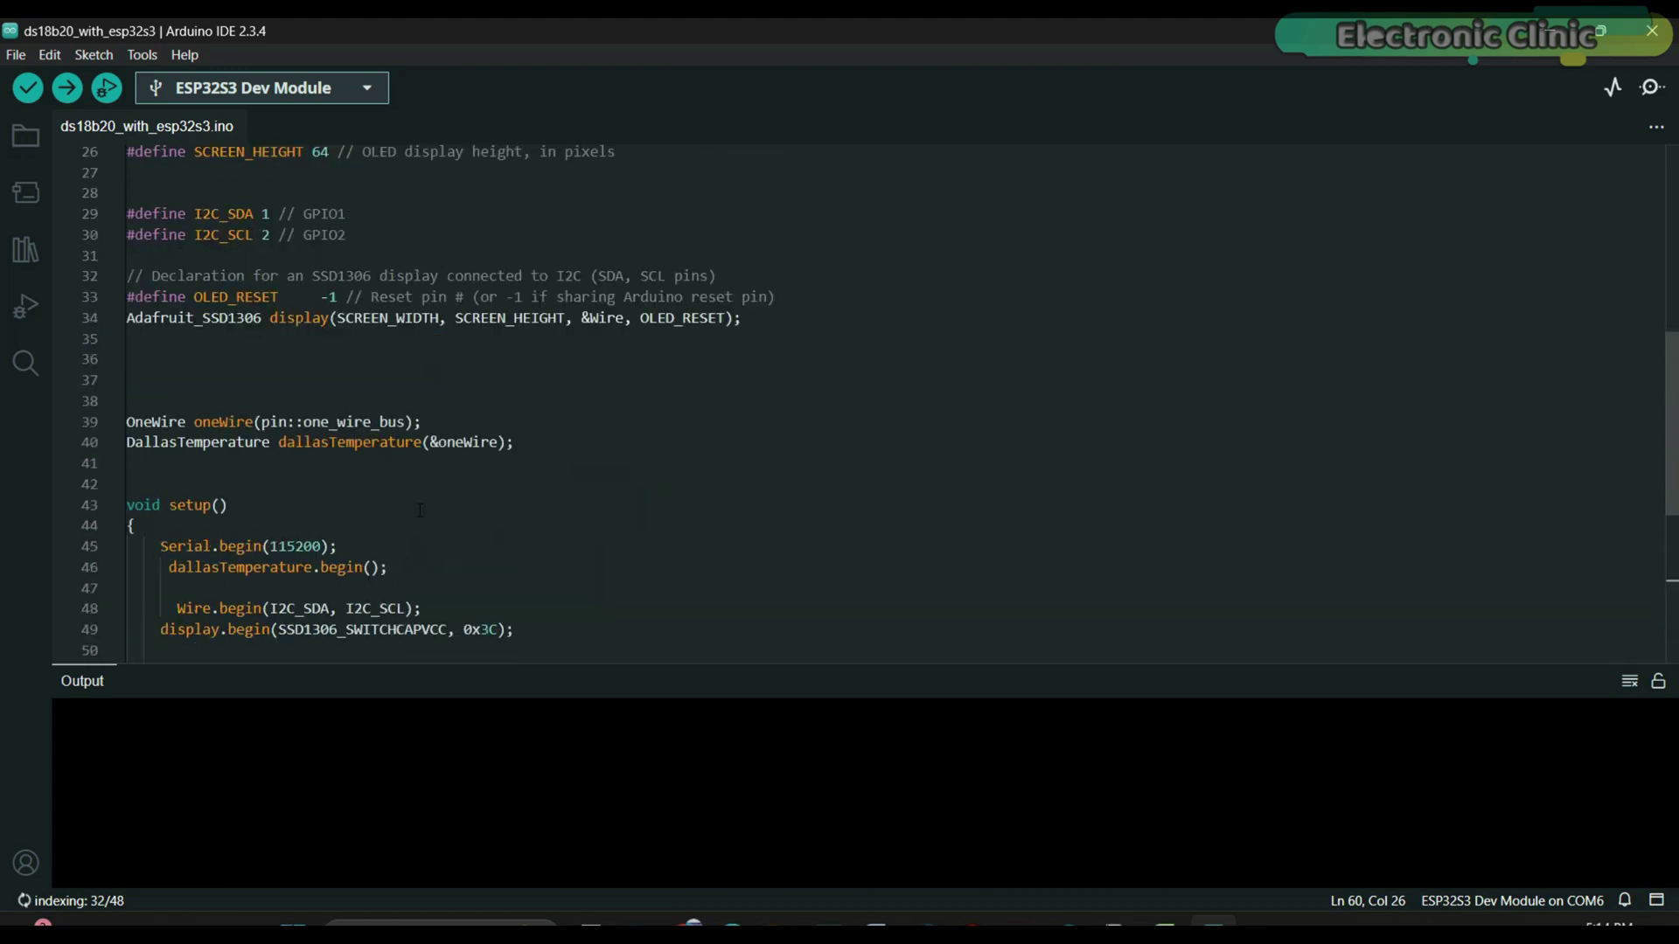
scroll(419, 509, up, 2)
scroll(420, 510, up, 1)
scroll(421, 510, up, 1)
scroll(420, 509, up, 2)
scroll(420, 509, up, 1)
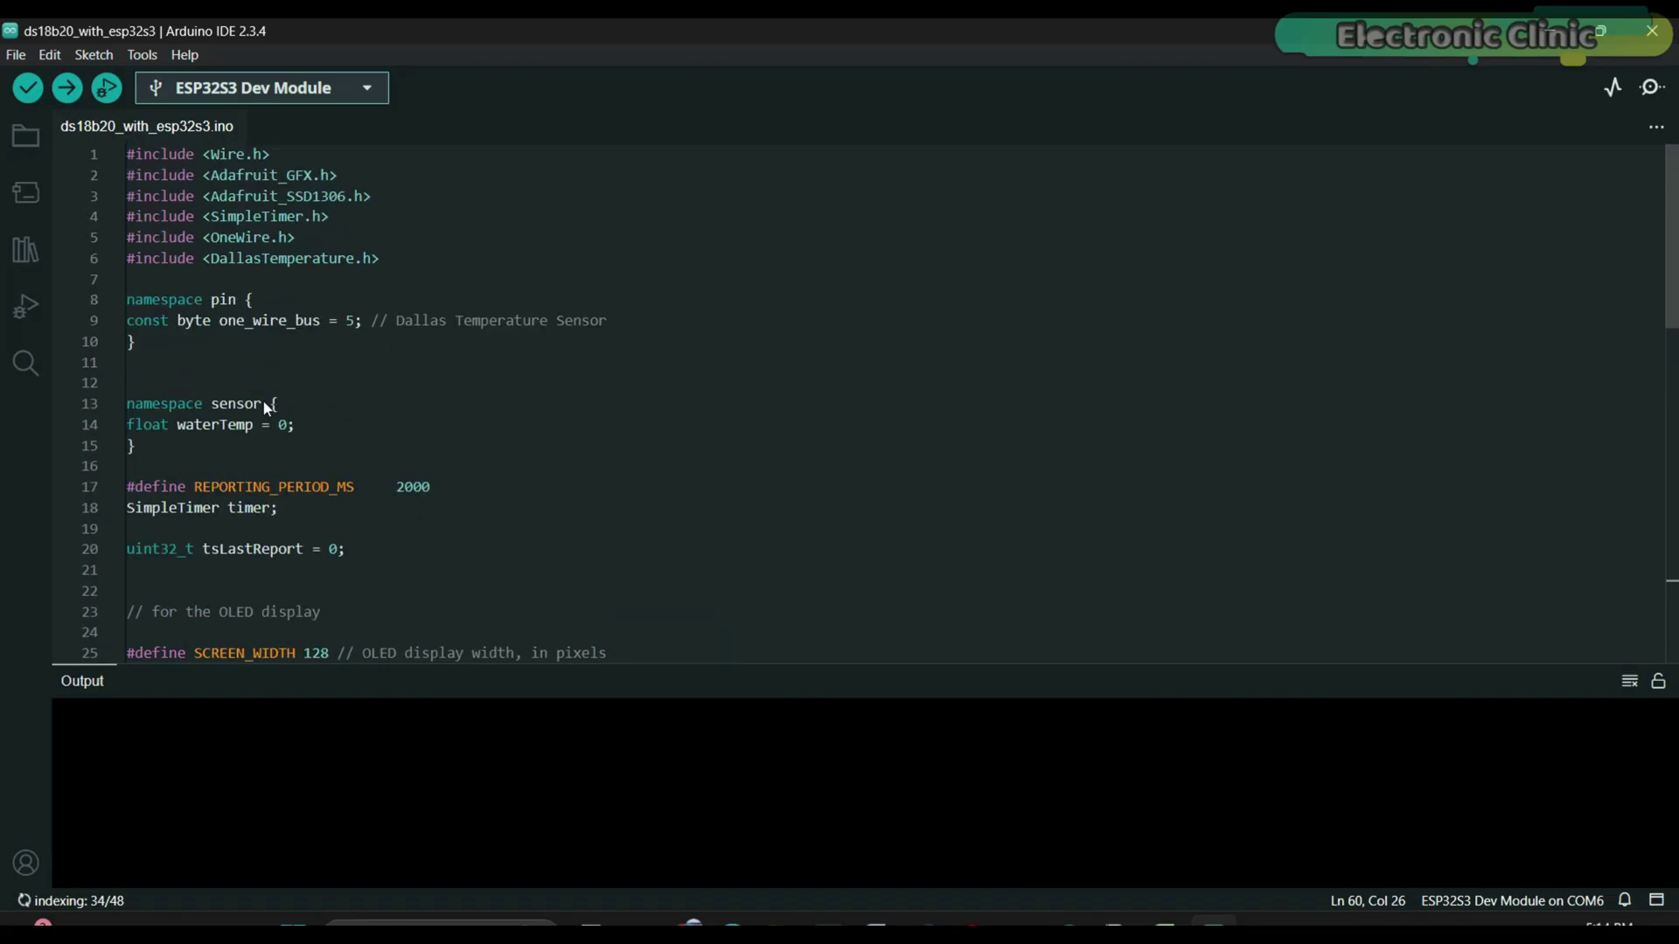
Upload ds18b20_with_esp32s3.ino to the ESP32S3 board
click(67, 88)
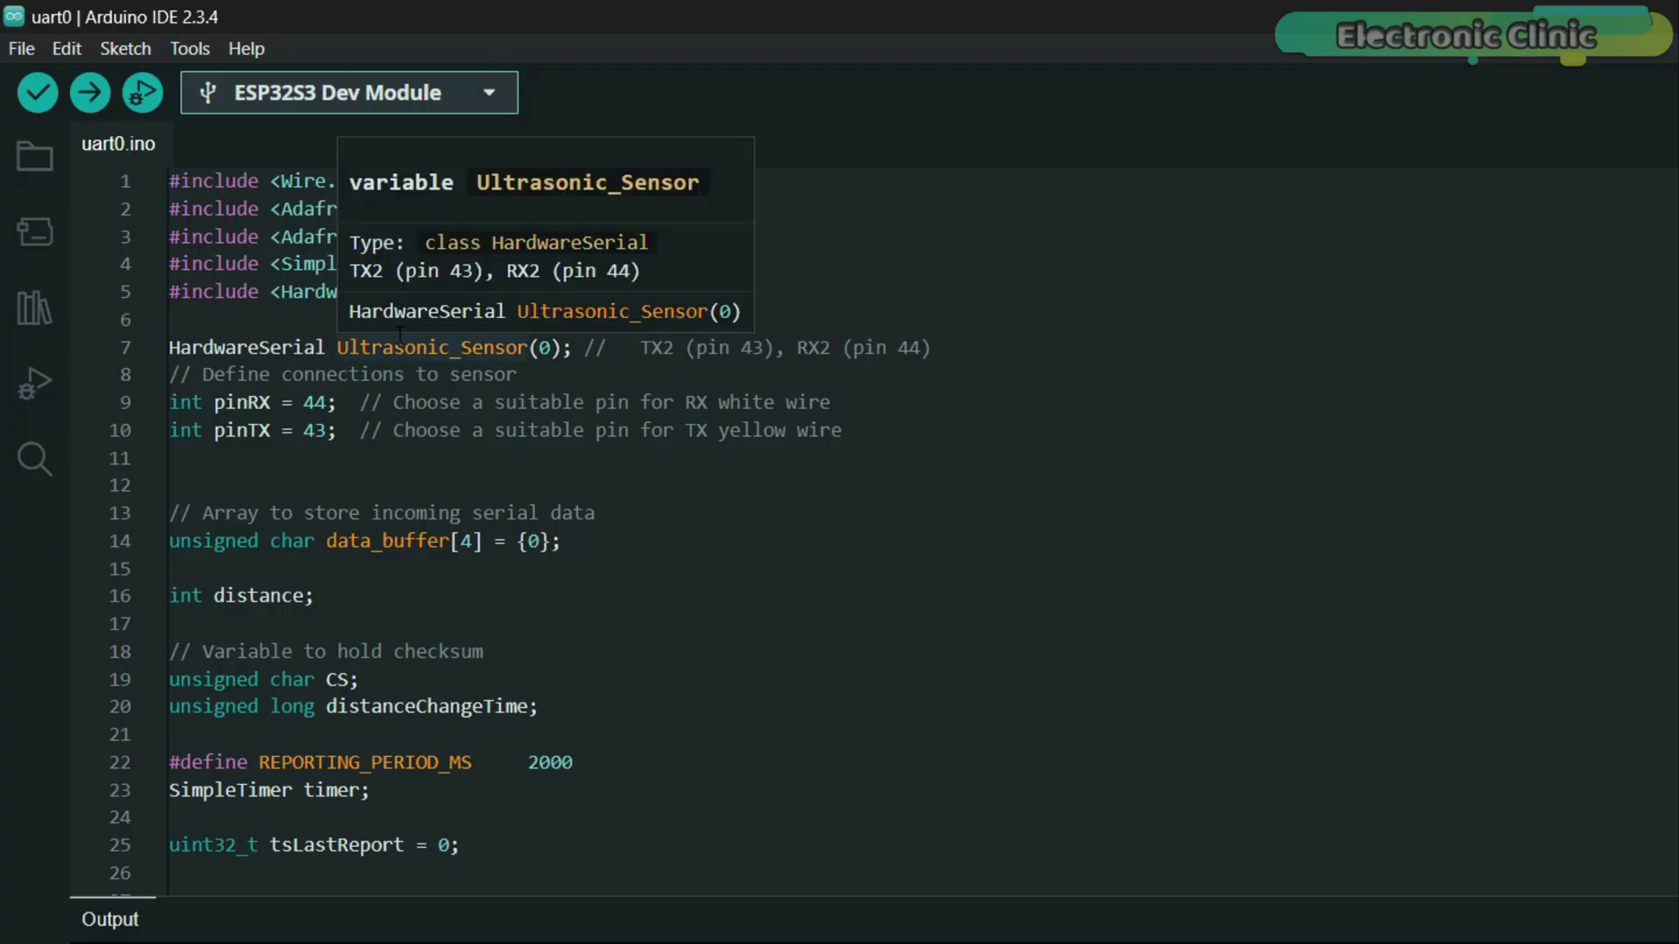
scroll(840, 524, down, 1)
scroll(840, 524, down, 2)
scroll(840, 526, down, 5)
scroll(528, 458, down, 3)
scroll(528, 458, down, 5)
scroll(527, 458, down, 3)
scroll(527, 458, down, 4)
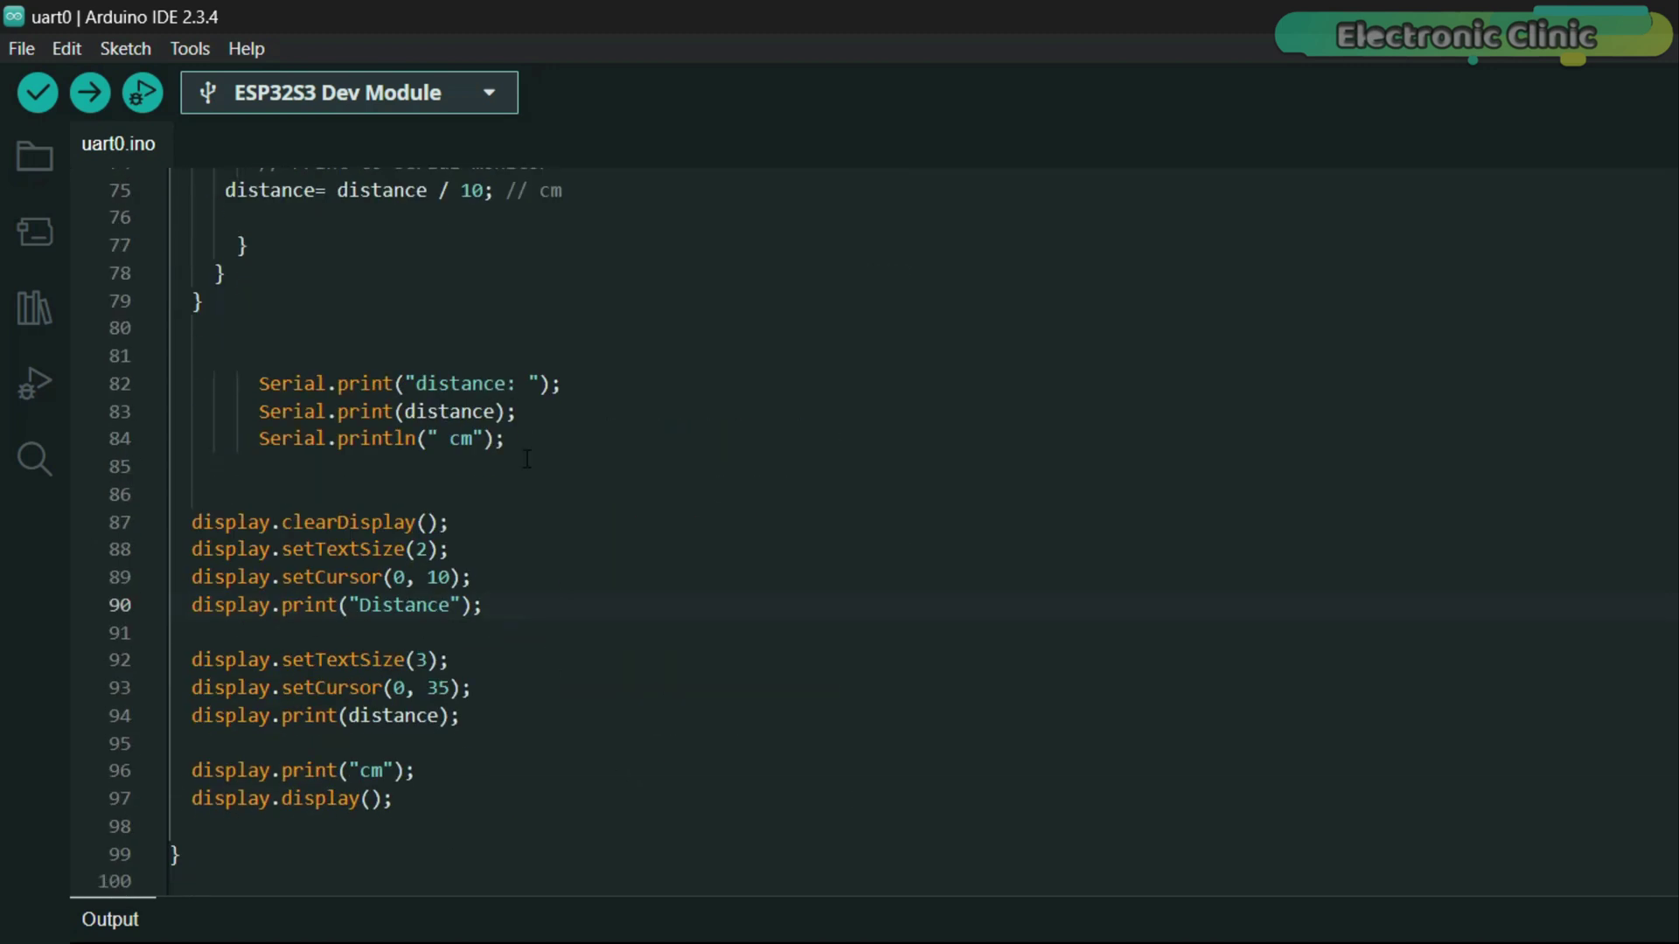
scroll(435, 746, up, 1)
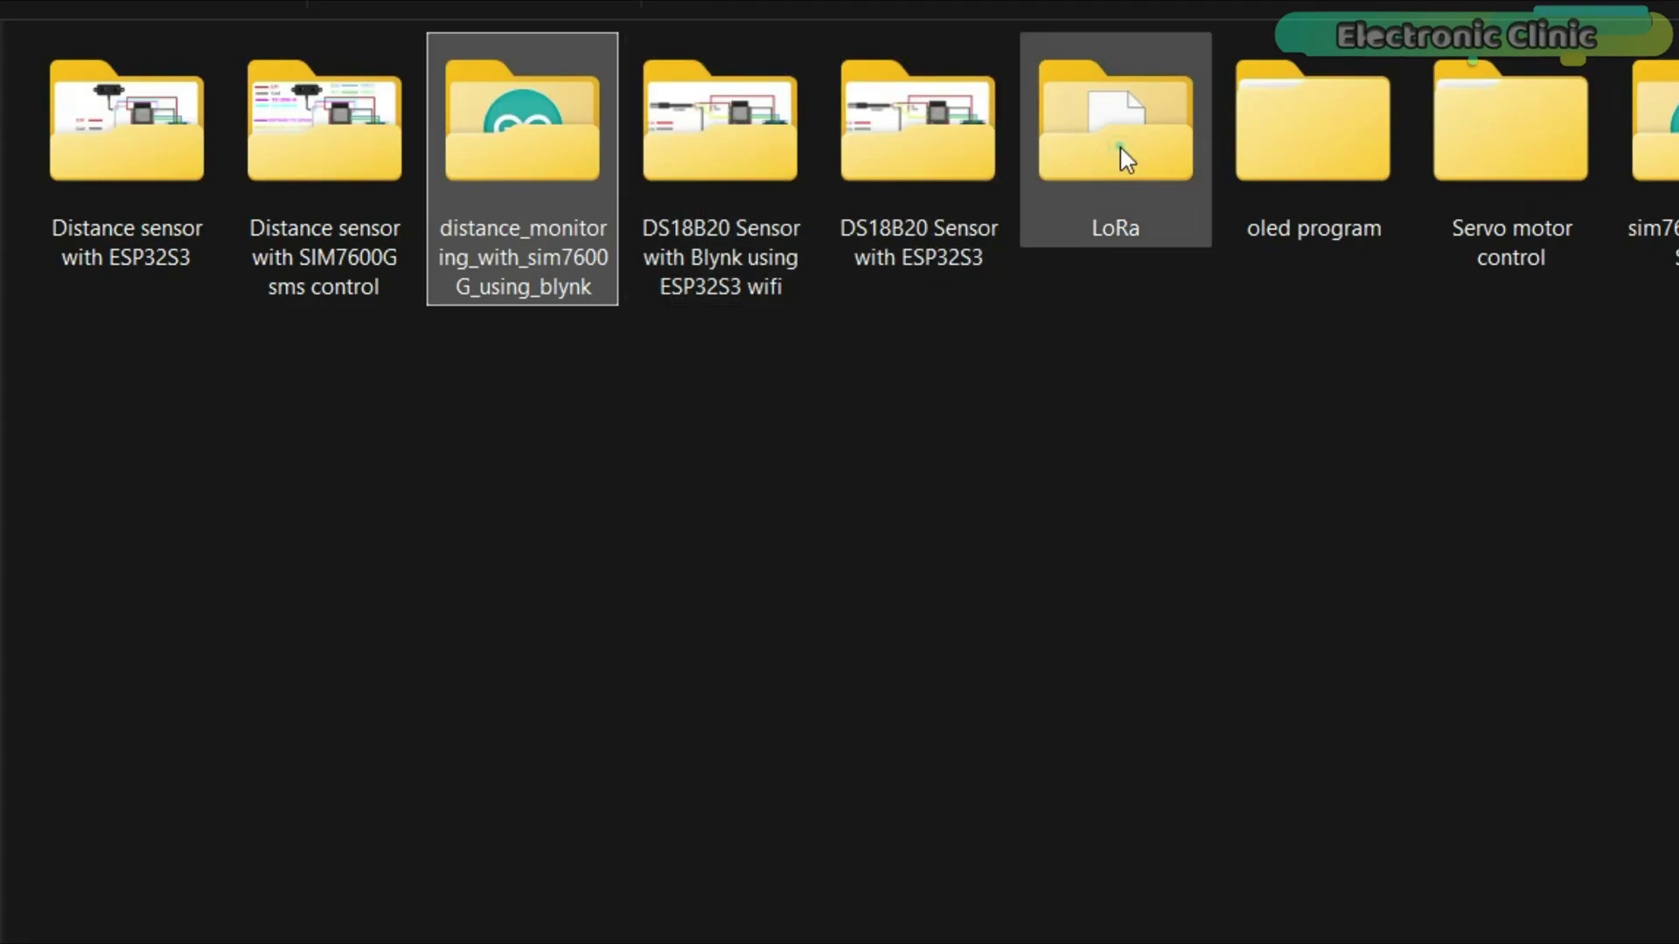
Open the project folder, click through schematic, PCB, Gerber and datasheet files, then clear the selection
double_click(1119, 151)
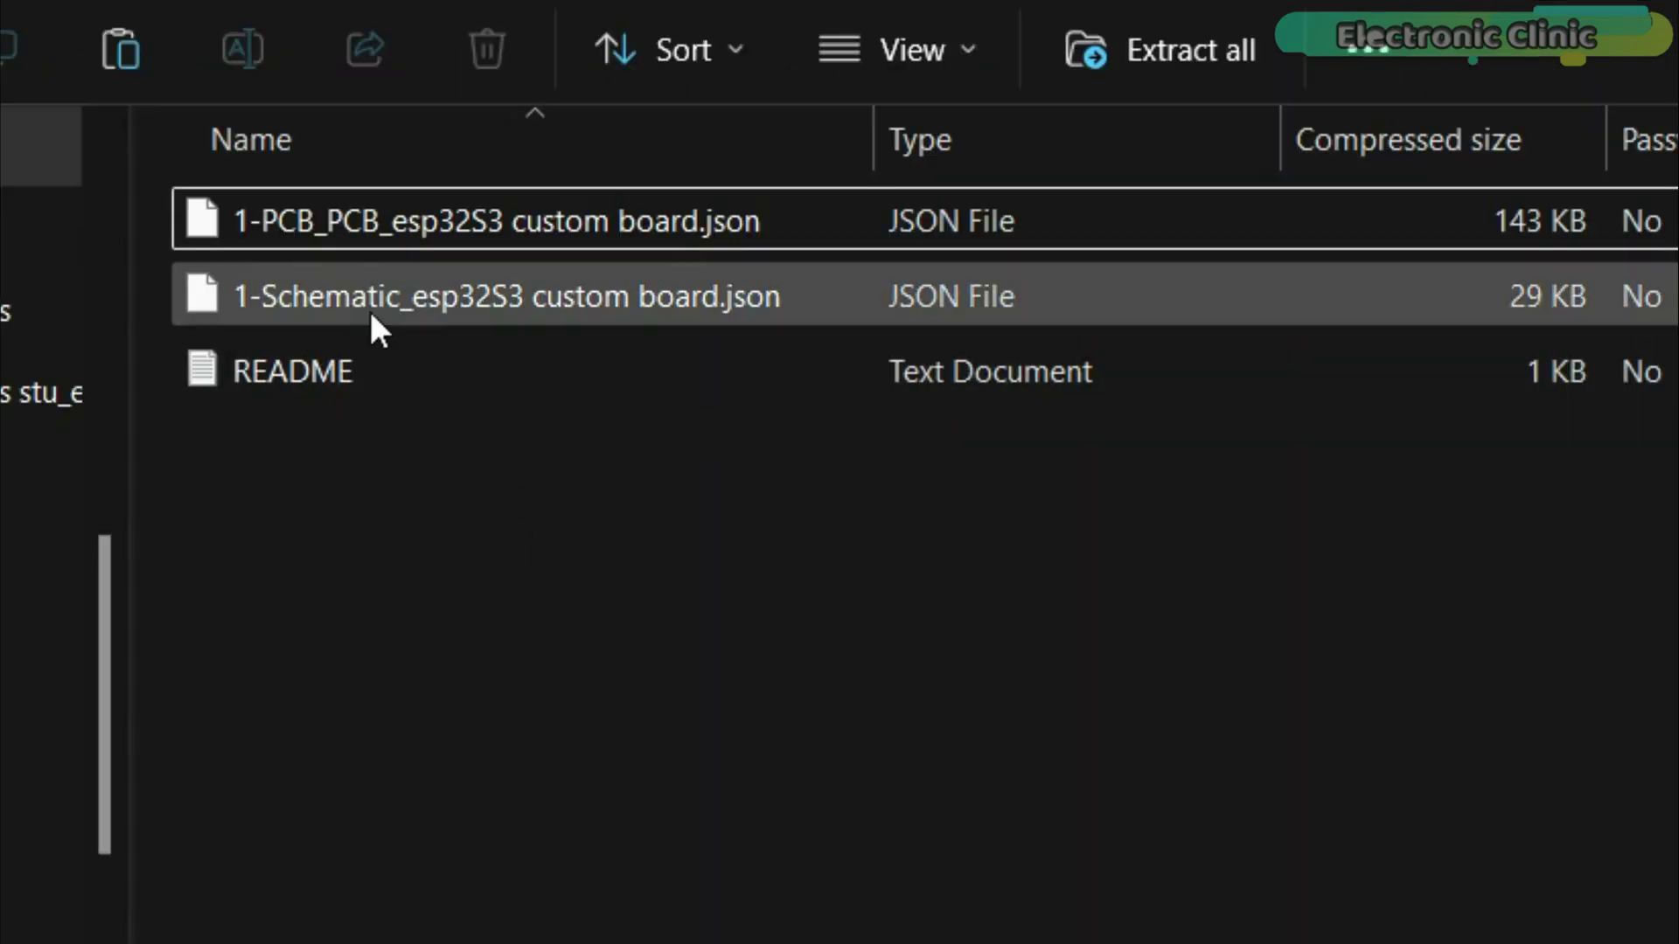
click(348, 292)
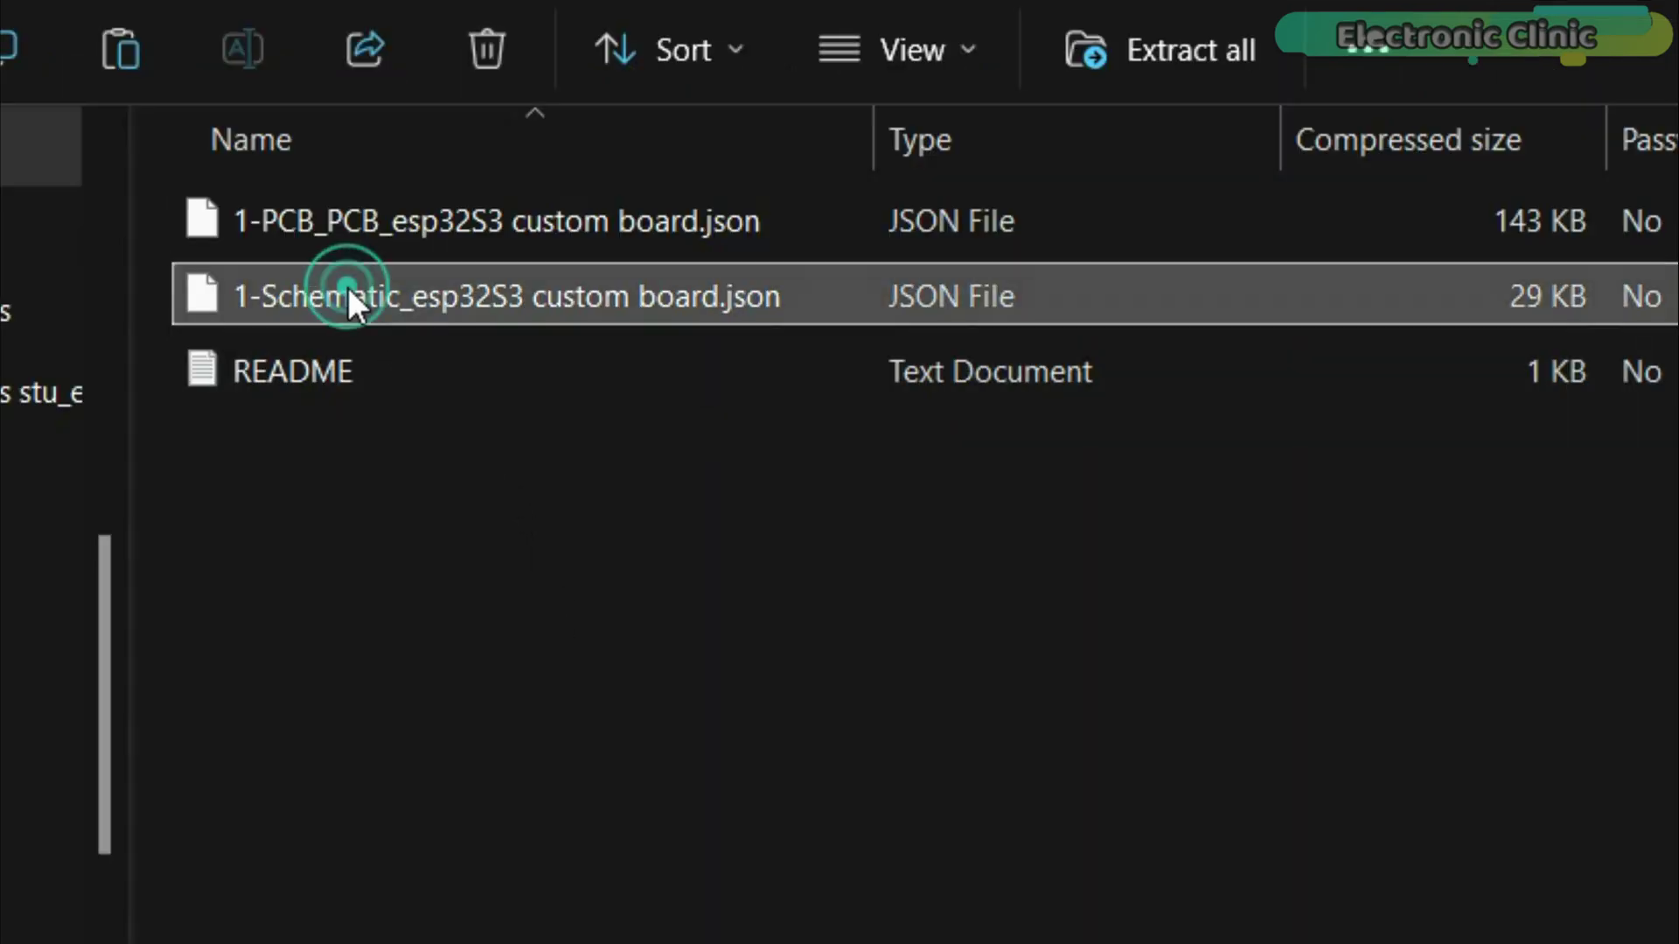
click(334, 221)
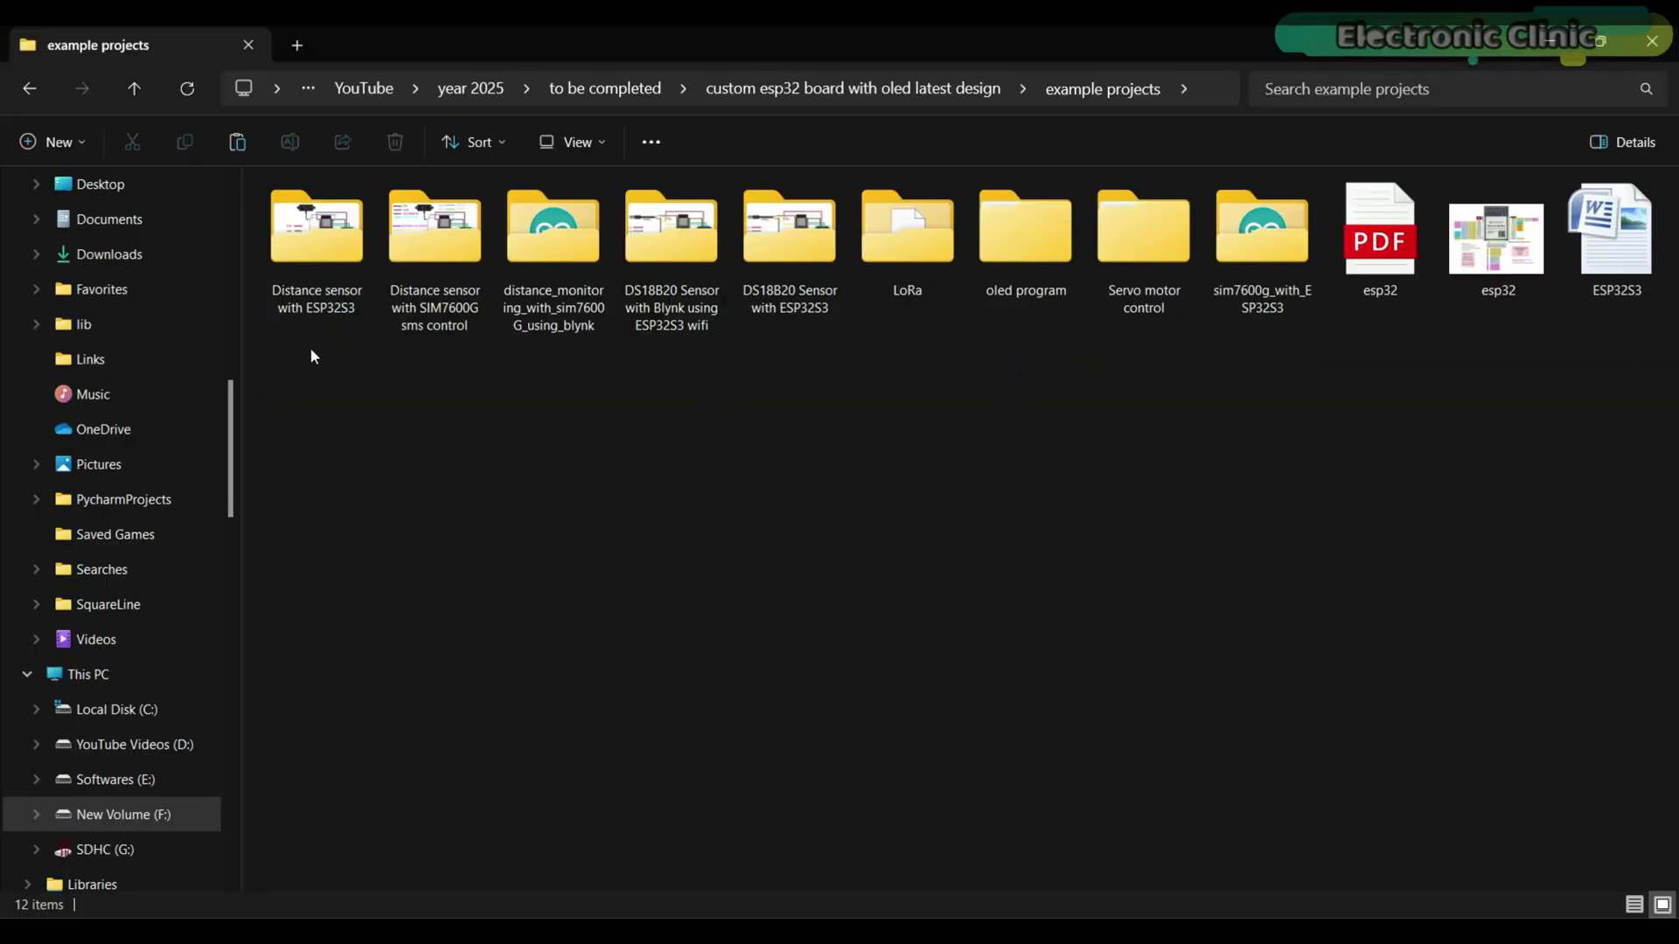
mouse_move(310, 348)
mouse_down()
mouse_move(946, 222)
mouse_move(1222, 219)
mouse_up()
click(324, 229)
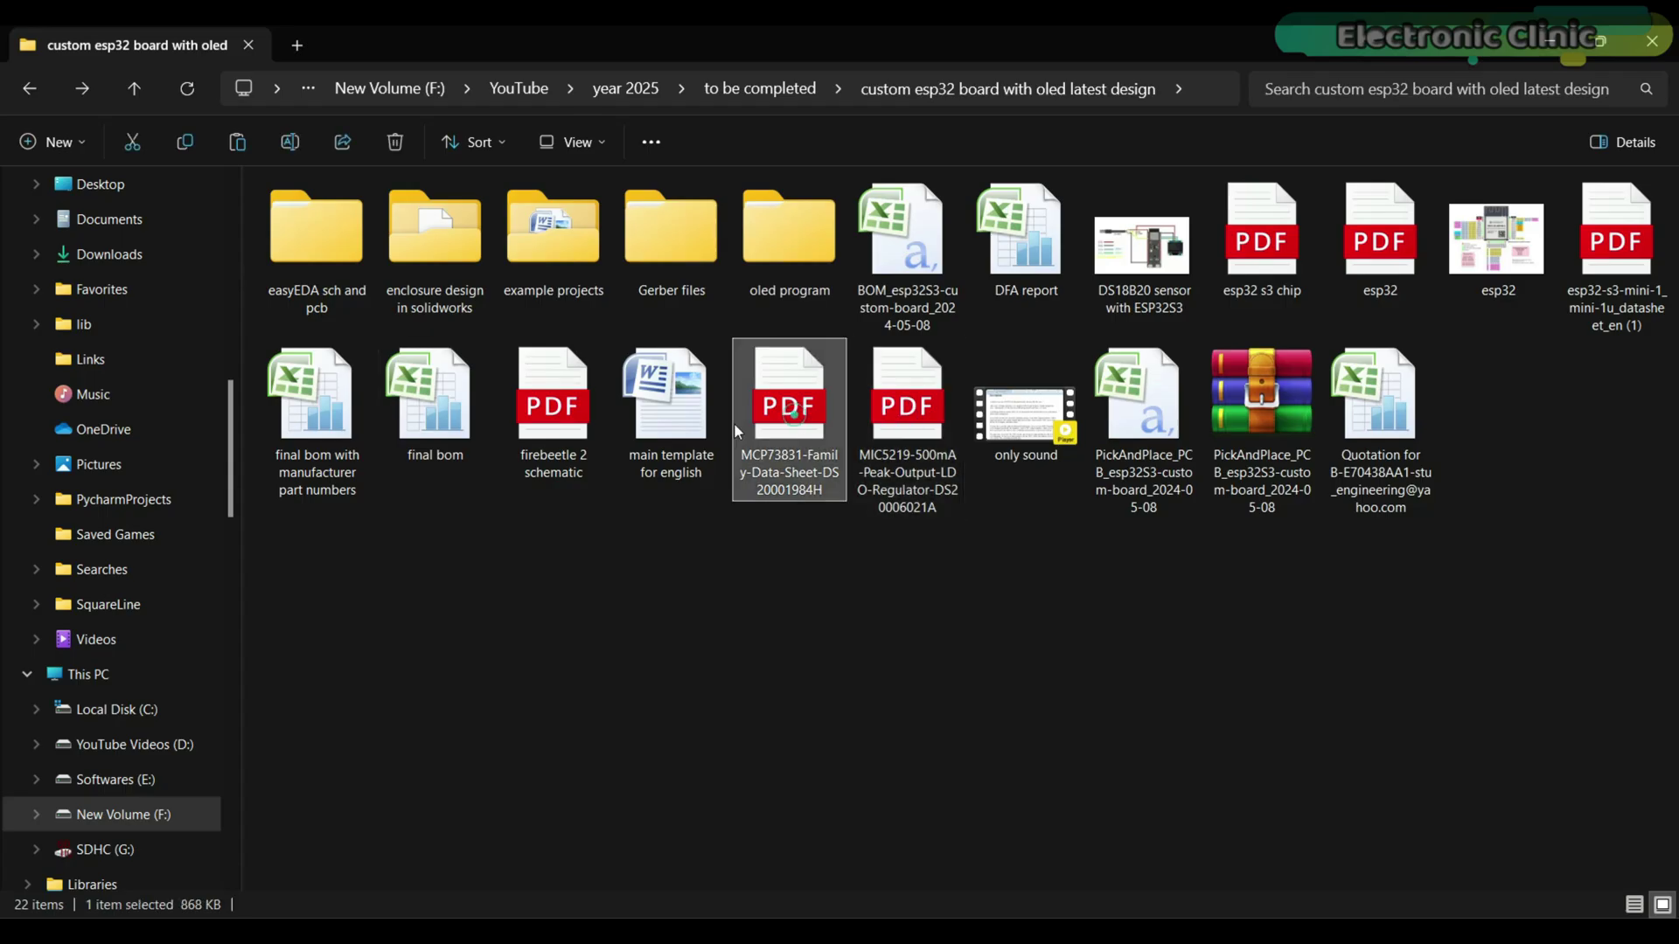
click(1240, 255)
click(1521, 315)
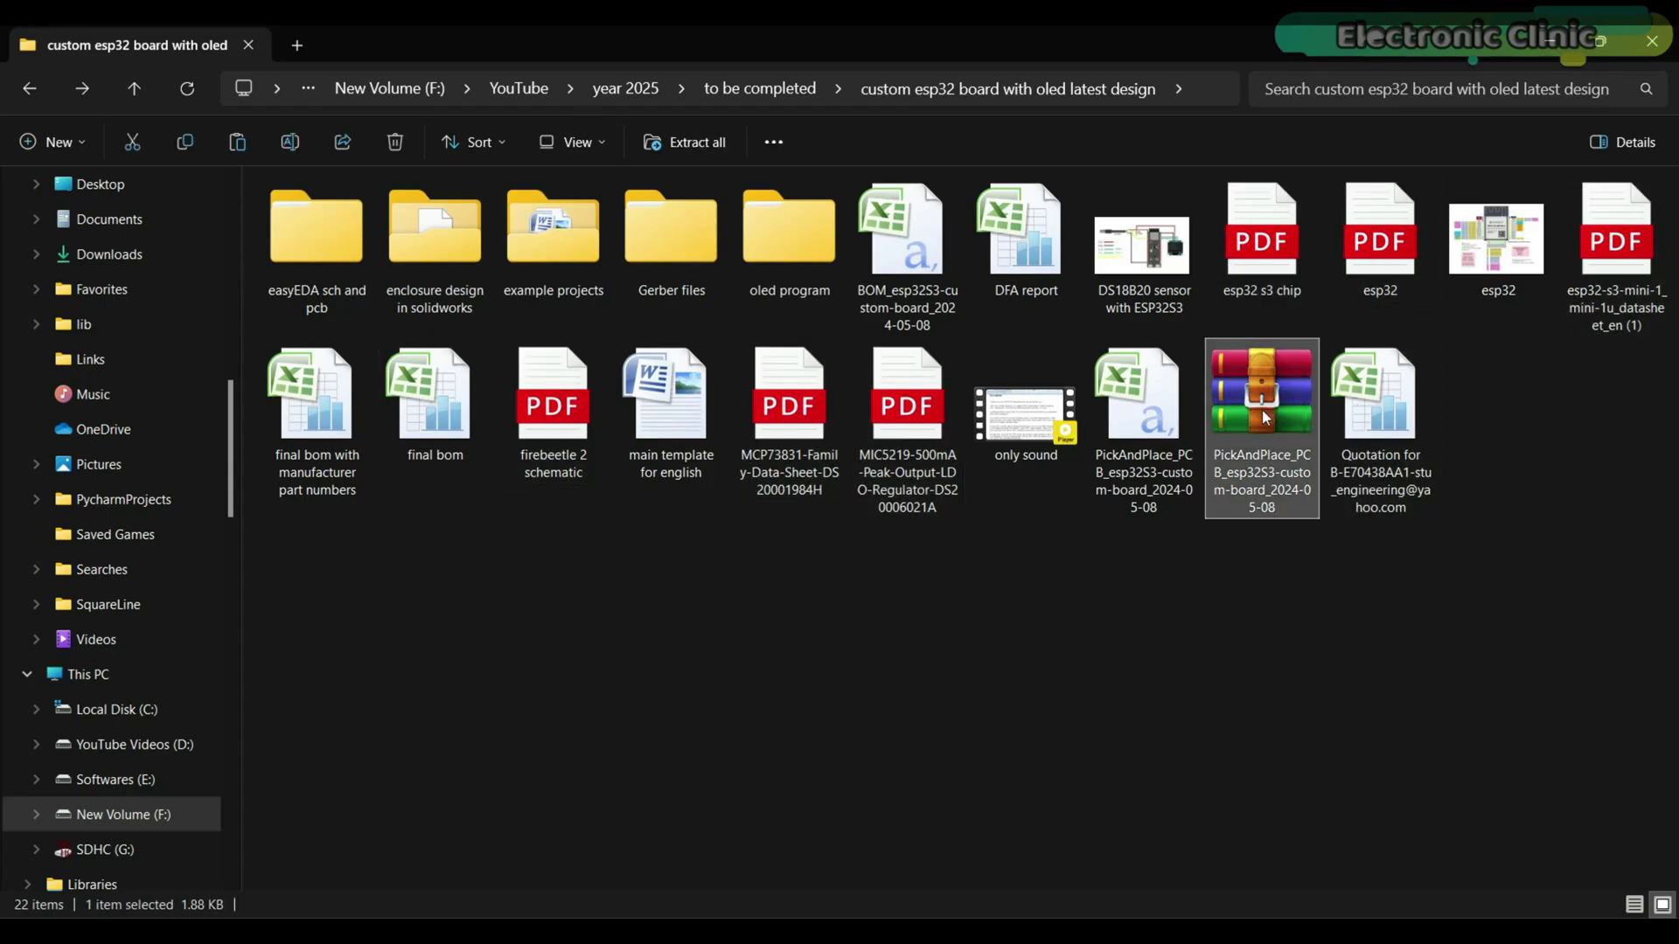
click(1094, 609)
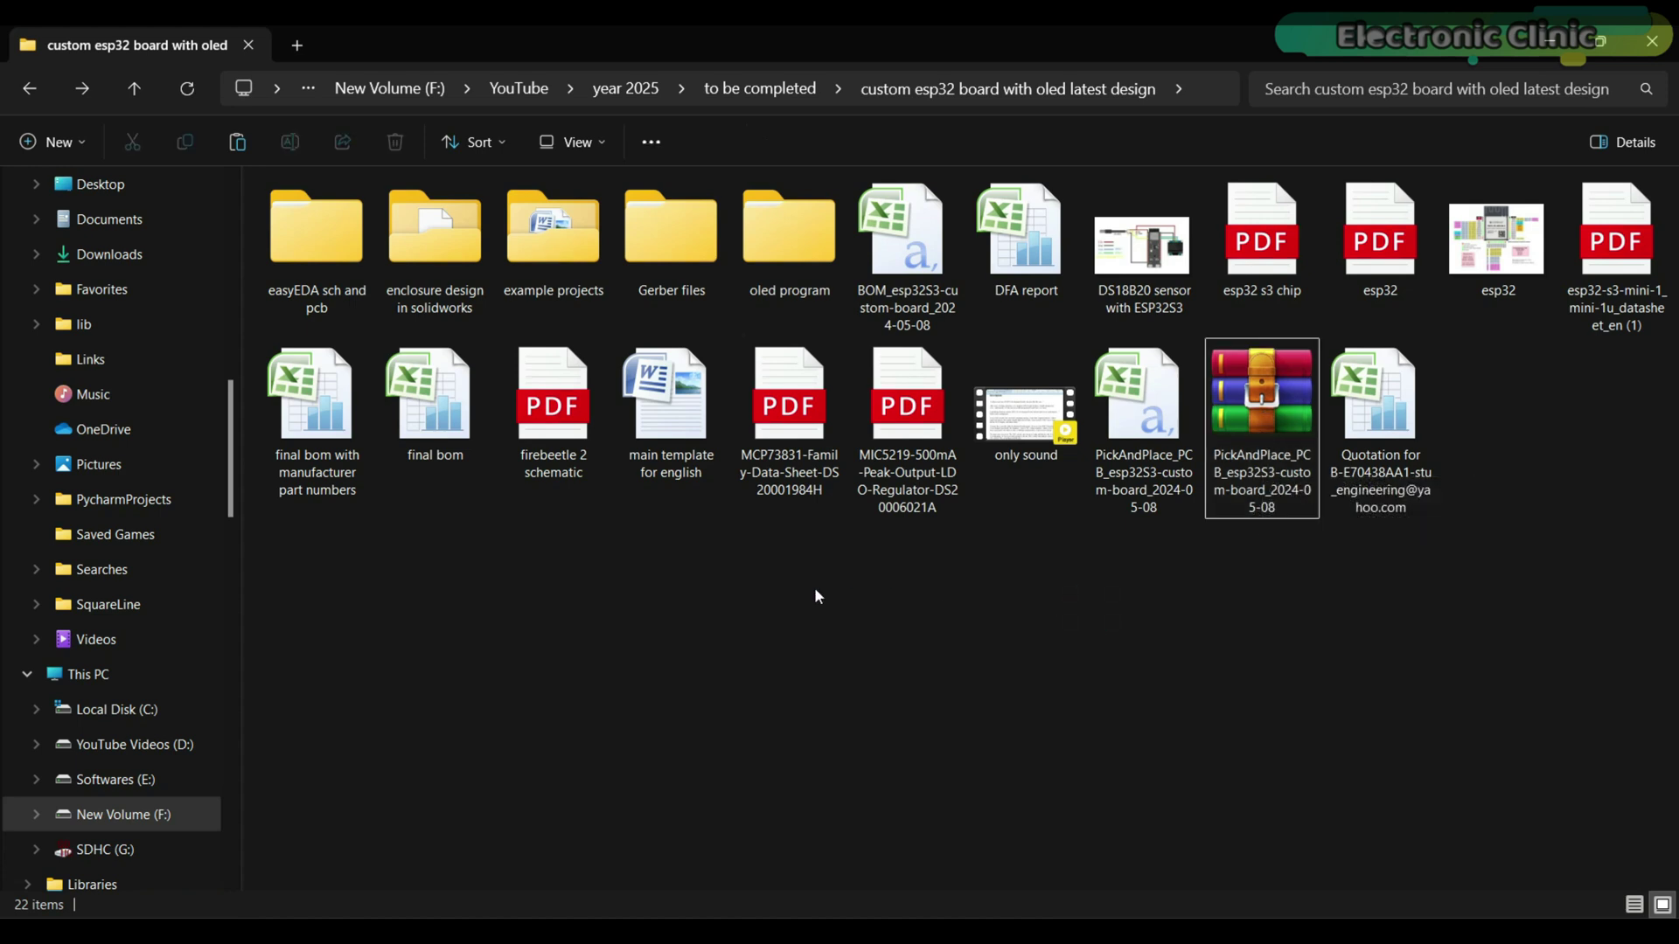